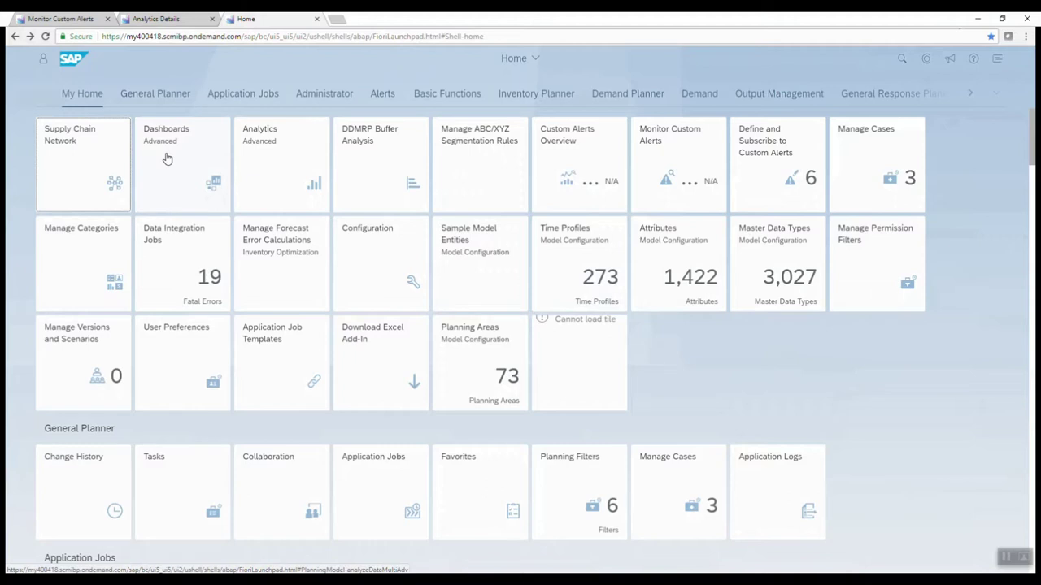
- Open the INV - Input Quality Dashboard from the advanced dashboards list, filtered to favorites only
{"action": "left_click", "coordinate": [167, 158]}
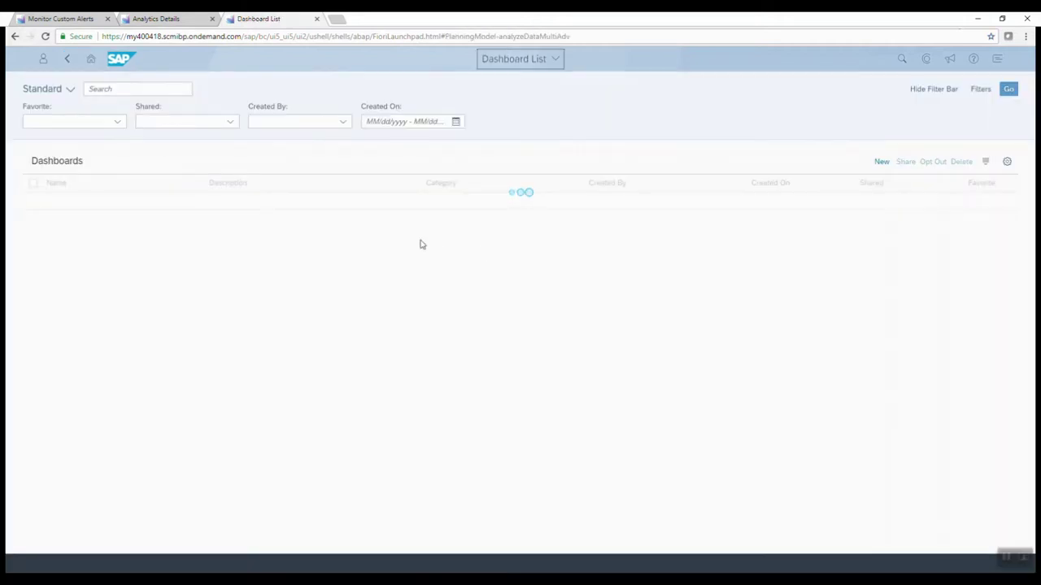
{"action": "left_click", "coordinate": [117, 121]}
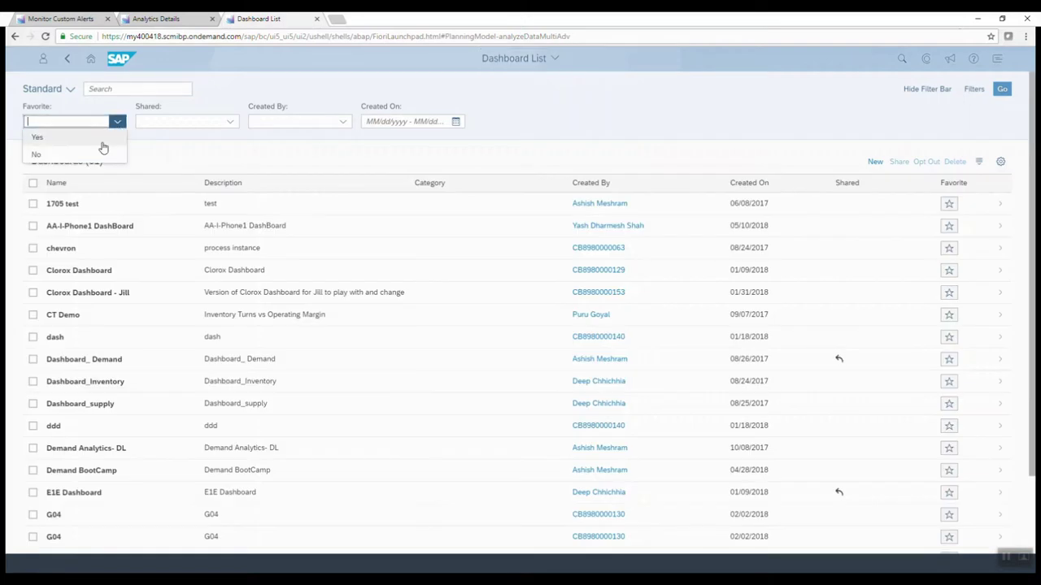
{"action": "left_click", "coordinate": [71, 141]}
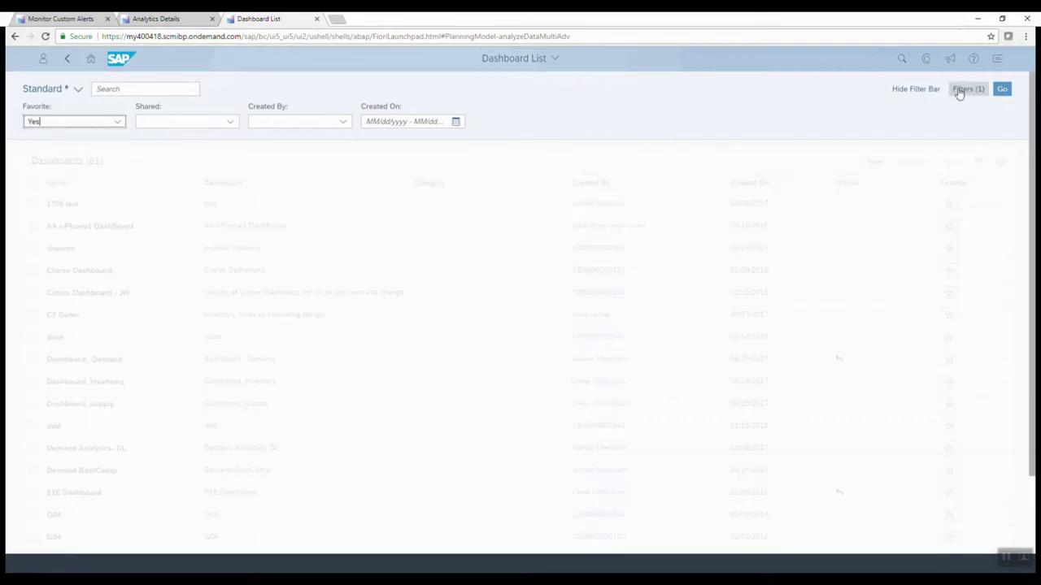
{"action": "left_click", "coordinate": [1001, 90]}
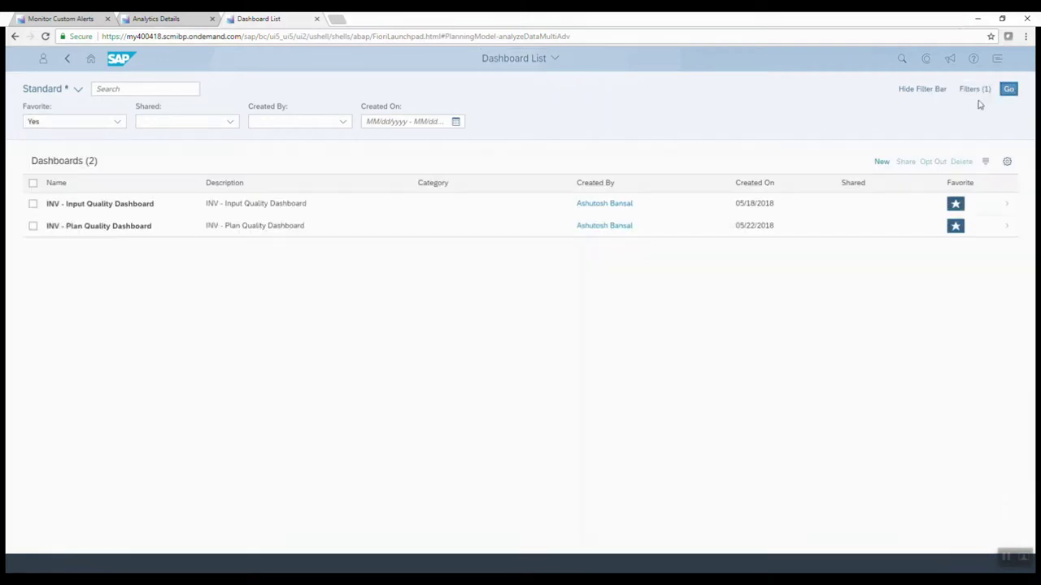
{"action": "left_click", "coordinate": [119, 207]}
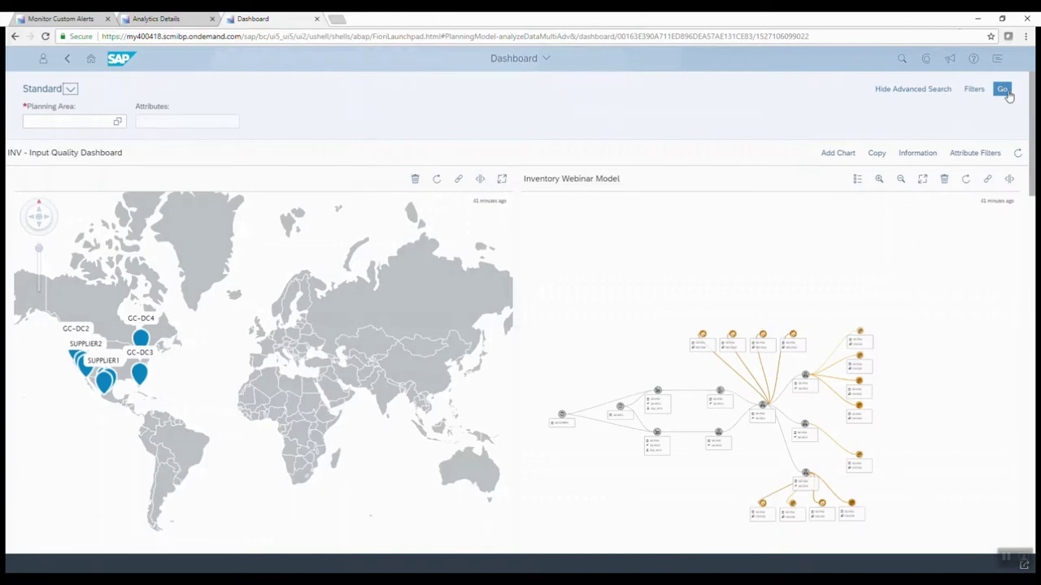
- Examine the supply network locations on the dashboard map and the recommended safety stock at GC-DC2, GC-DC3 and GC-DC4
{"action": "scroll", "coordinate": [266, 356], "scroll_direction": "down", "scroll_amount": 2}
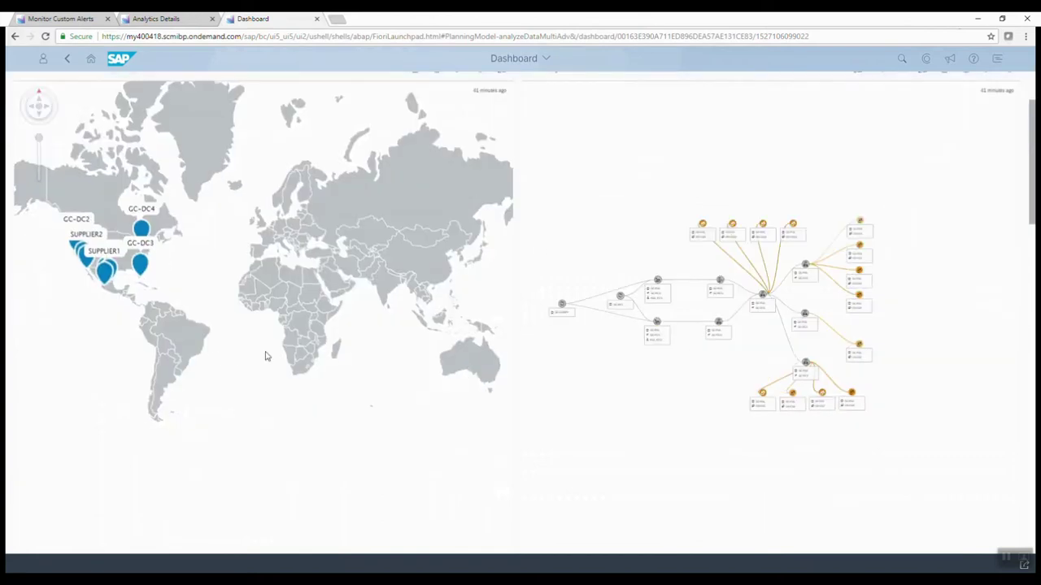
{"action": "left_click_drag", "start_coordinate": [265, 356], "coordinate": [322, 381]}
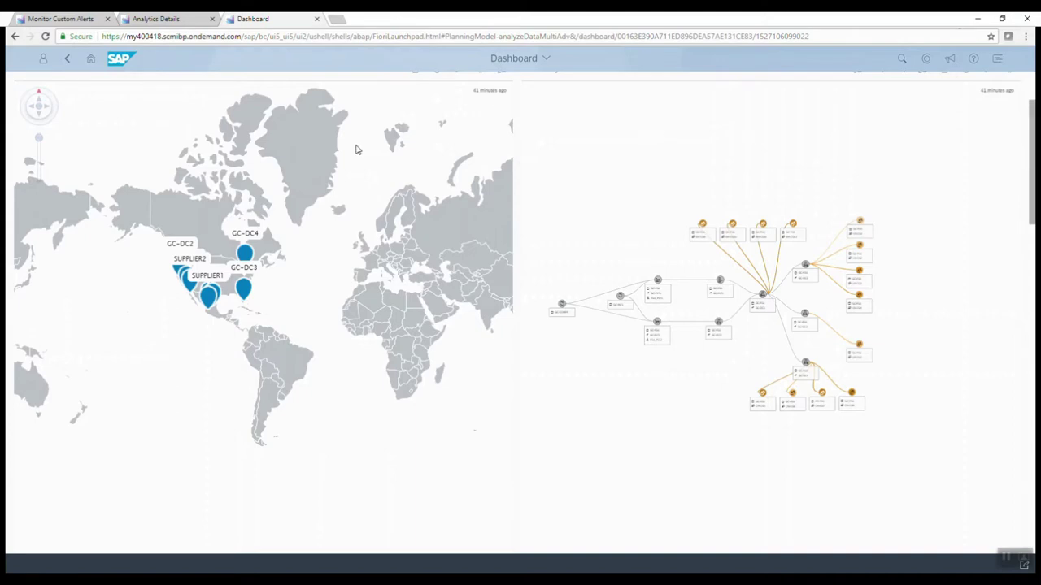
{"action": "scroll", "coordinate": [295, 268], "scroll_direction": "up", "scroll_amount": 2}
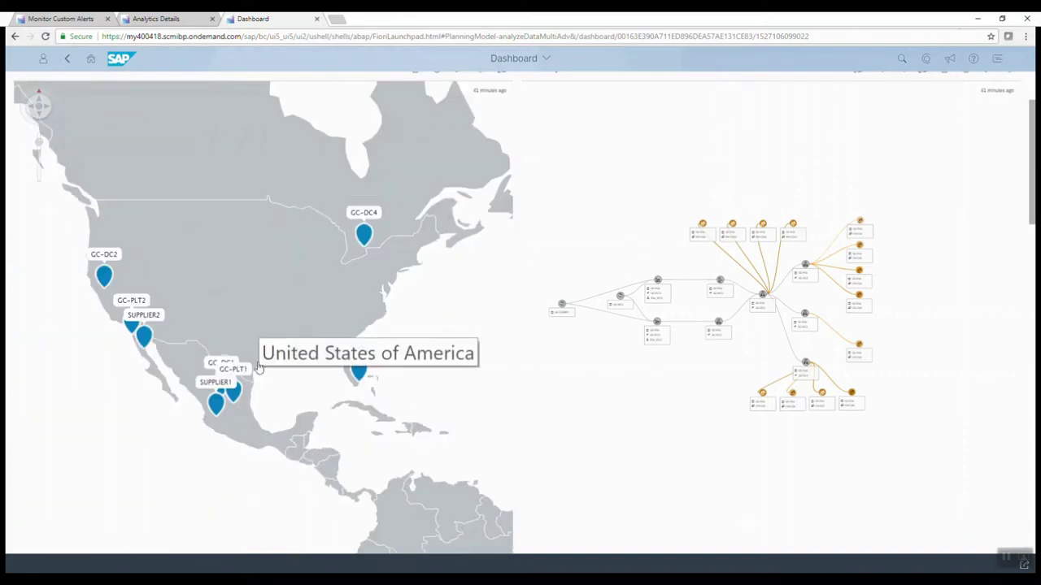
{"action": "scroll", "coordinate": [270, 320], "scroll_direction": "up", "scroll_amount": 1}
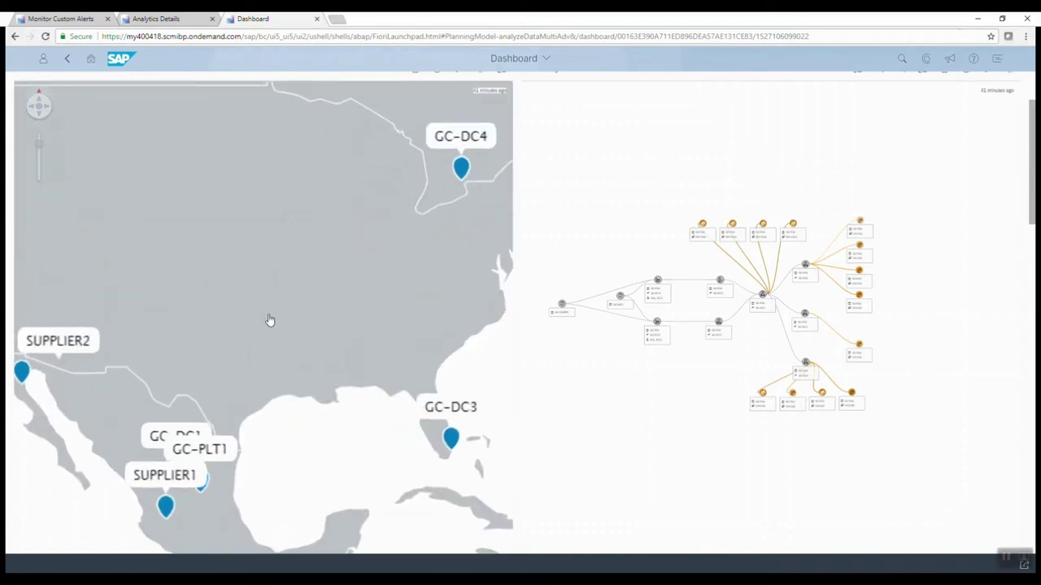
{"action": "left_click_drag", "start_coordinate": [336, 286], "coordinate": [447, 246]}
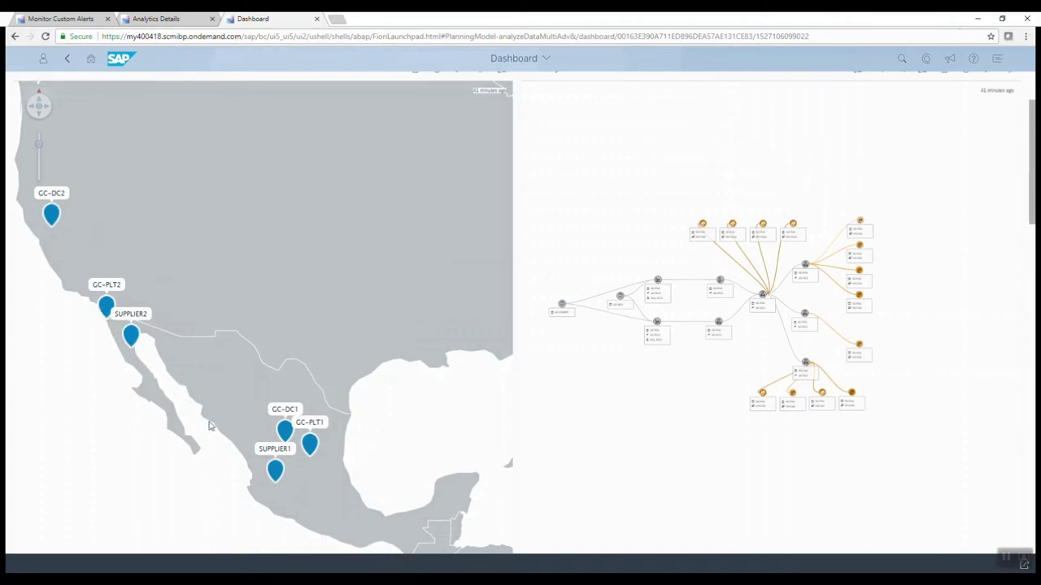
{"action": "mouse_move", "coordinate": [294, 419]}
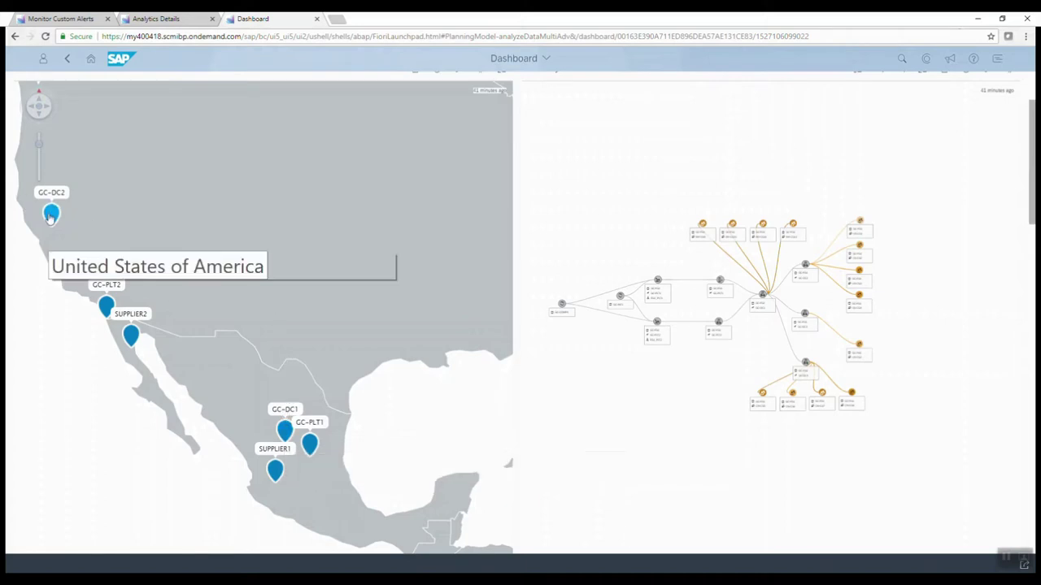
{"action": "mouse_move", "coordinate": [51, 215]}
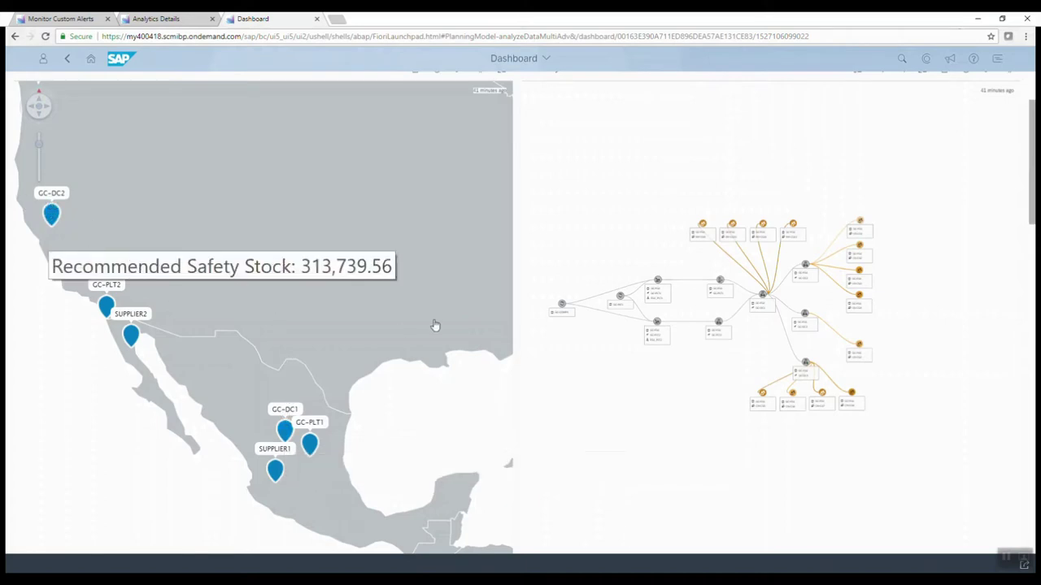
{"action": "scroll", "coordinate": [372, 309], "scroll_direction": "down", "scroll_amount": 1}
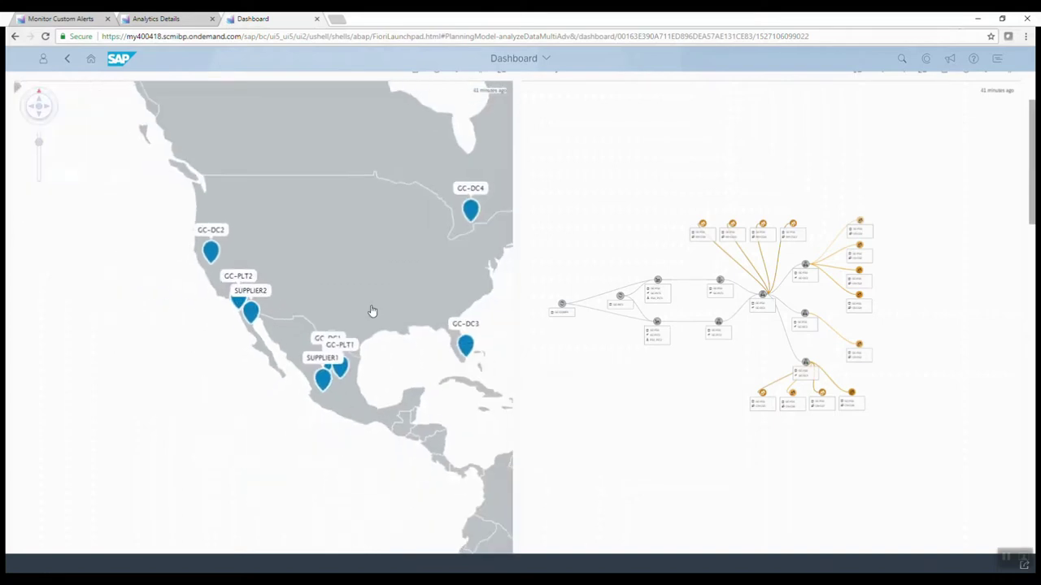
{"action": "mouse_move", "coordinate": [466, 347]}
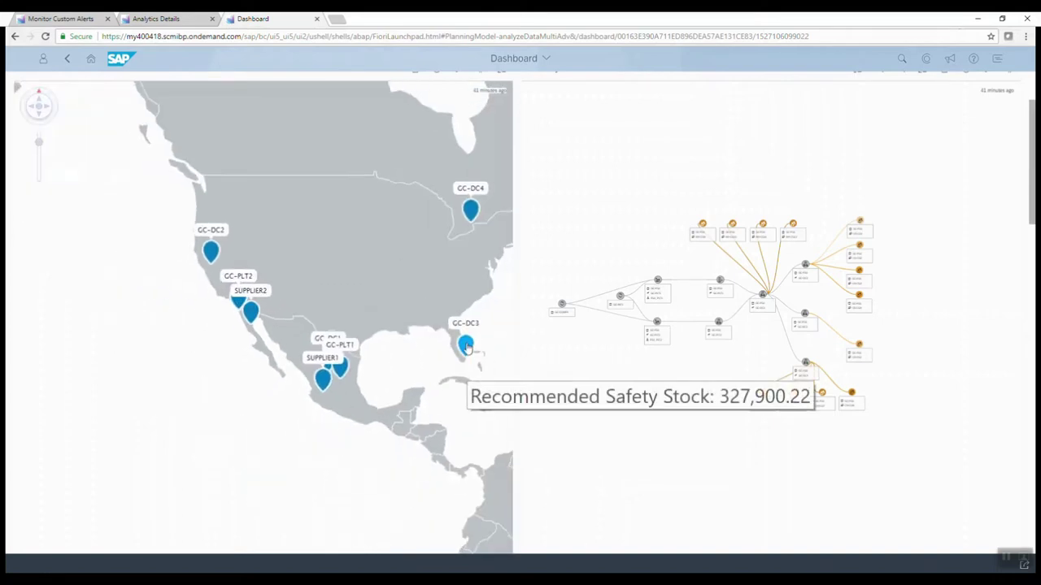
{"action": "mouse_move", "coordinate": [472, 211]}
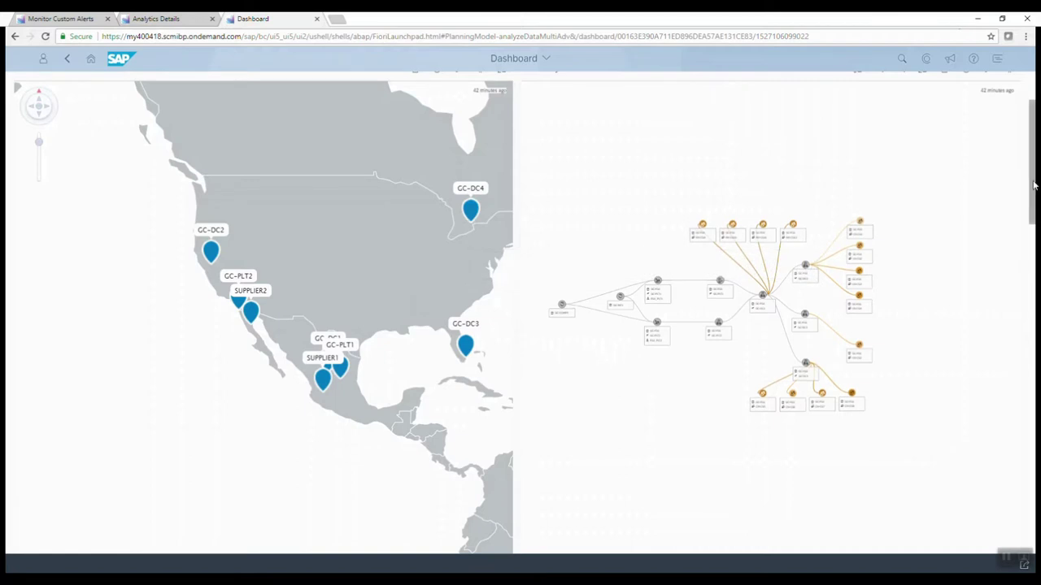
- Examine the Inventory Webinar Model network chart in full screen, then restore the dashboard layout
{"action": "scroll", "coordinate": [1033, 186], "scroll_direction": "up", "scroll_amount": 1}
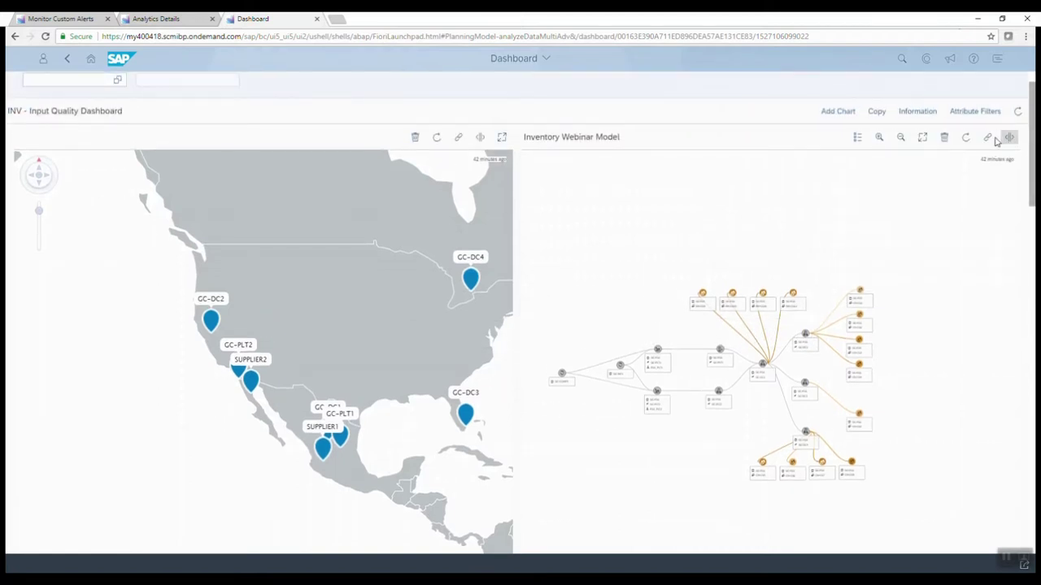
{"action": "left_click", "coordinate": [923, 138]}
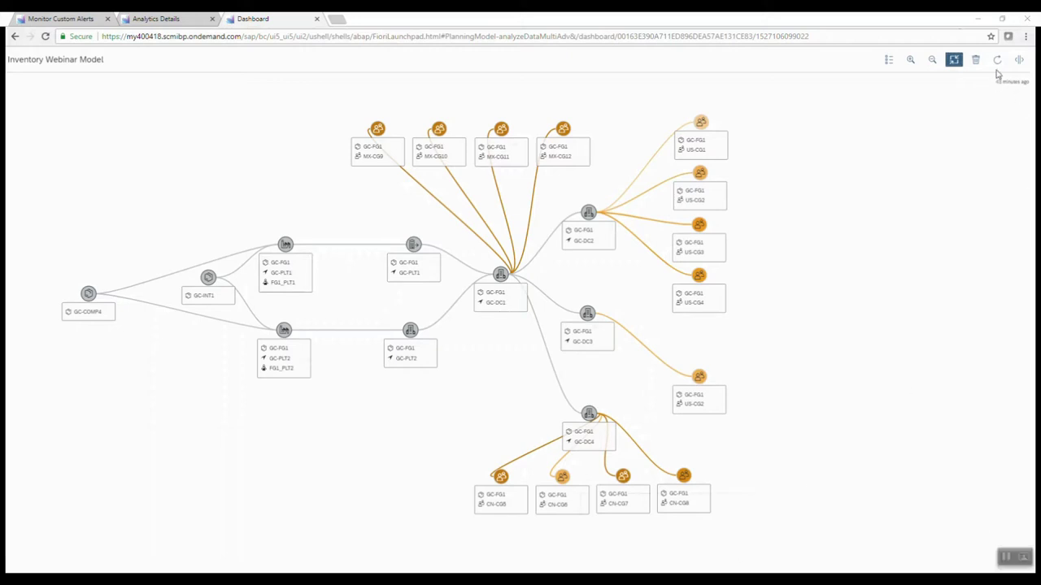
{"action": "left_click", "coordinate": [953, 60]}
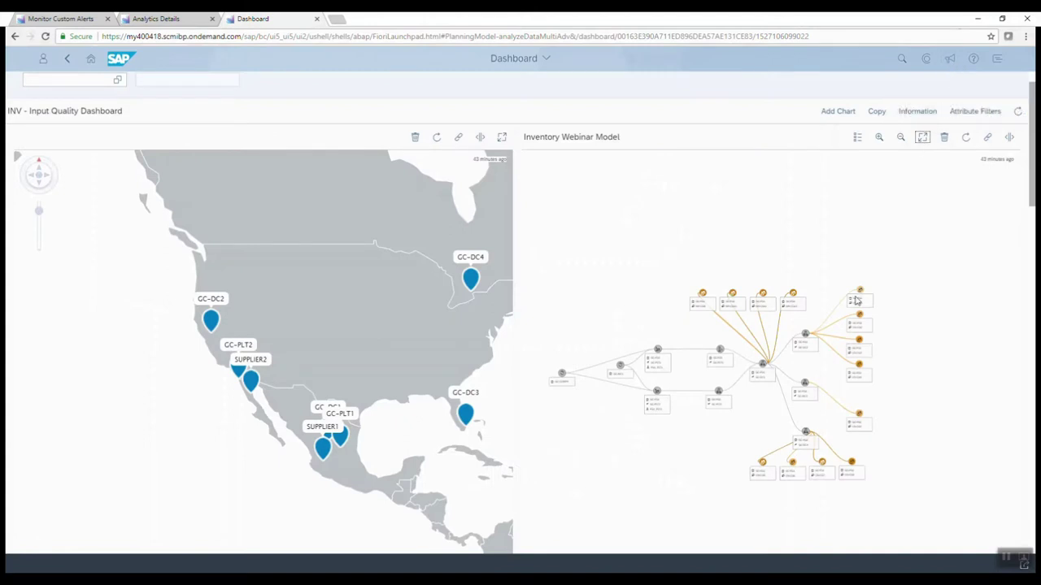
- Examine the INV - Seasonal Demand chart in full screen and review the dashboard's forecast, lead time and cost charts
{"action": "left_click_drag", "start_coordinate": [1033, 173], "coordinate": [1031, 325]}
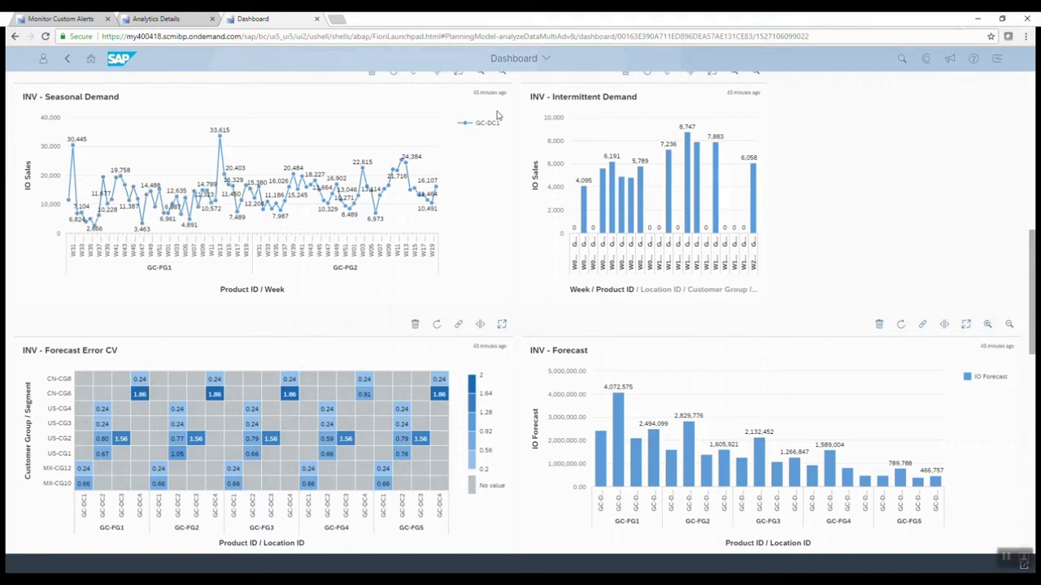
{"action": "left_click", "coordinate": [457, 74]}
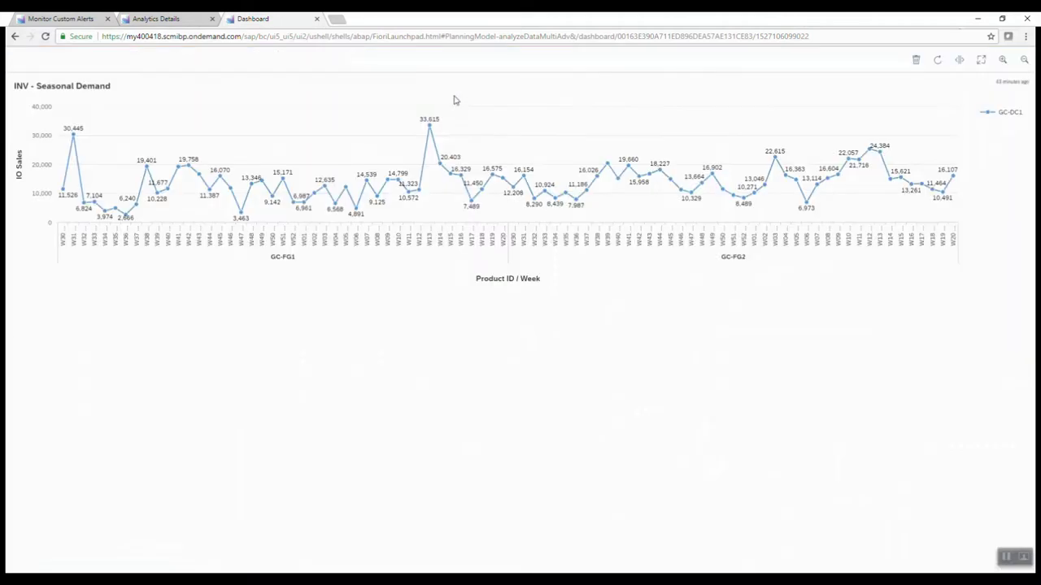
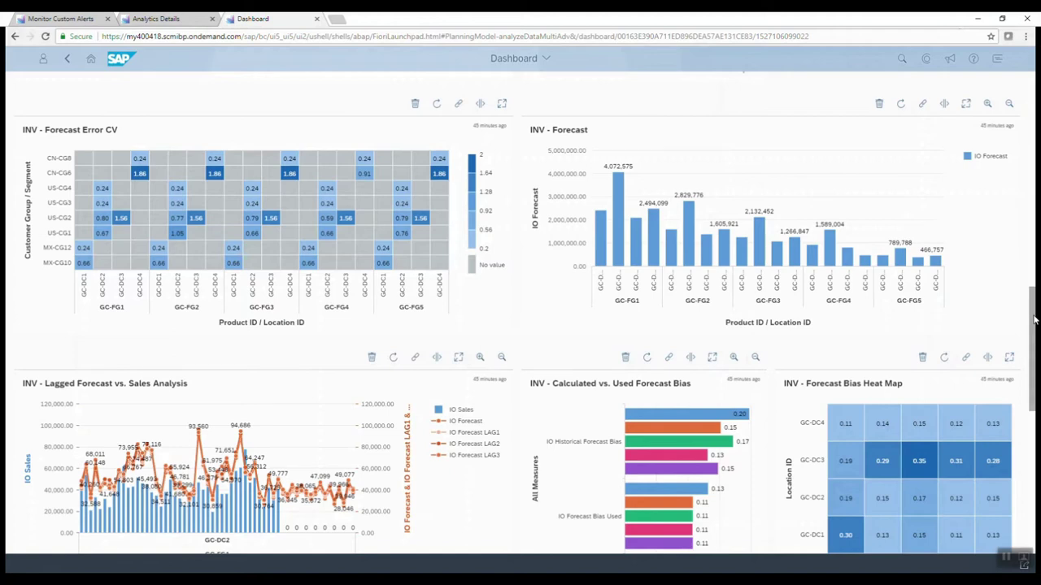
{"action": "scroll", "coordinate": [1035, 319], "scroll_direction": "down", "scroll_amount": 2}
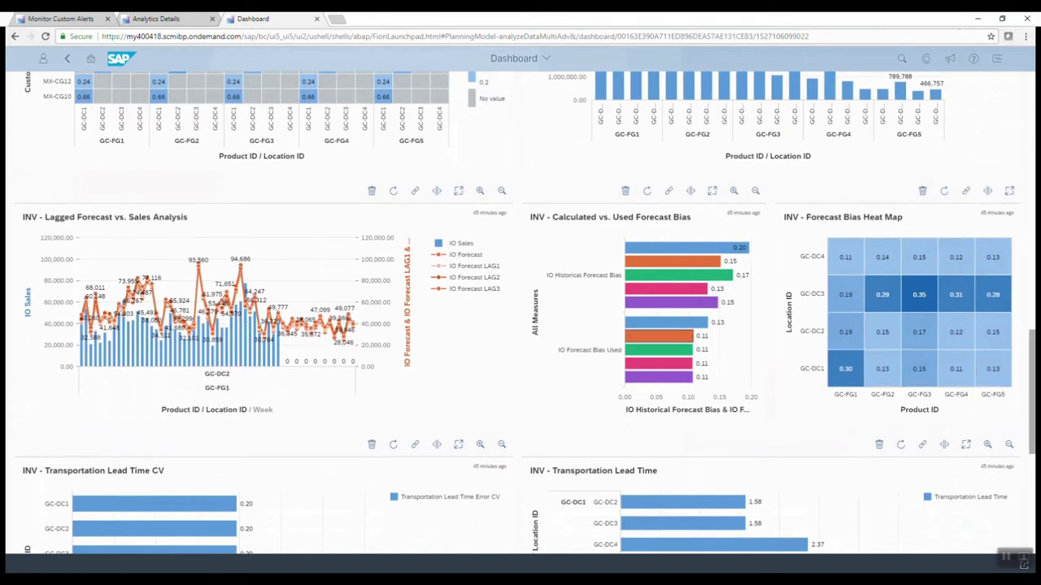
{"action": "left_click_drag", "start_coordinate": [1035, 371], "coordinate": [1034, 465]}
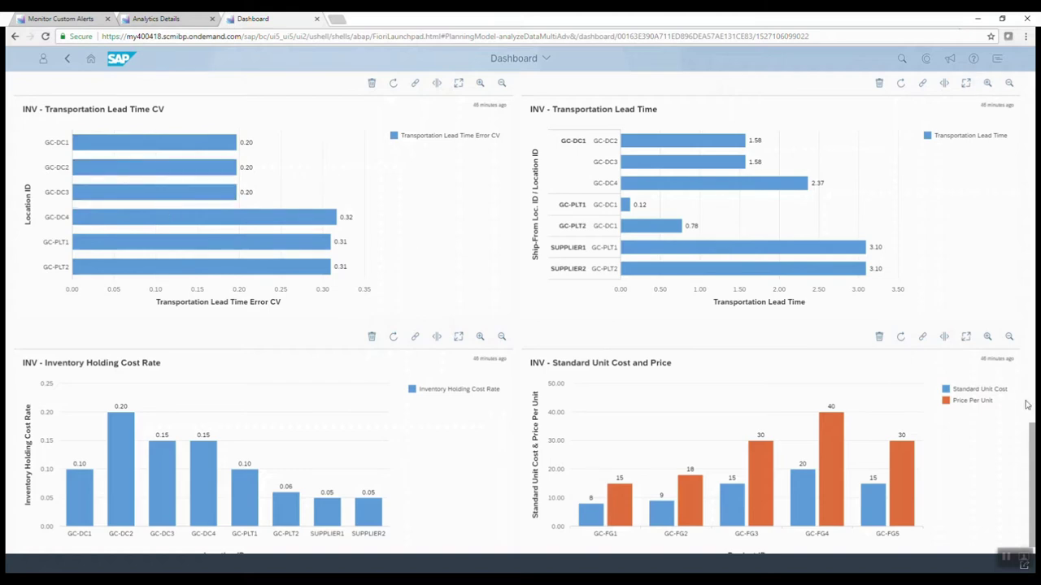
{"action": "left_click_drag", "start_coordinate": [1033, 452], "coordinate": [1033, 459]}
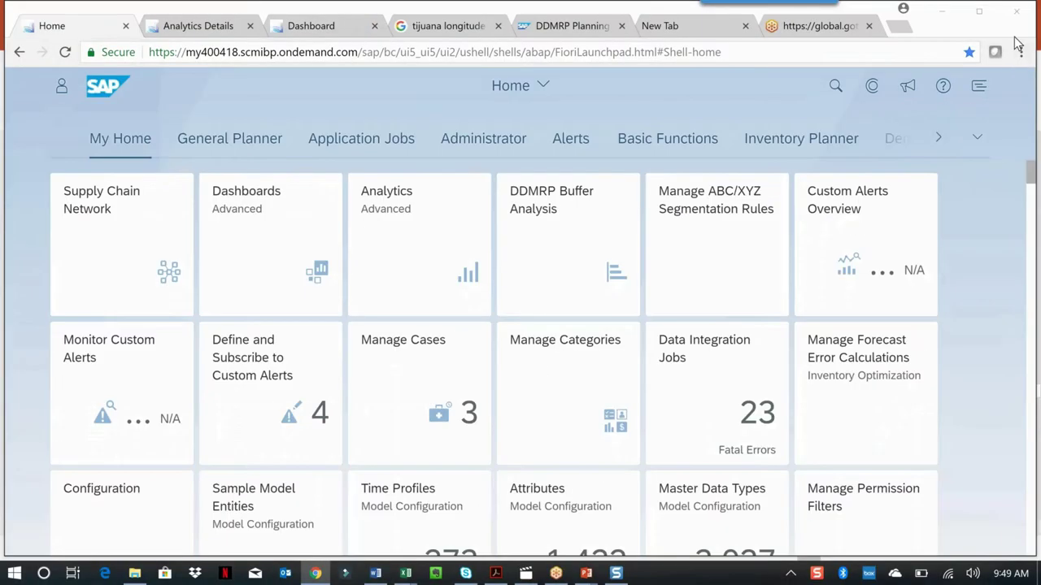
- Open the Intermittent_Demand profile of planning area GCINV in the inventory optimization forecast error calculations
{"action": "left_click", "coordinate": [1015, 45]}
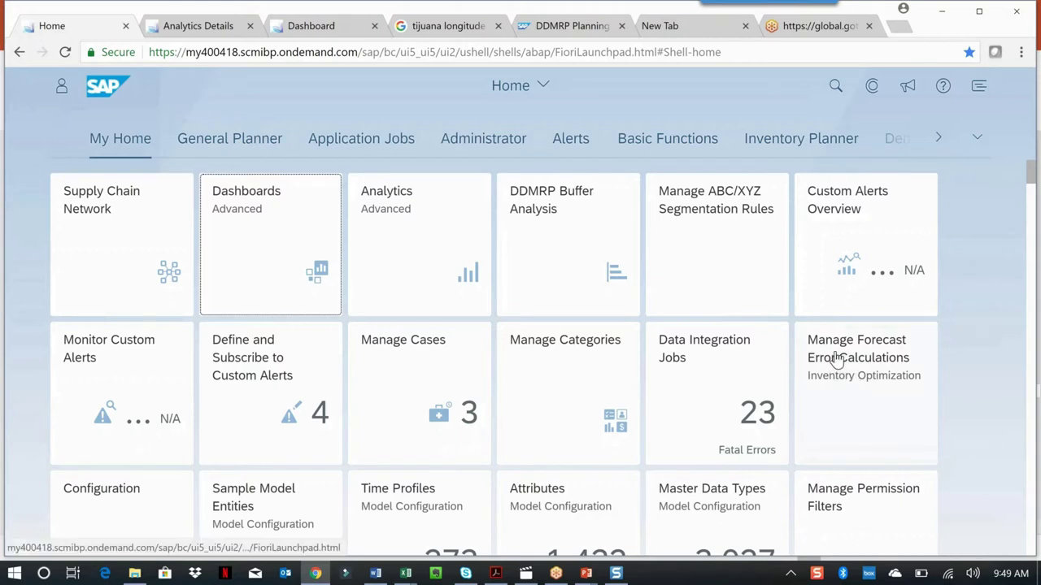
{"action": "left_click", "coordinate": [859, 395]}
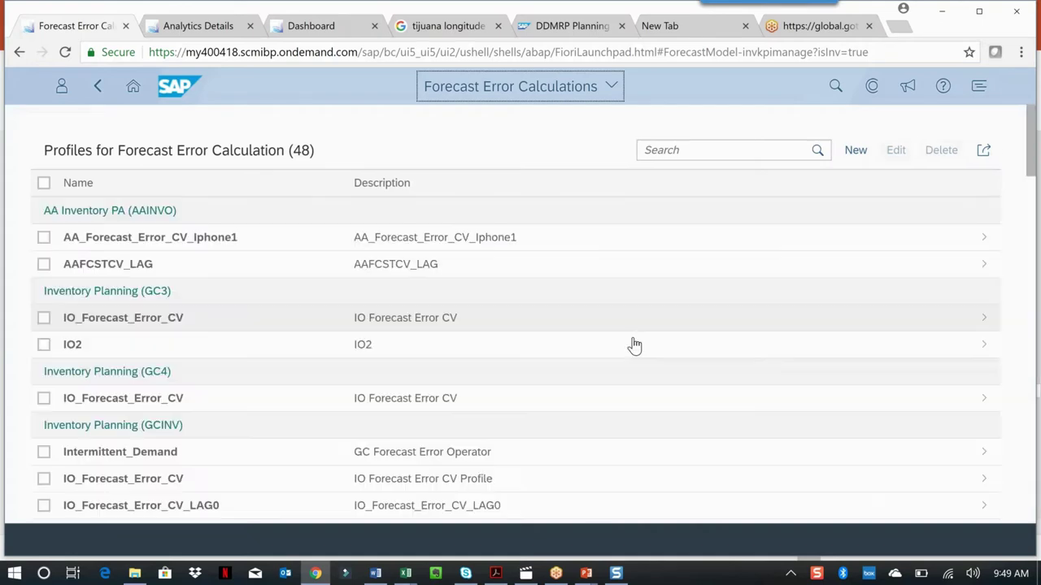
{"action": "left_click", "coordinate": [43, 452]}
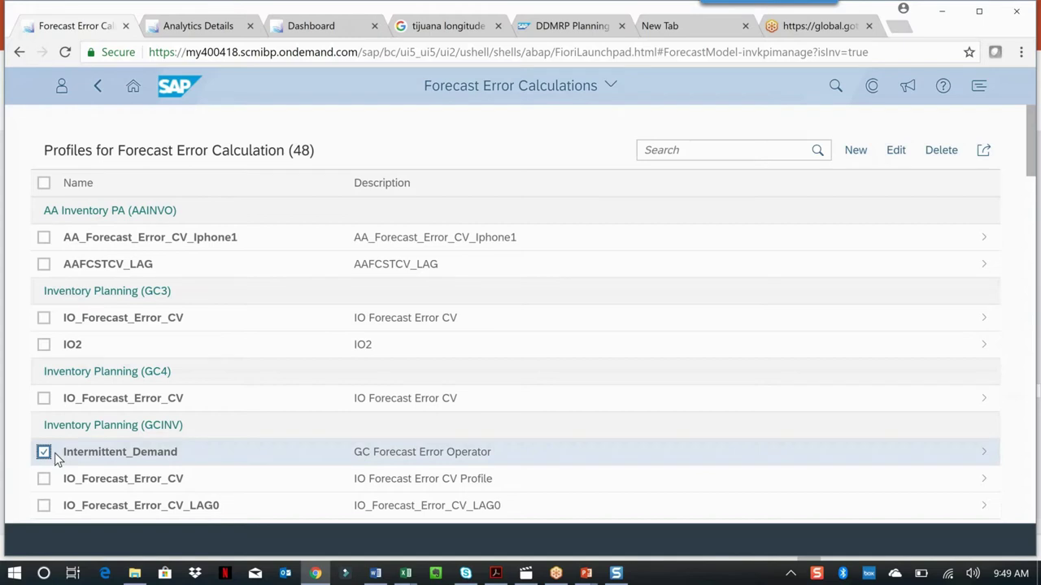
{"action": "left_click", "coordinate": [561, 461]}
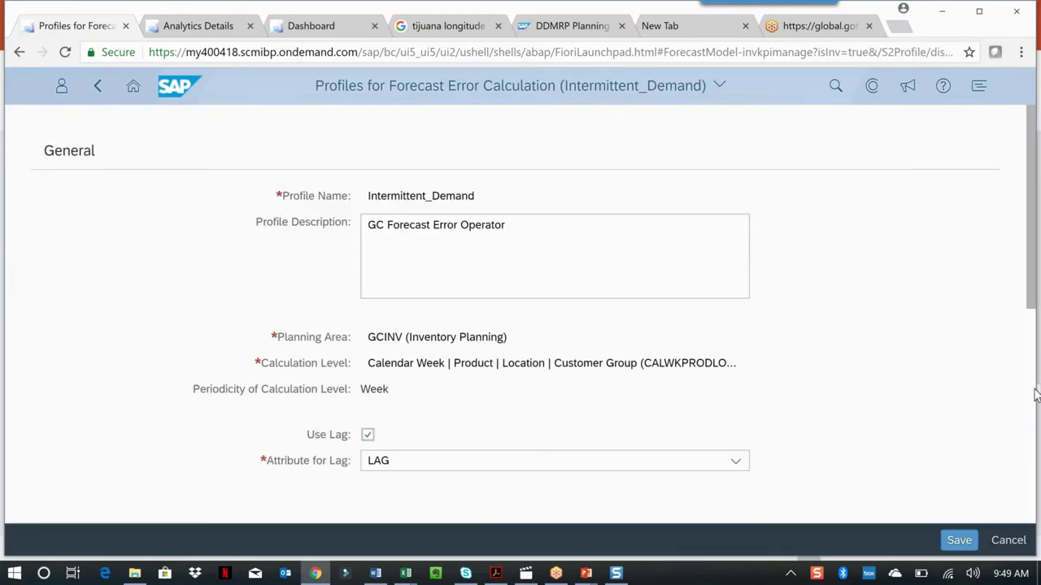
- Open the profile's Intermittent Demand group of forecast error measures for editing
{"action": "scroll", "coordinate": [1031, 365], "scroll_direction": "down", "scroll_amount": 1}
{"action": "scroll", "coordinate": [1000, 366], "scroll_direction": "down", "scroll_amount": 3}
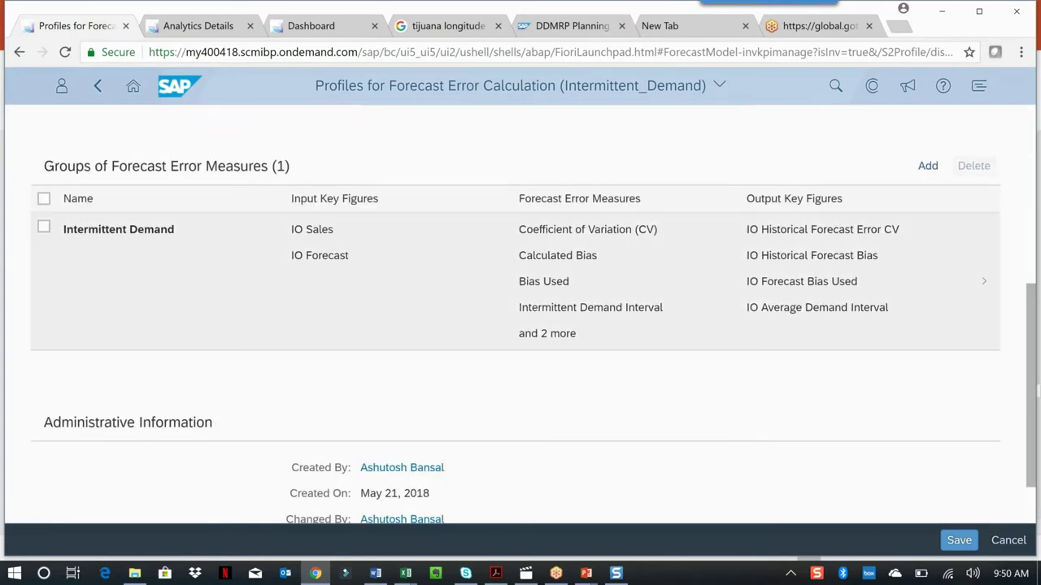
{"action": "left_click", "coordinate": [980, 288]}
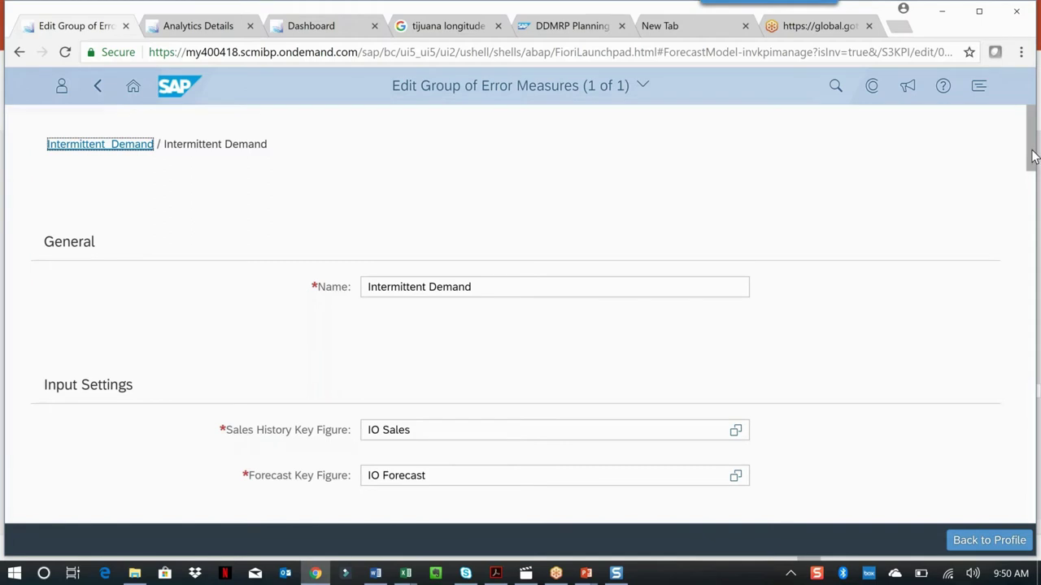
- Set the group's Time Periods in the Past to 52 weeks in the input settings
{"action": "scroll", "coordinate": [1032, 156], "scroll_direction": "down", "scroll_amount": 3}
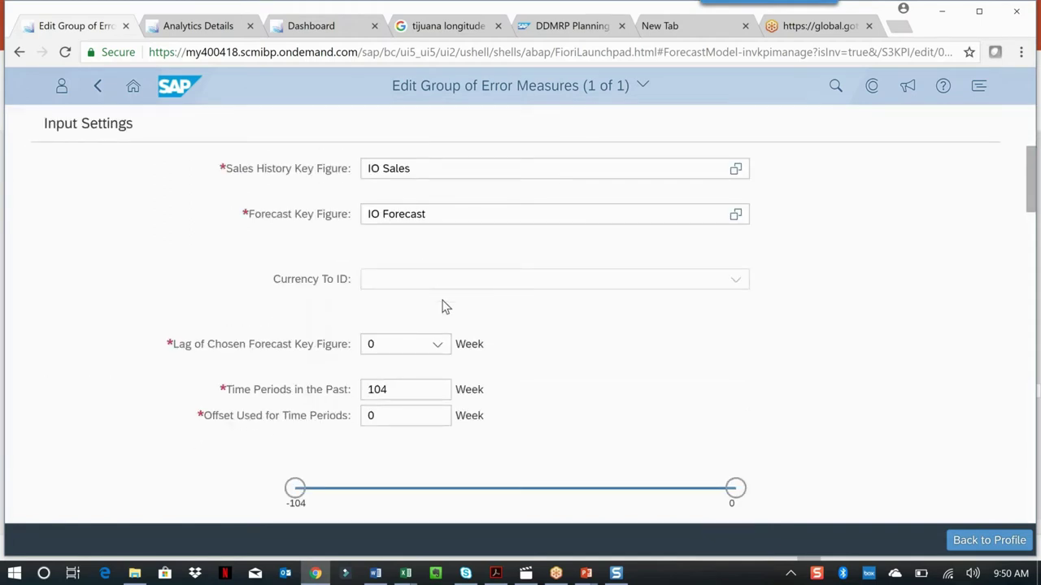
{"action": "double_click", "coordinate": [406, 390]}
{"action": "left_click_drag", "start_coordinate": [1031, 192], "coordinate": [1031, 216]}
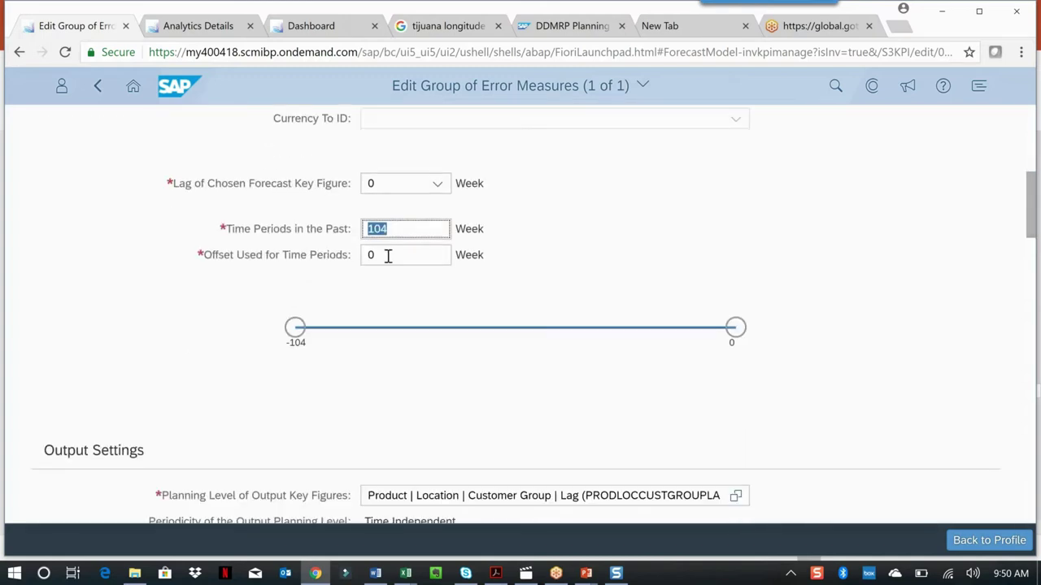
{"action": "mouse_move", "coordinate": [387, 231]}
{"action": "left_mouse_down"}
{"action": "mouse_move", "coordinate": [338, 236]}
{"action": "mouse_move", "coordinate": [393, 228]}
{"action": "left_mouse_up"}
{"action": "left_click", "coordinate": [387, 228]}
{"action": "double_click", "coordinate": [402, 230]}
{"action": "type", "text": "52"}
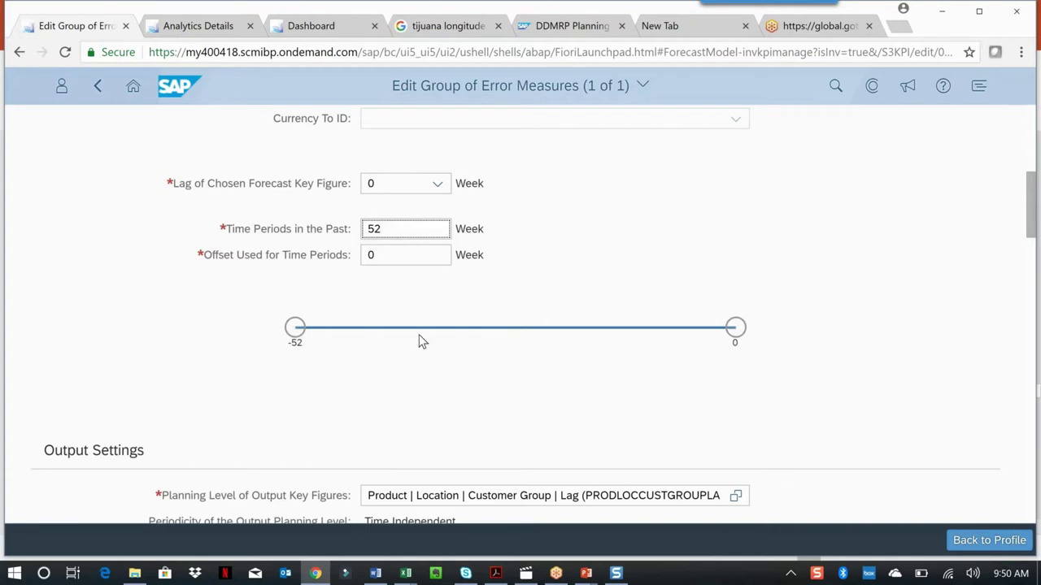
- Set the Offset Used for Time Periods to -8 weeks
{"action": "left_click", "coordinate": [397, 255]}
{"action": "left_click", "coordinate": [339, 255]}
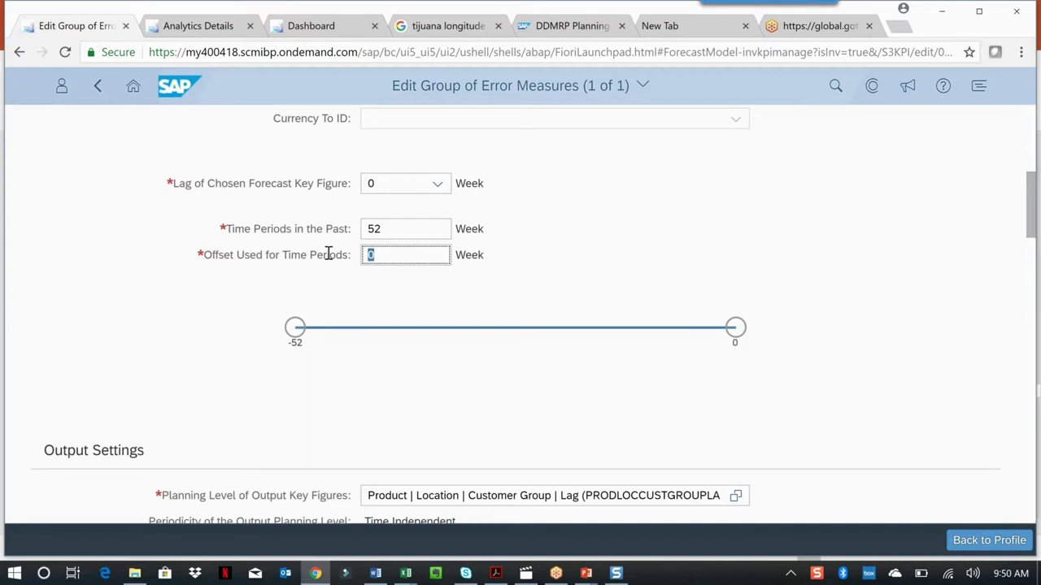
{"action": "type", "text": "-8"}
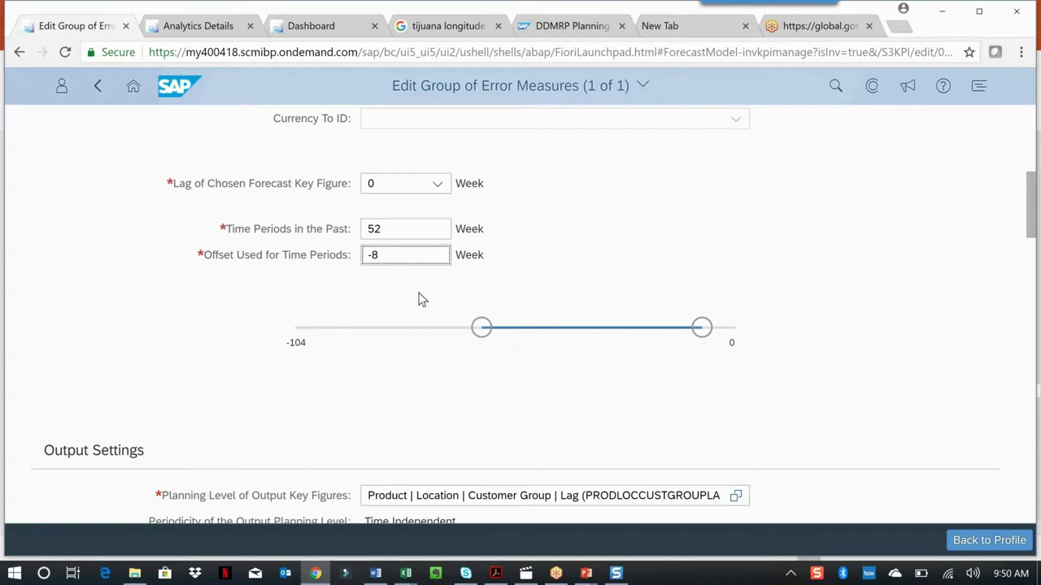
- Set the group's Time Periods in the Past to 104 weeks and the Offset Used for Time Periods to 0
{"action": "left_click_drag", "start_coordinate": [398, 225], "coordinate": [335, 228]}
{"action": "type", "text": "104"}
{"action": "left_click_drag", "start_coordinate": [366, 254], "coordinate": [284, 248]}
{"action": "type", "text": "0"}
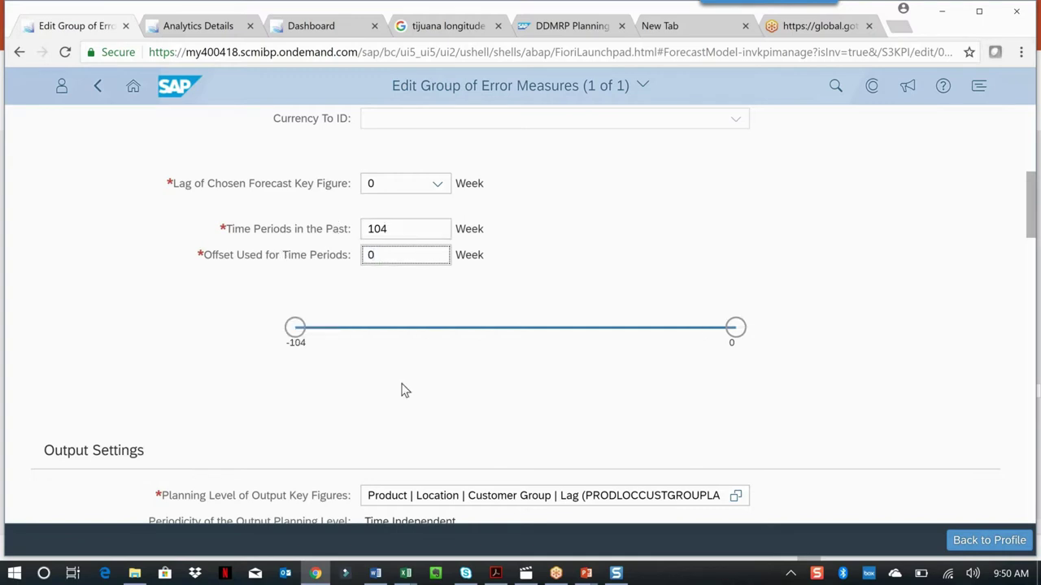
- Review which error, bias and intermittency measures the group calculates, along with its default and maximum CV values
{"action": "left_click_drag", "start_coordinate": [1029, 203], "coordinate": [1031, 279]}
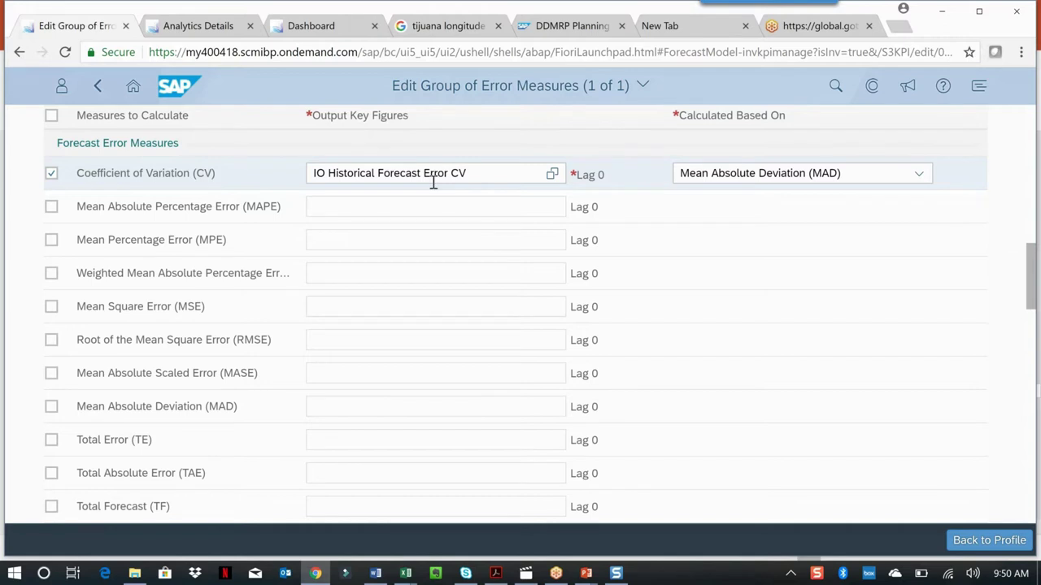
{"action": "left_click_drag", "start_coordinate": [1031, 283], "coordinate": [1031, 357]}
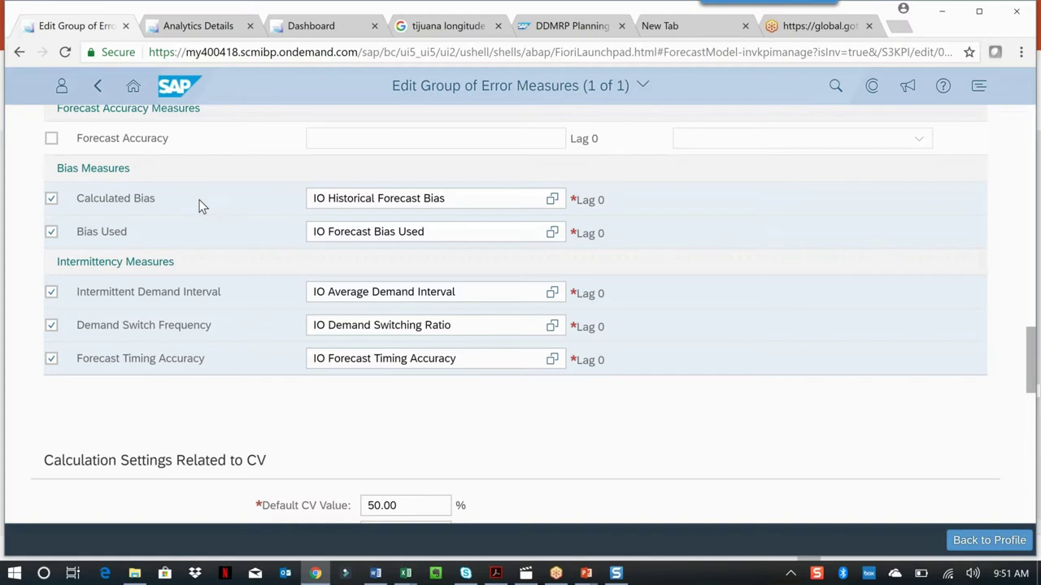
{"action": "left_click_drag", "start_coordinate": [1035, 362], "coordinate": [1035, 413]}
{"action": "left_click", "coordinate": [425, 179]}
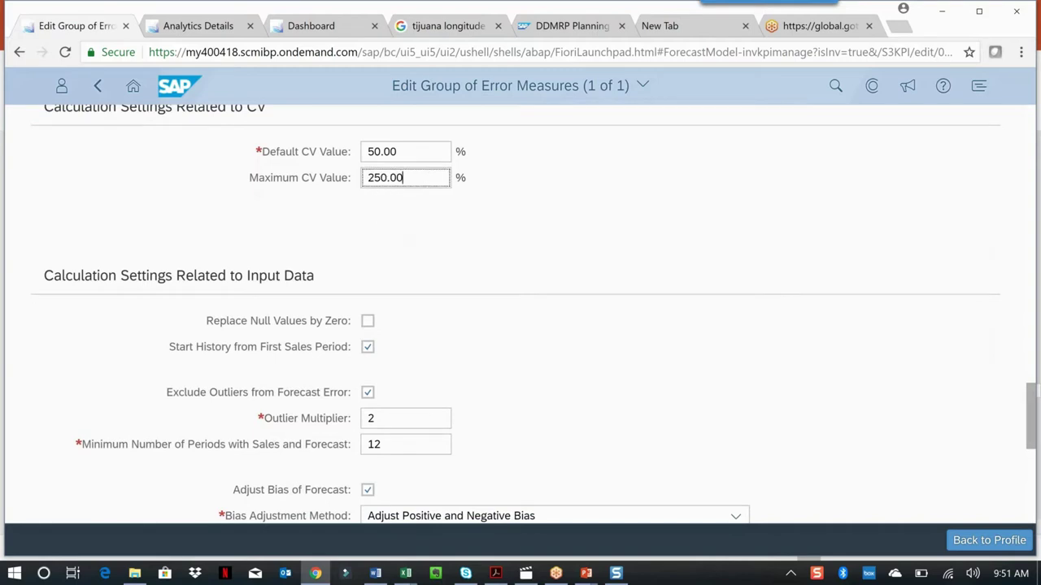
- Examine the group's bias adjustment settings, including the Maximum Positive Bias Value and the available Bias Adjustment Methods
{"action": "left_click_drag", "start_coordinate": [1031, 418], "coordinate": [1028, 470]}
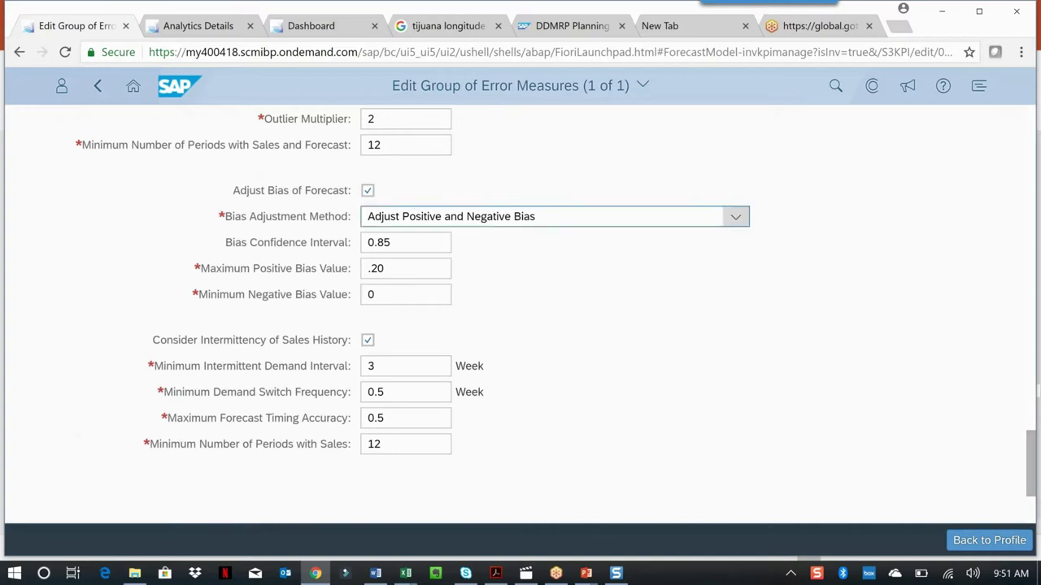
{"action": "left_click", "coordinate": [406, 265]}
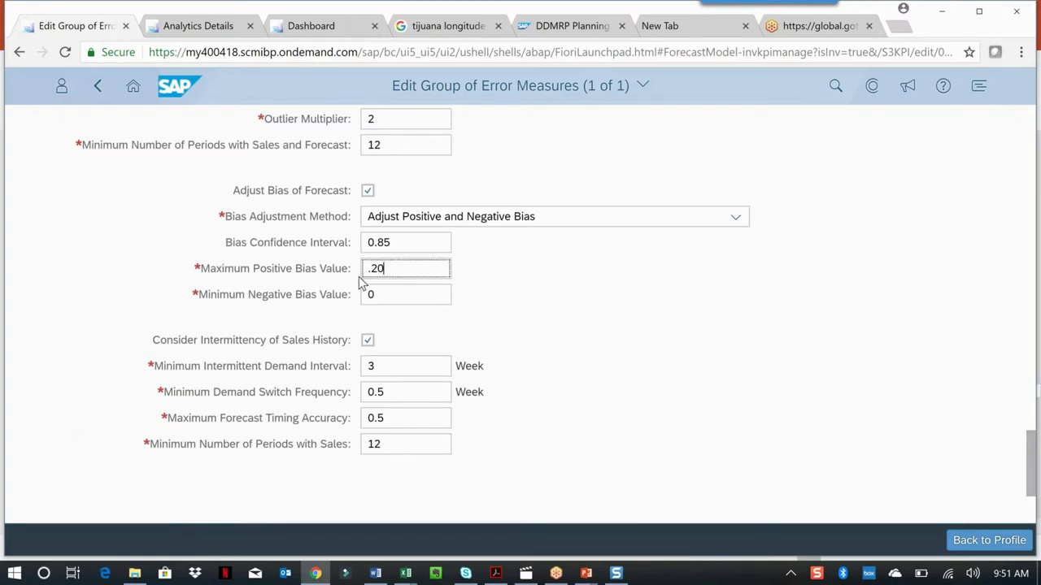
{"action": "left_click_drag", "start_coordinate": [383, 268], "coordinate": [345, 270]}
{"action": "left_click", "coordinate": [400, 269]}
{"action": "left_click", "coordinate": [737, 218]}
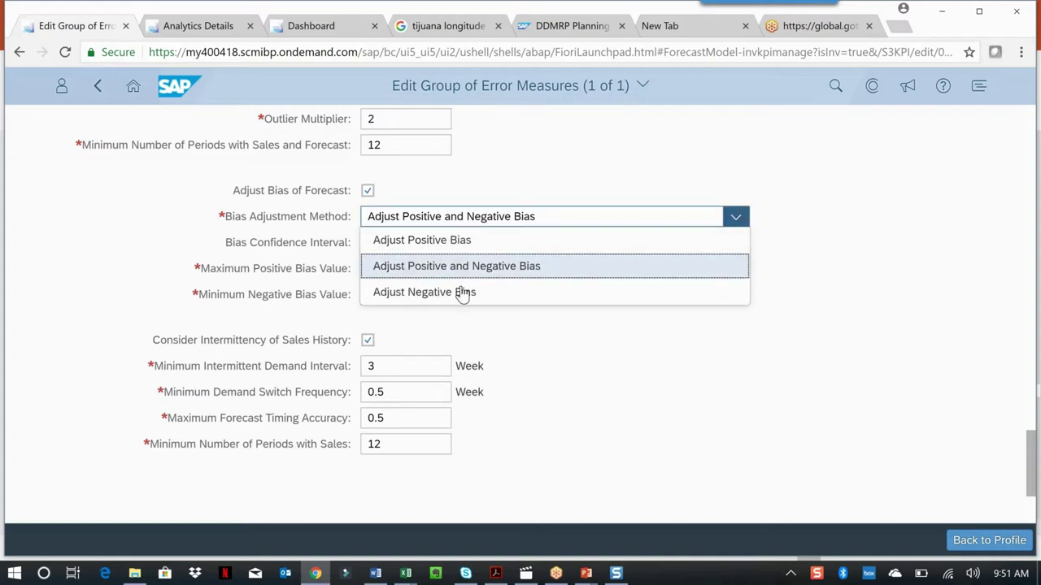
{"action": "left_click", "coordinate": [736, 221]}
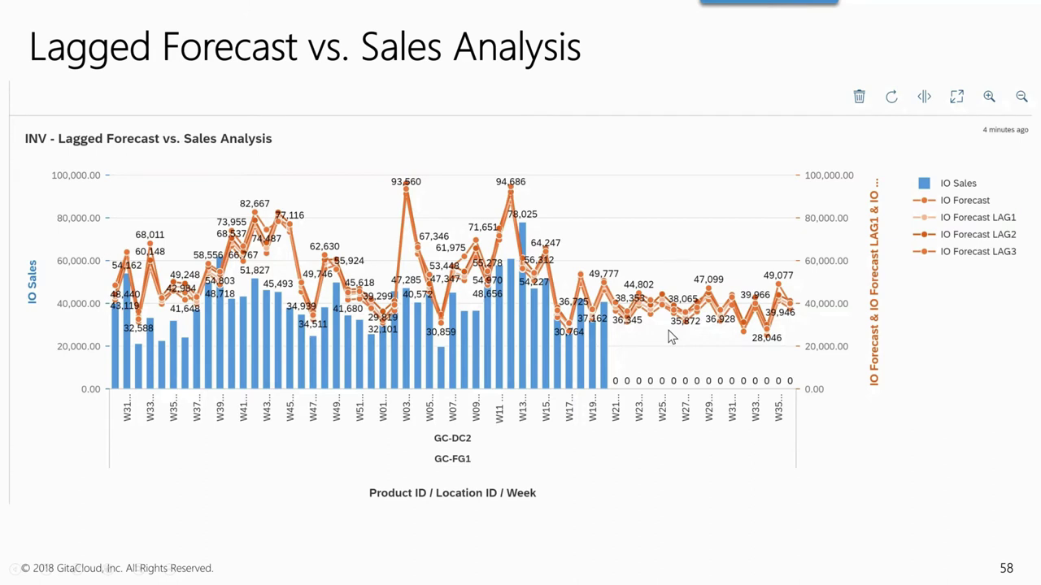
- Switch to the dashboard in Chrome and enlarge the INV - Lagged Forecast vs. Sales Analysis chart to compare individual weeks
{"action": "key", "text": "alt+Tab"}
{"action": "left_click_drag", "start_coordinate": [200, 172], "coordinate": [330, 376]}
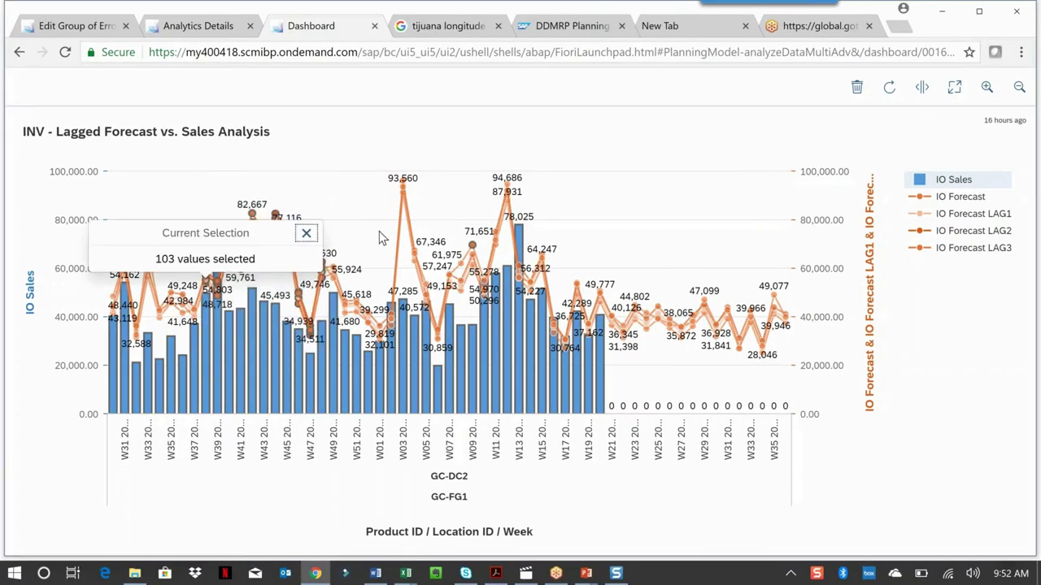
{"action": "left_click", "coordinate": [987, 88]}
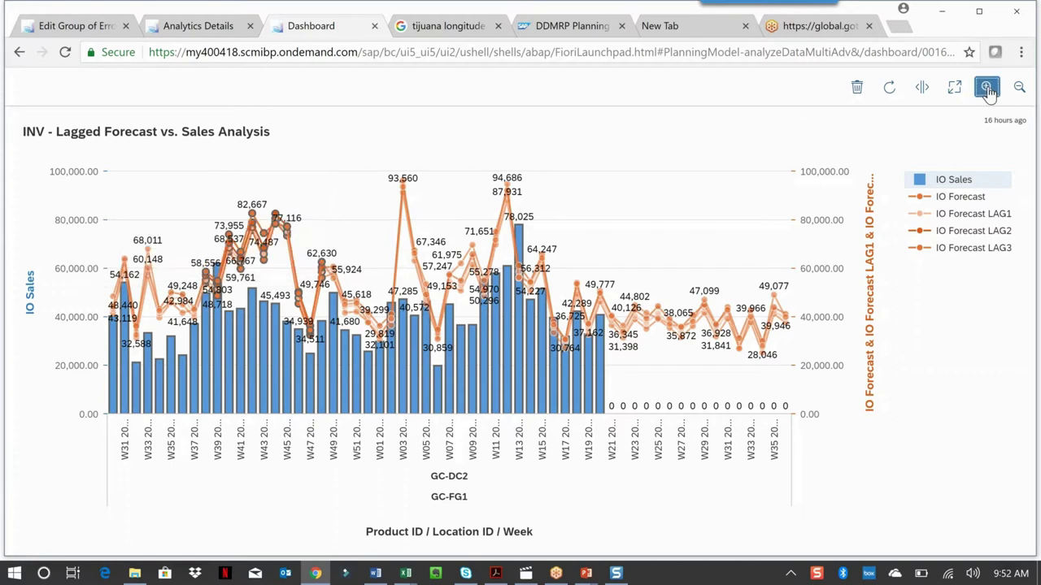
{"action": "left_click", "coordinate": [987, 88]}
{"action": "left_click", "coordinate": [984, 87]}
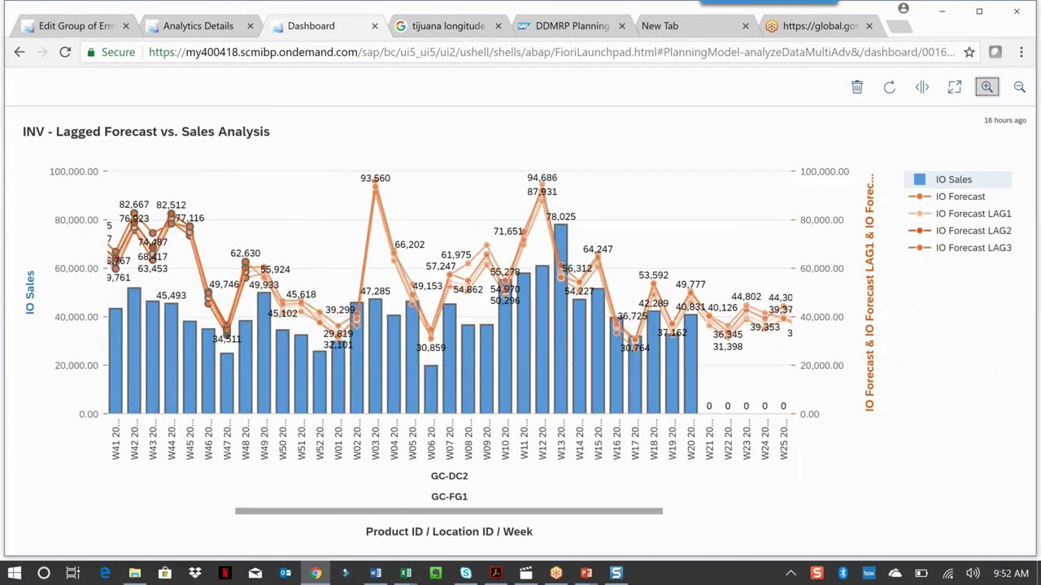
{"action": "left_click", "coordinate": [988, 88]}
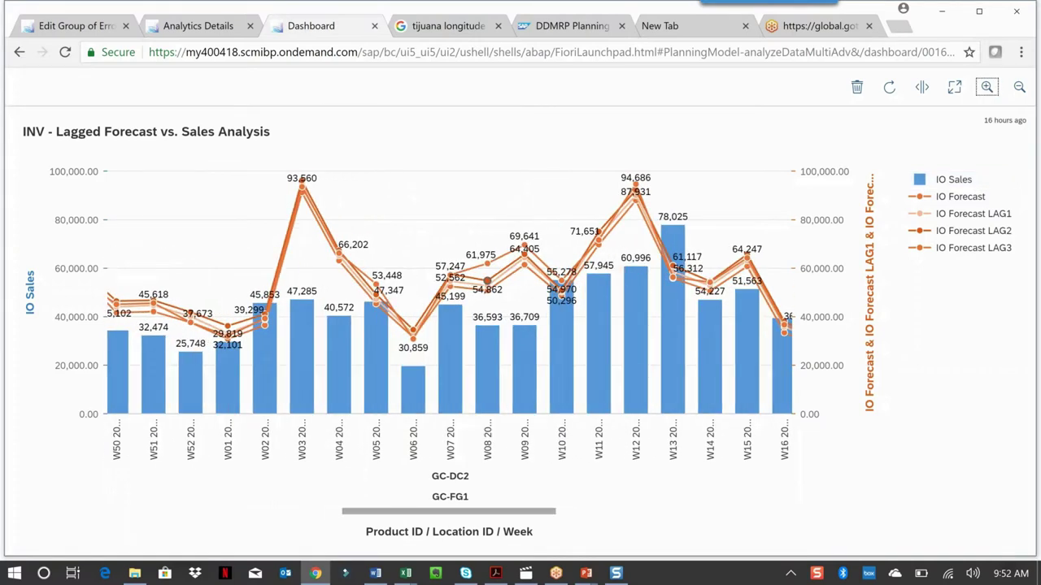
- Select the sales values between W04 and W12 2018, enlarge the chart further and examine the earlier weeks
{"action": "left_click_drag", "start_coordinate": [320, 325], "coordinate": [657, 331]}
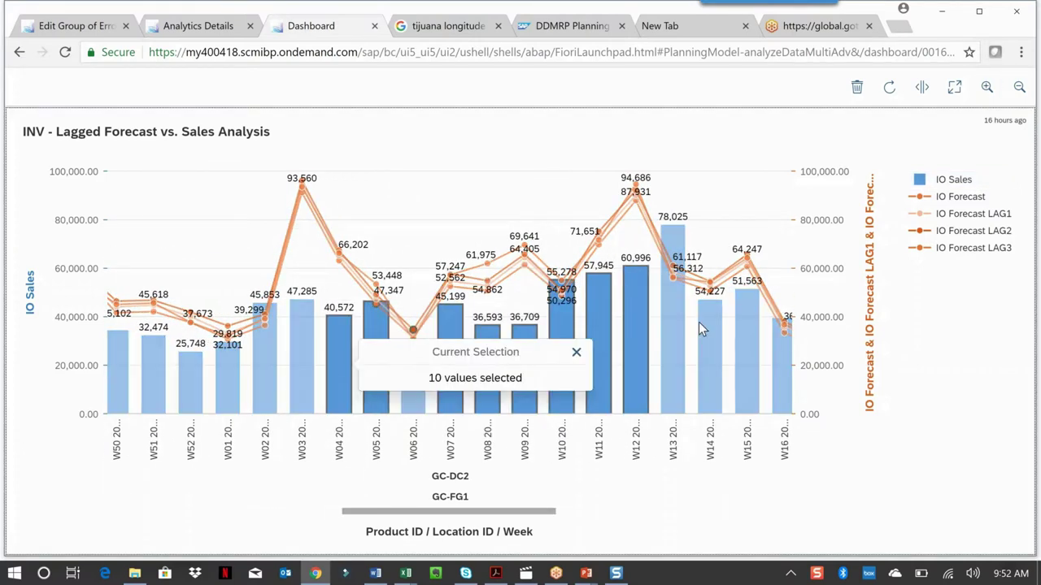
{"action": "left_click", "coordinate": [985, 88]}
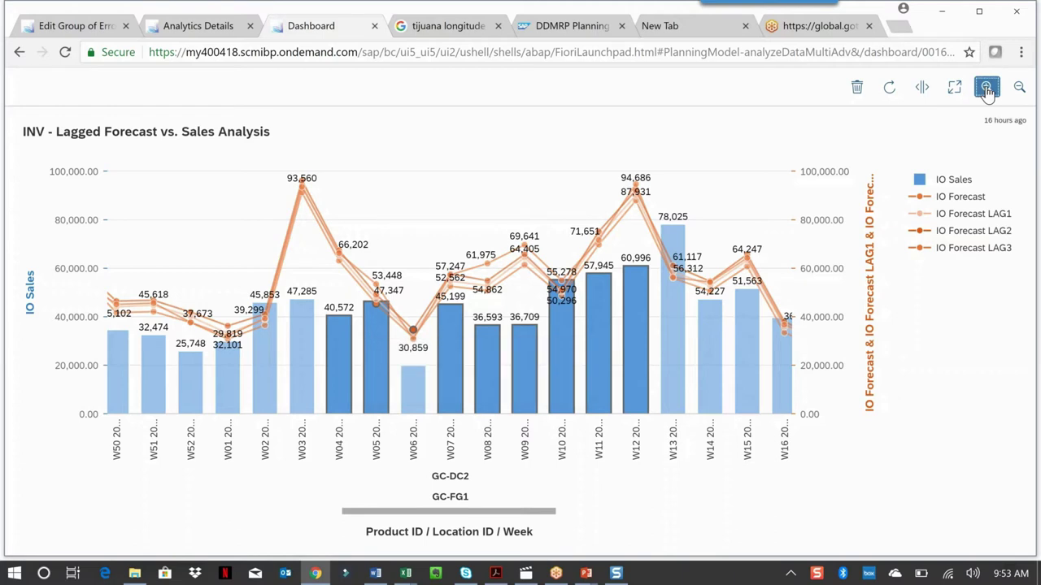
{"action": "left_click", "coordinate": [986, 88]}
{"action": "left_click", "coordinate": [986, 88]}
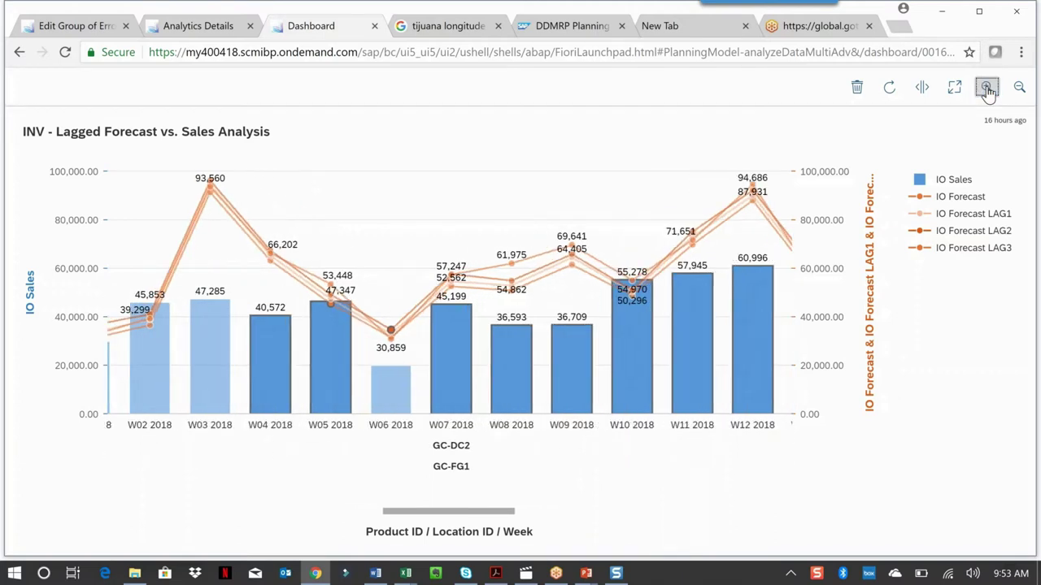
{"action": "left_click", "coordinate": [987, 88]}
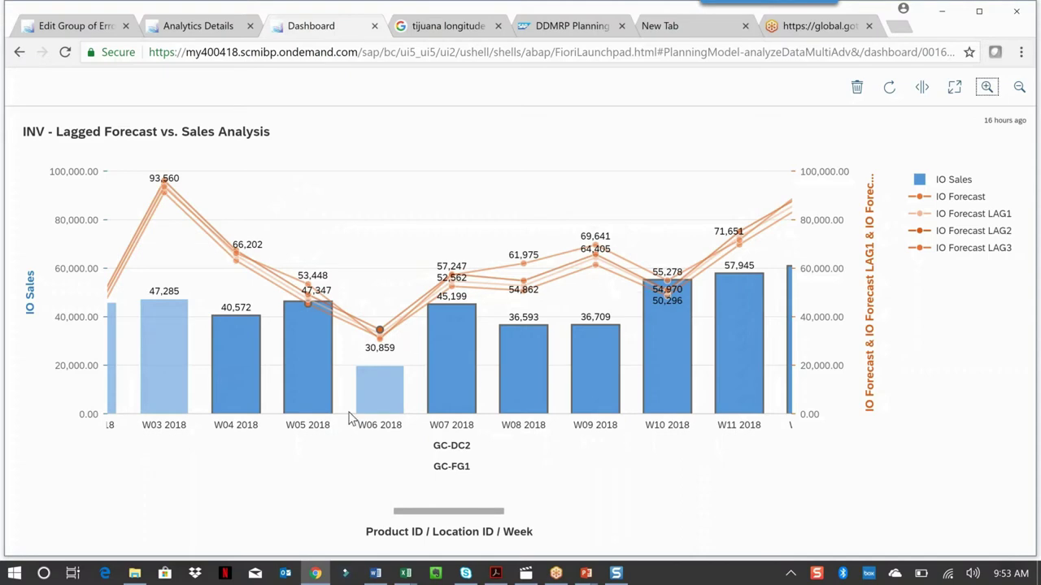
{"action": "left_click_drag", "start_coordinate": [416, 512], "coordinate": [112, 522]}
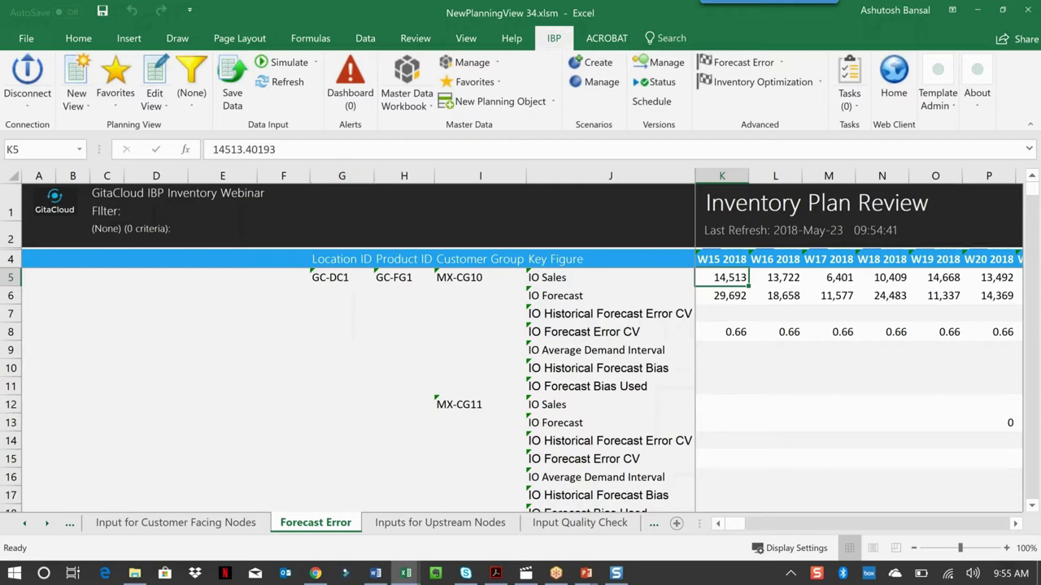
- Run the forecast error calculation once in the Excel planning workbook with the Intermittent_Demand operator on the Base Version
{"action": "left_click", "coordinate": [779, 62]}
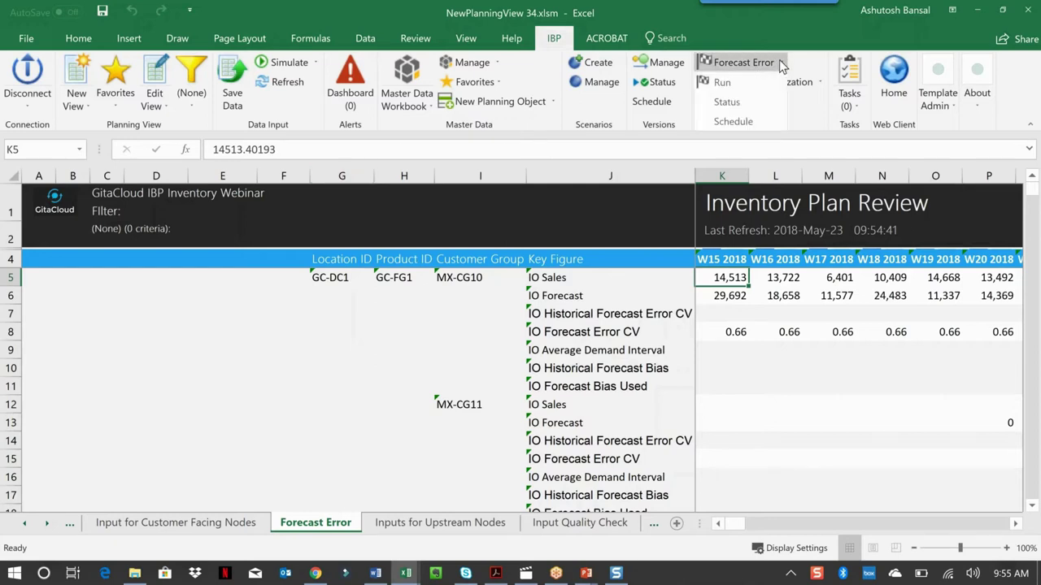
{"action": "left_click", "coordinate": [726, 82]}
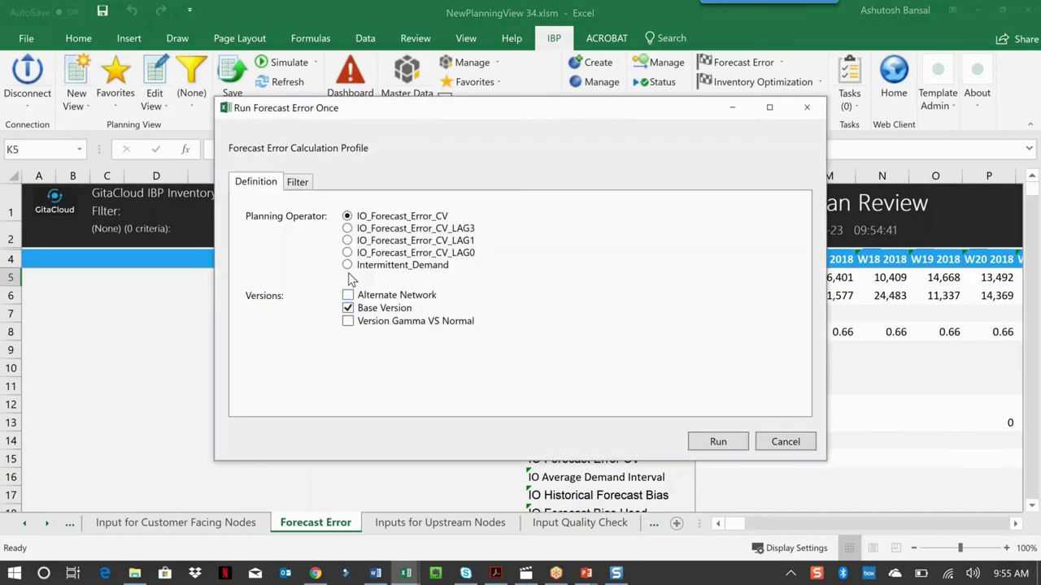
{"action": "left_click", "coordinate": [347, 266]}
{"action": "left_click", "coordinate": [718, 443]}
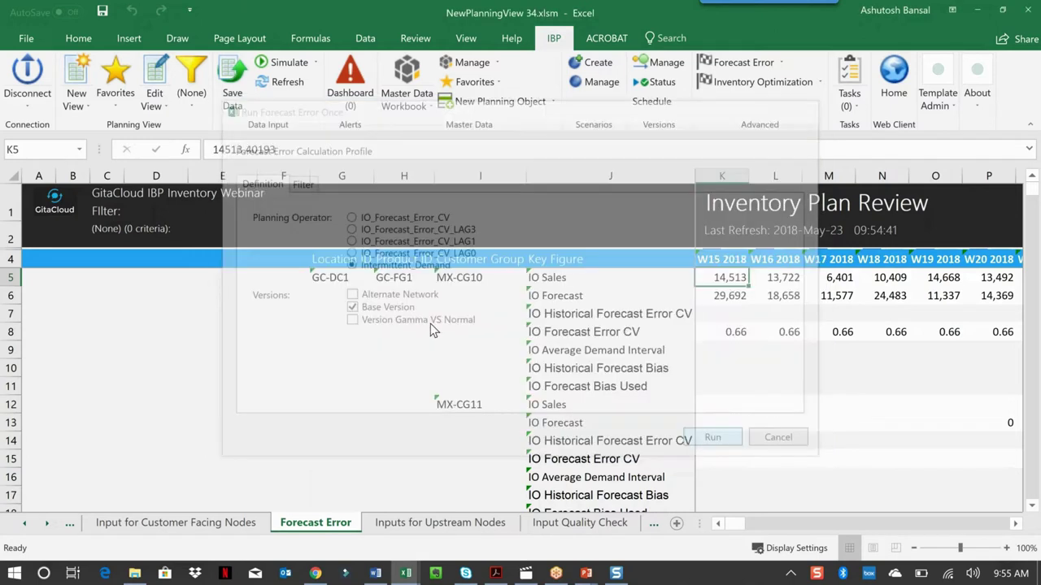
{"action": "left_click", "coordinate": [657, 347]}
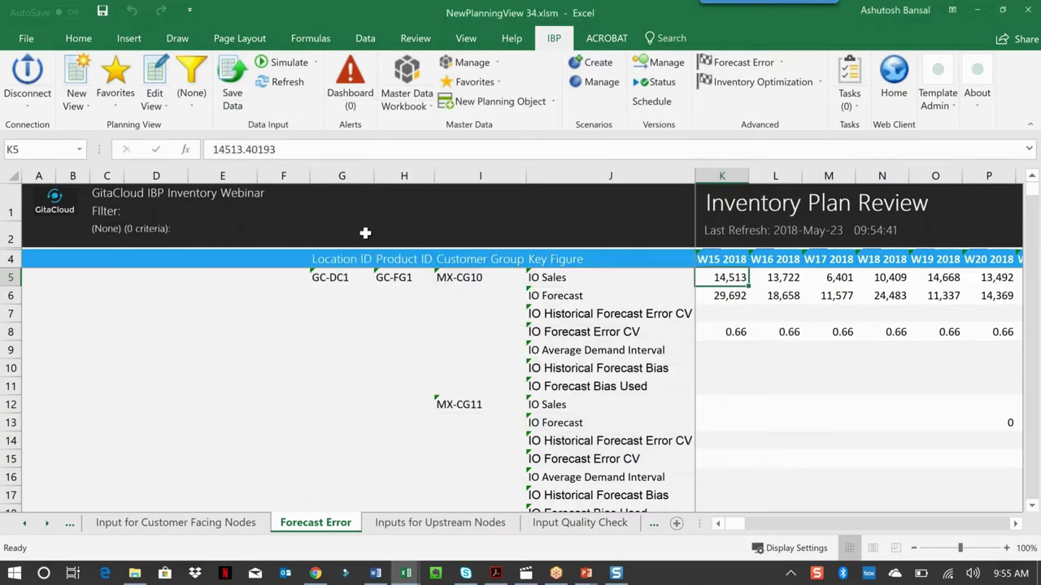
- Apply the saved Intermittent Demand Bias filter to the Forecast Error planning view
{"action": "left_click", "coordinate": [153, 101]}
{"action": "left_click", "coordinate": [153, 101]}
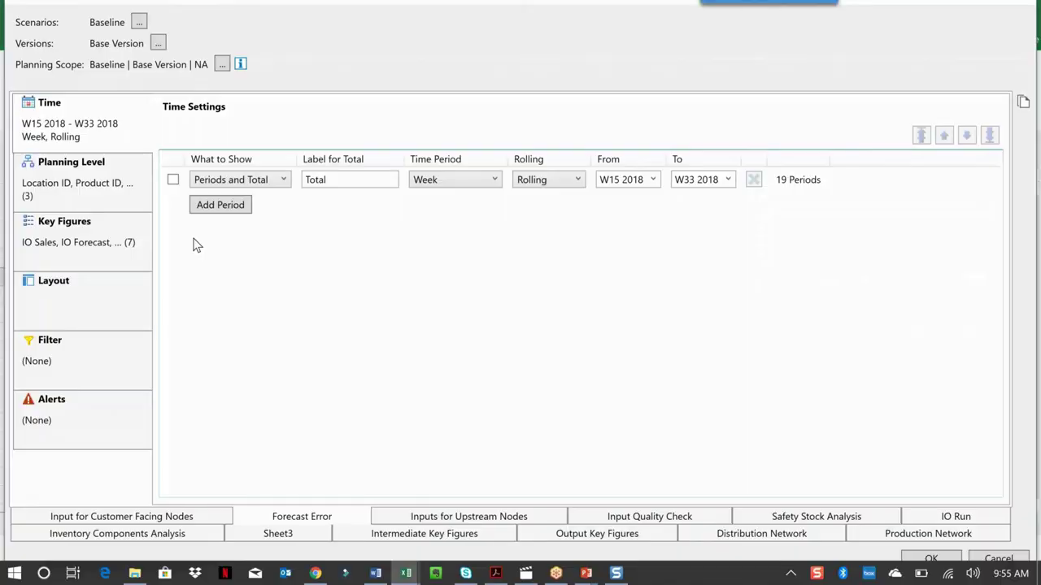
{"action": "left_click", "coordinate": [71, 369]}
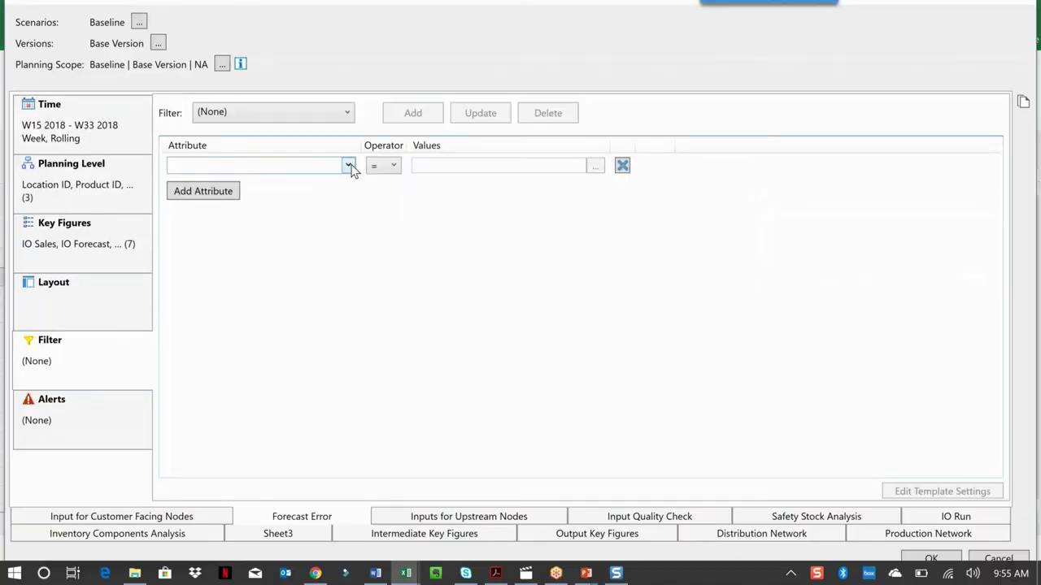
{"action": "left_click", "coordinate": [350, 114]}
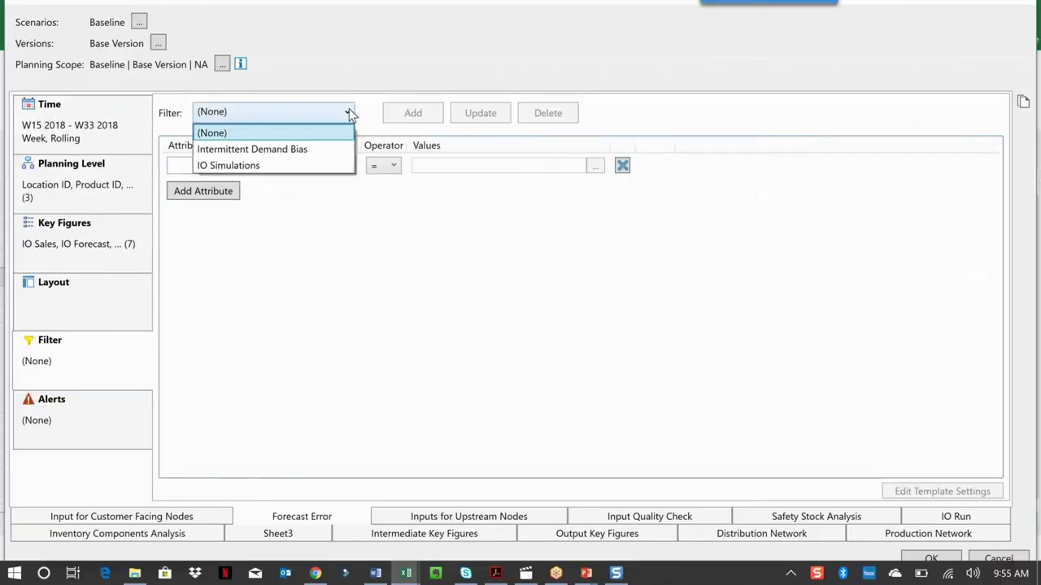
{"action": "left_click", "coordinate": [290, 150]}
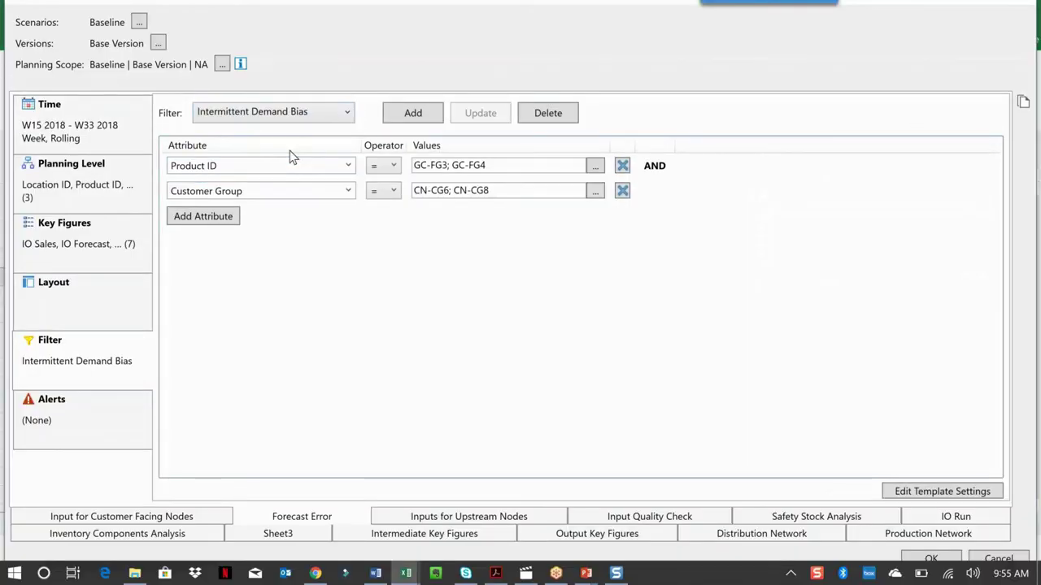
{"action": "left_click", "coordinate": [922, 560]}
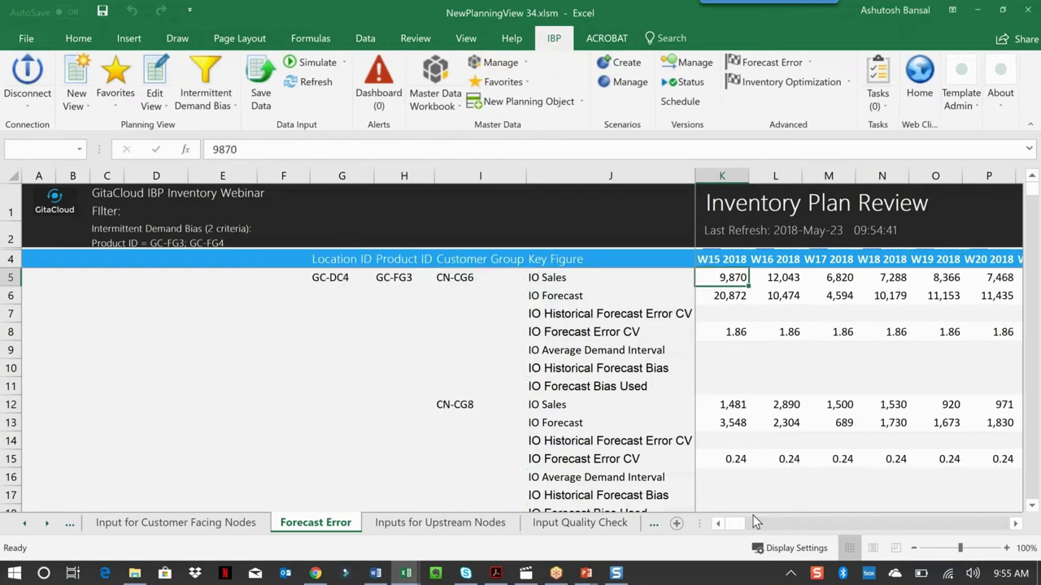
- Check the IO Forecast Error CV for product GC-FG3 at location GC-DC4 in W15 2018
{"action": "left_click", "coordinate": [327, 279]}
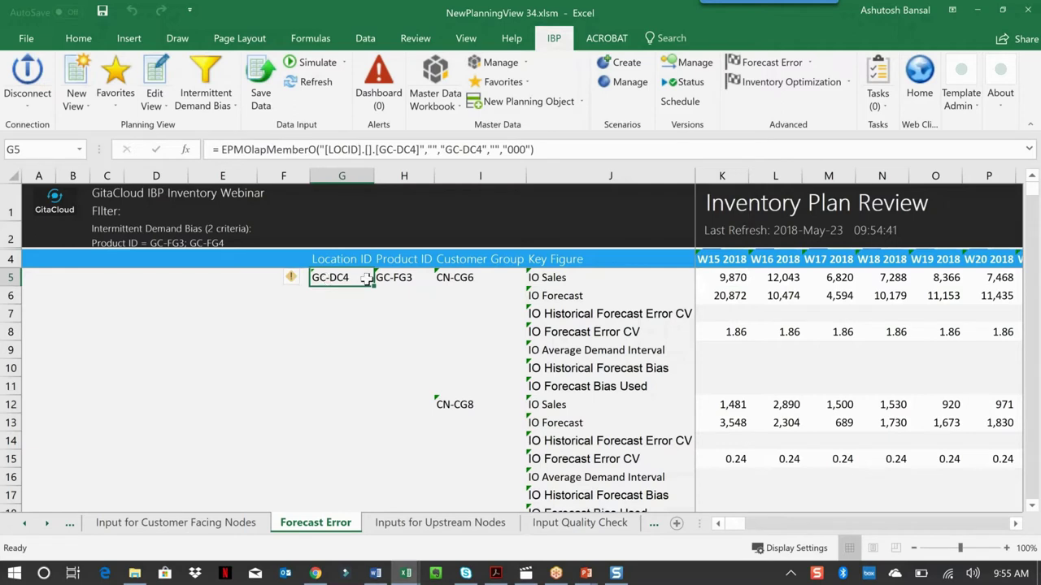
{"action": "left_click", "coordinate": [384, 280]}
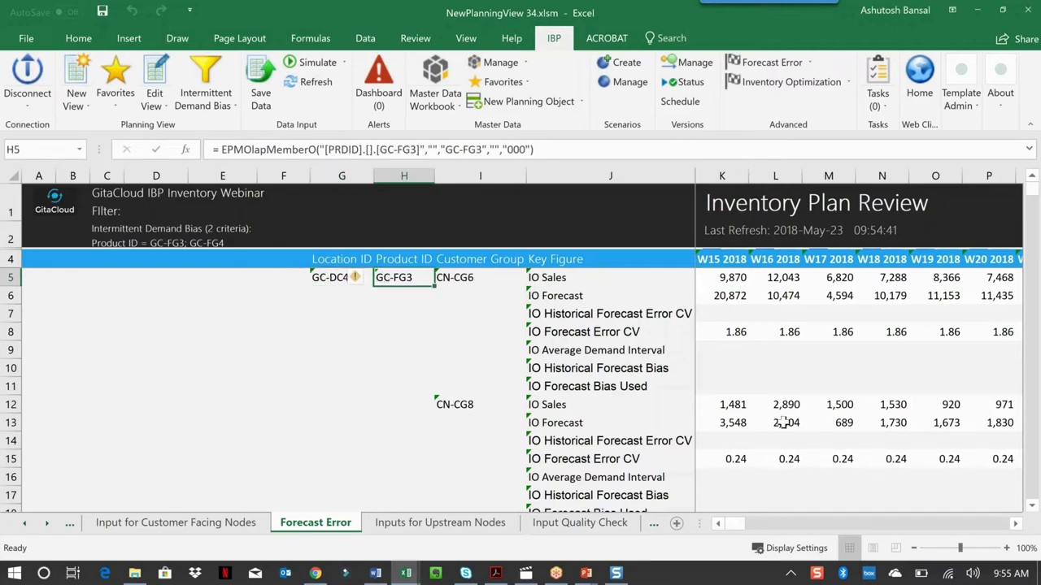
{"action": "left_click", "coordinate": [734, 331]}
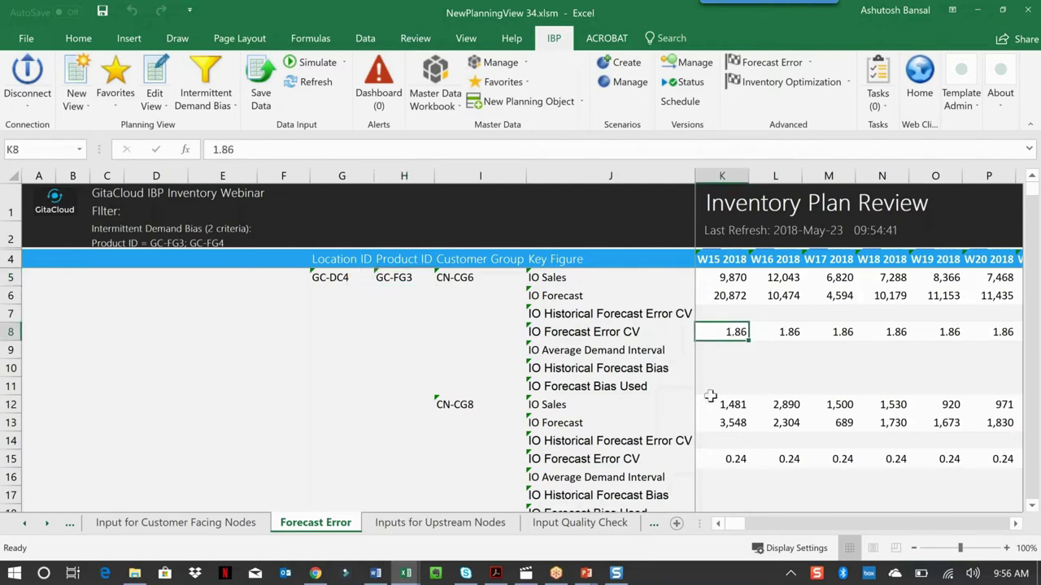
- Compare the W21 2018 IO Historical Forecast Bias with the IO Forecast Bias Used across the filtered product and customer group combinations
{"action": "left_click", "coordinate": [1014, 527]}
{"action": "left_click", "coordinate": [1014, 526]}
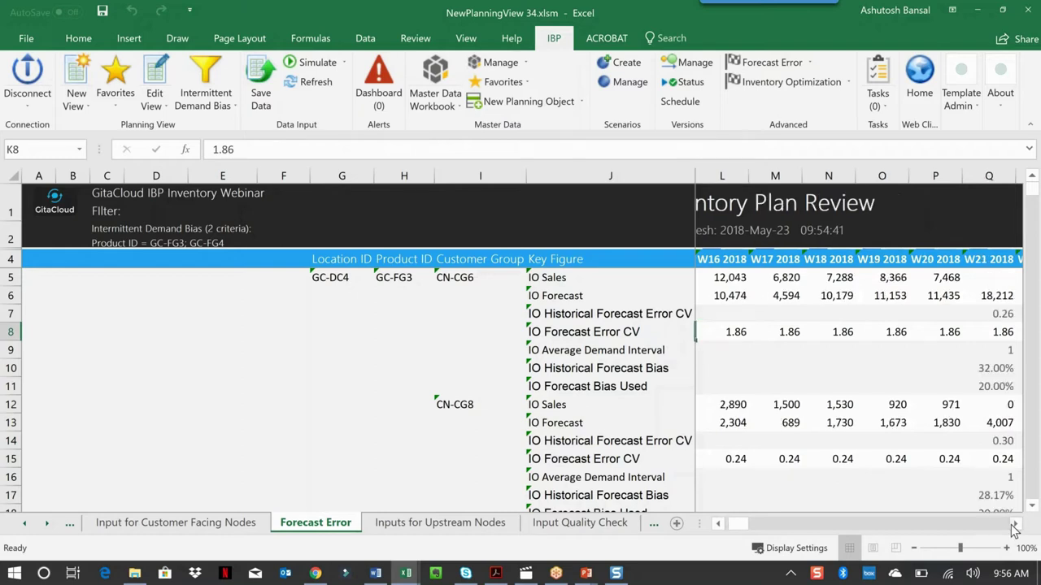
{"action": "left_click", "coordinate": [1014, 527]}
{"action": "left_click", "coordinate": [1014, 527]}
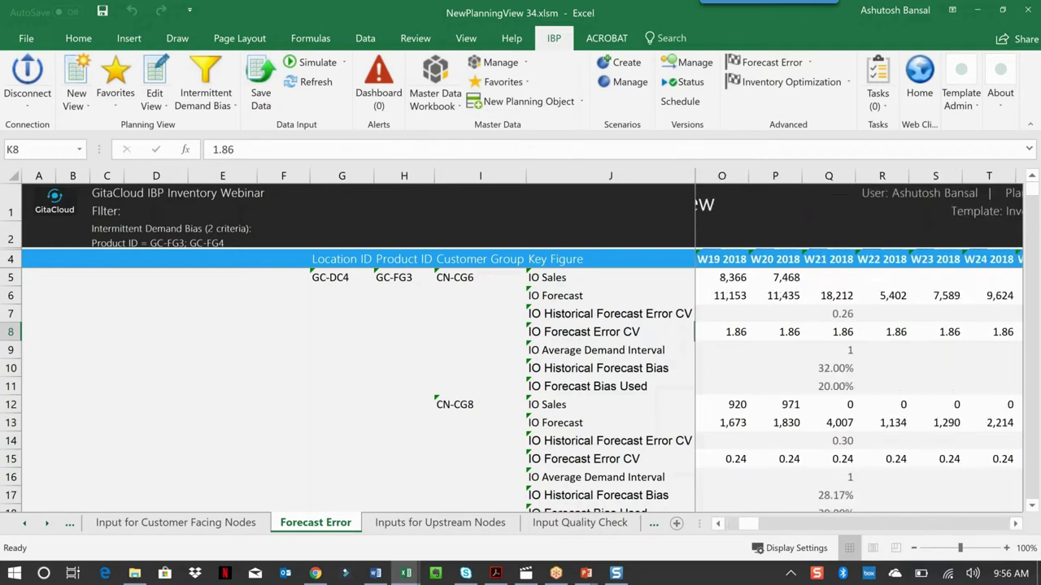
{"action": "left_click", "coordinate": [823, 369]}
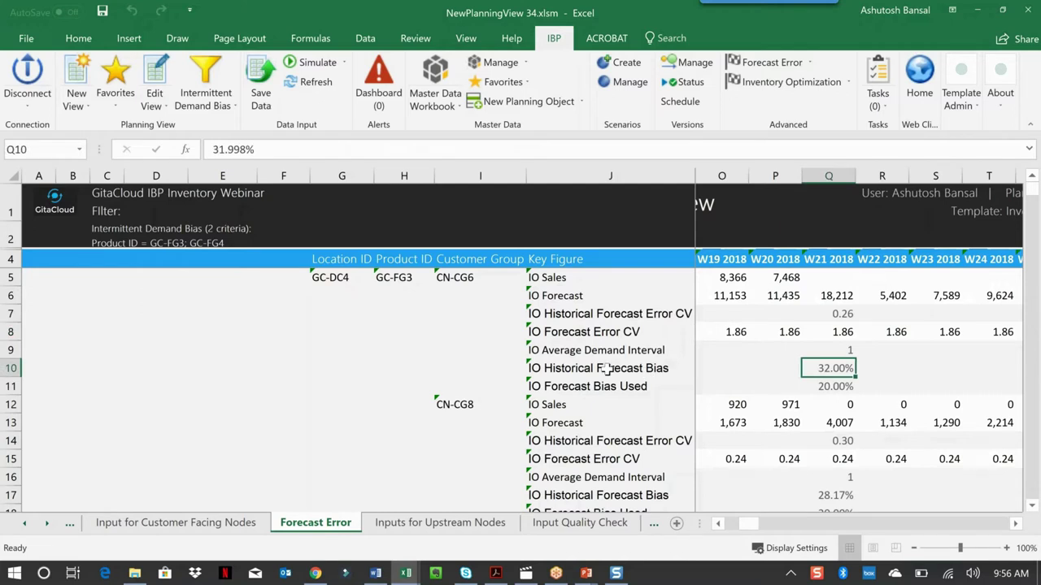
{"action": "left_click", "coordinate": [824, 388]}
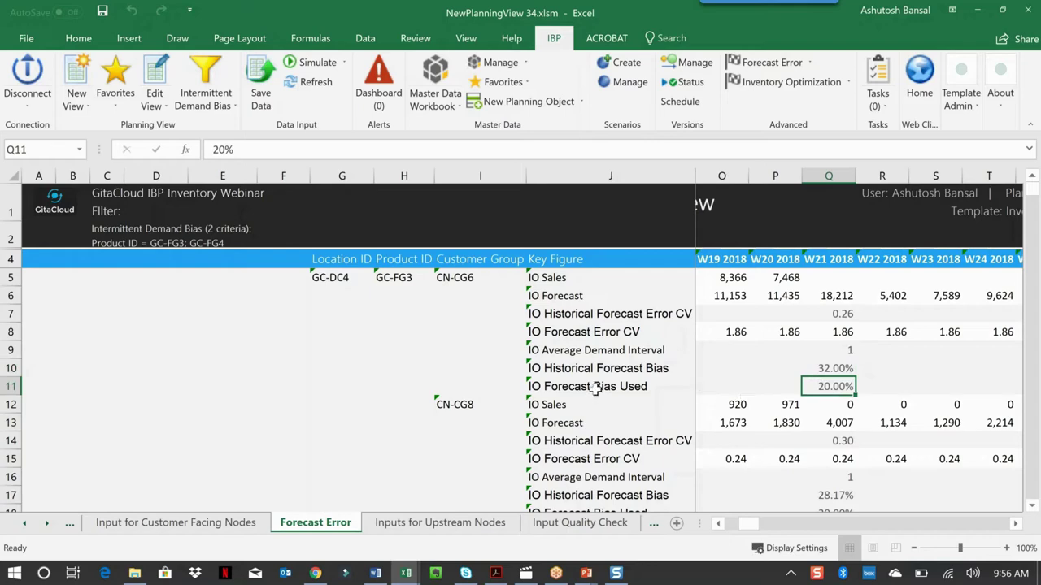
{"action": "scroll", "coordinate": [805, 411], "scroll_direction": "down", "scroll_amount": 1}
{"action": "scroll", "coordinate": [805, 414], "scroll_direction": "down", "scroll_amount": 5}
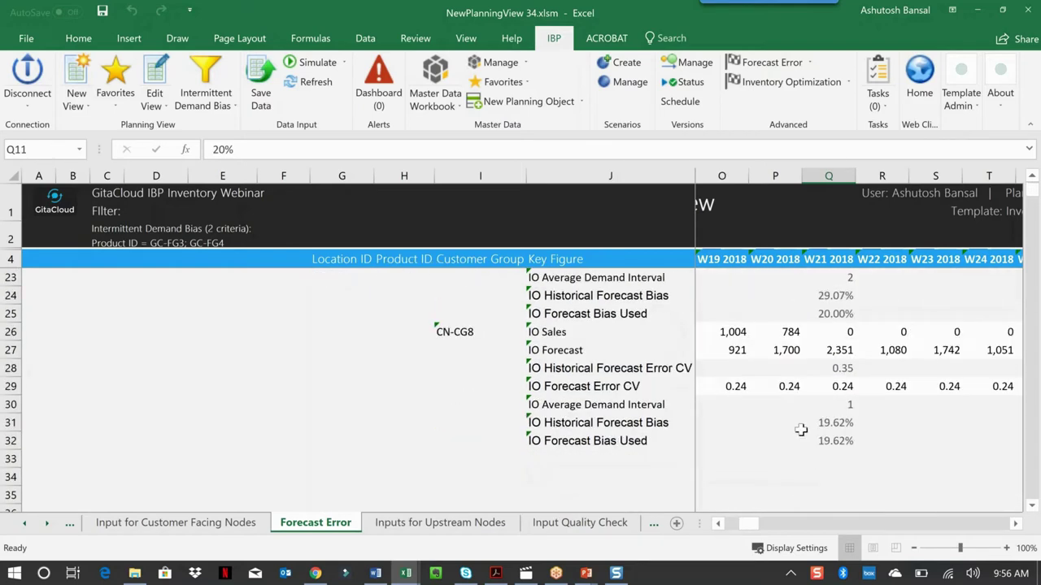
{"action": "left_click", "coordinate": [821, 428]}
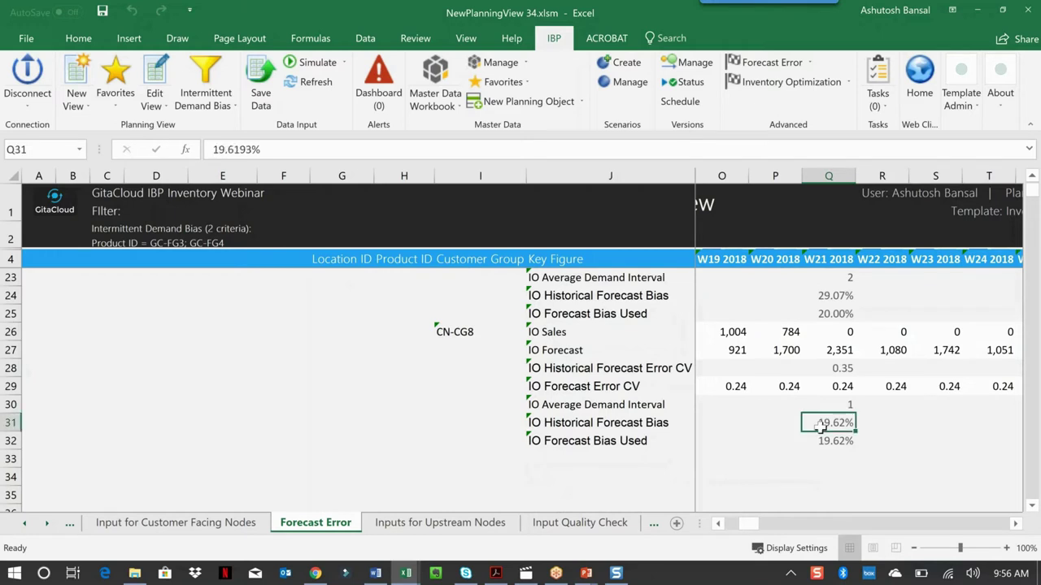
- Check the W21 2018 IO Forecast Bias Used for CN-CG8 and compare IO Historical Forecast Error CV with IO Forecast Error CV in rows 21 and 22
{"action": "left_click", "coordinate": [823, 439]}
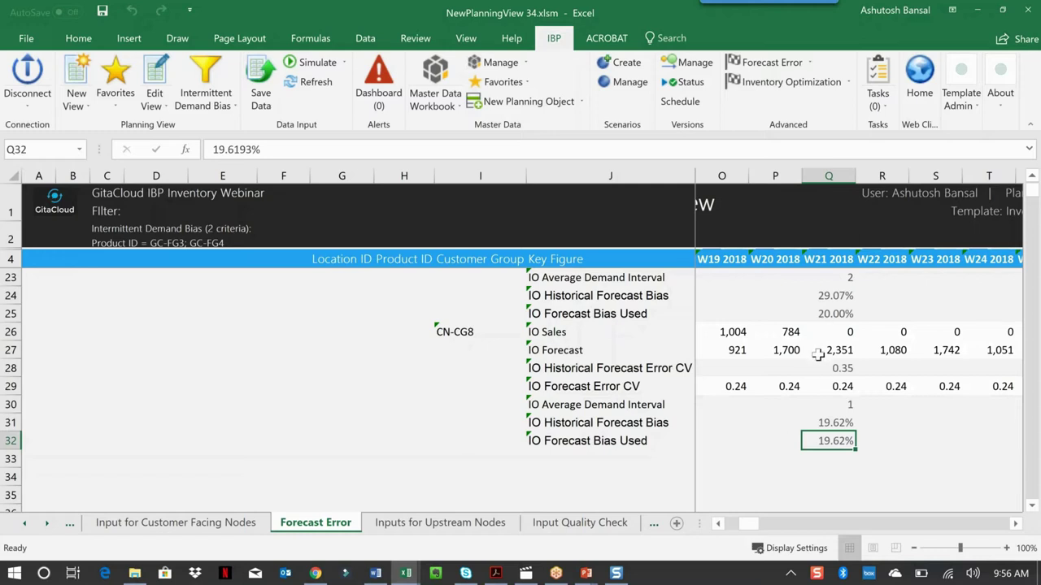
{"action": "scroll", "coordinate": [818, 352], "scroll_direction": "up", "scroll_amount": 1}
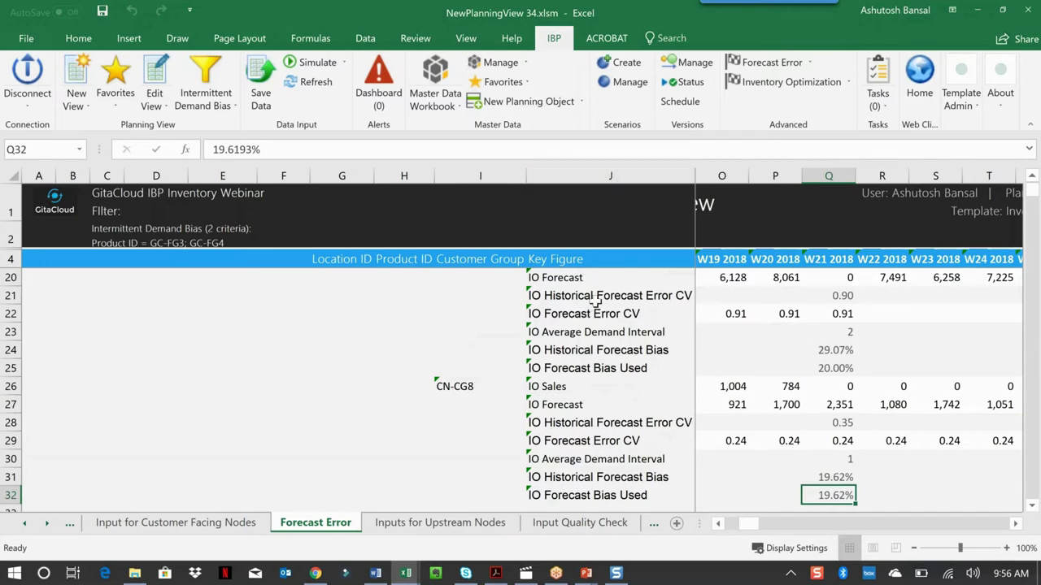
{"action": "left_click", "coordinate": [838, 295]}
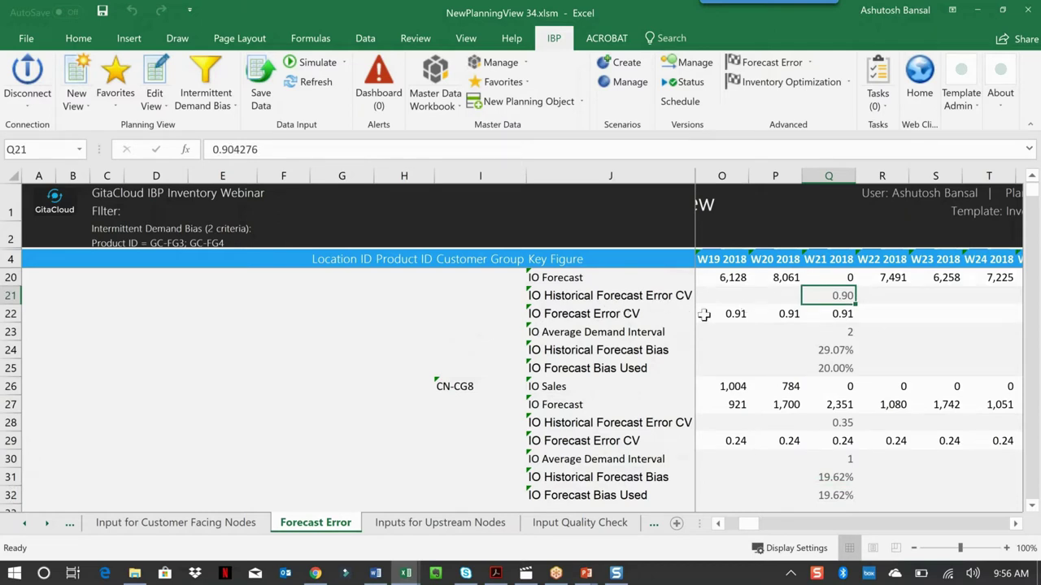
{"action": "left_click", "coordinate": [817, 313]}
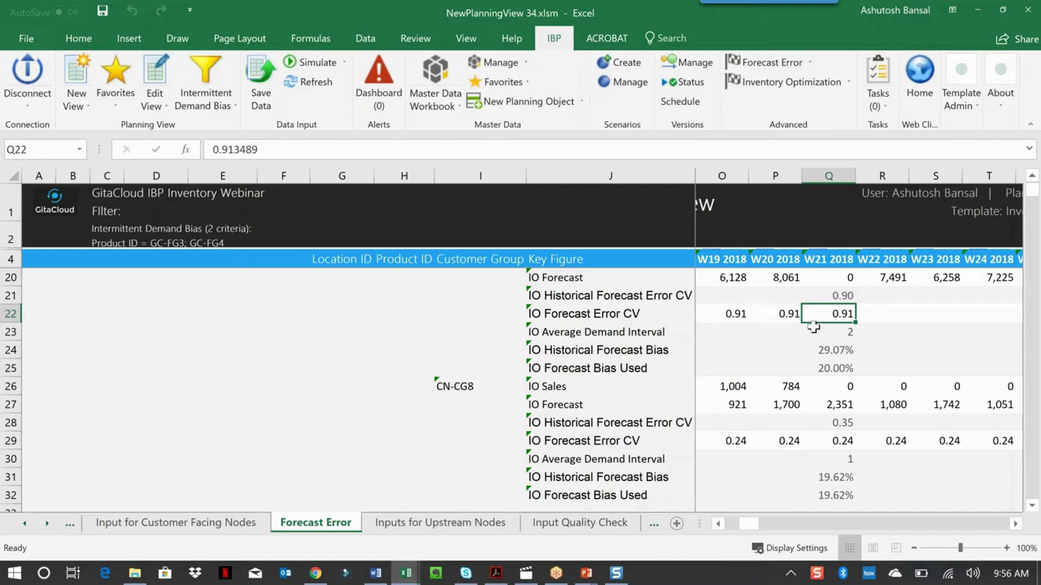
{"action": "left_click", "coordinate": [608, 317]}
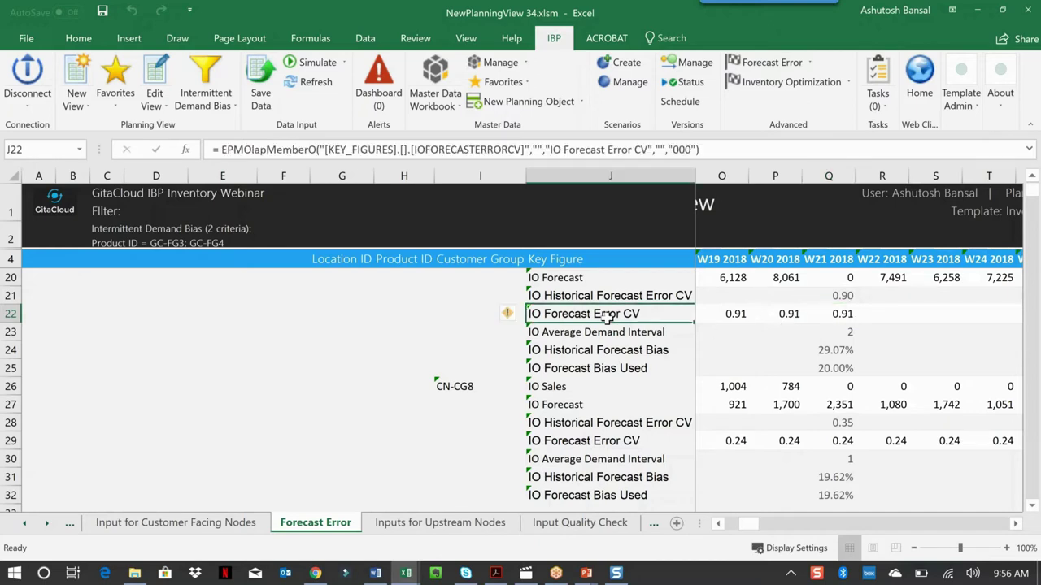
{"action": "left_click", "coordinate": [843, 294]}
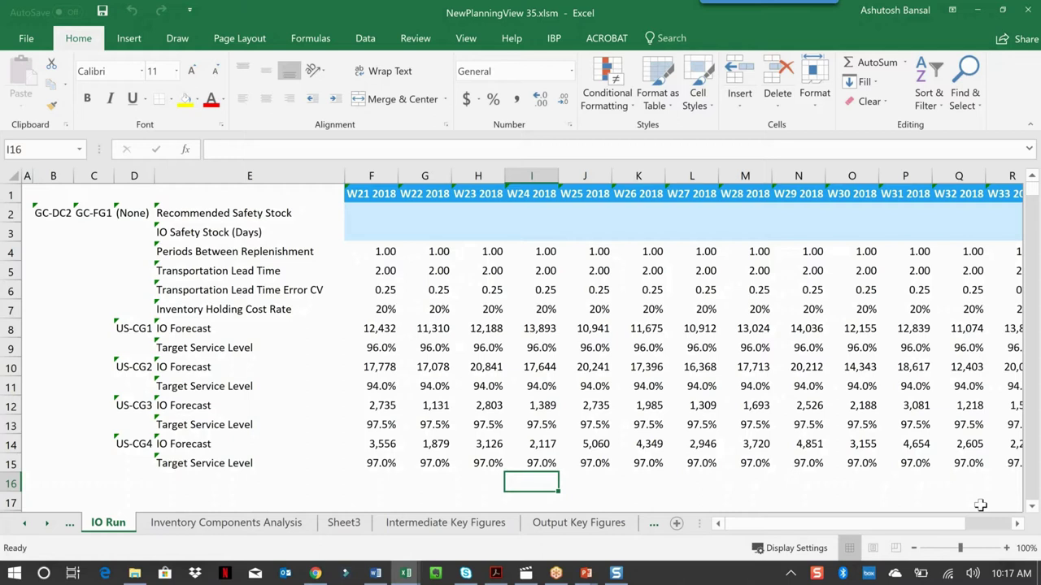
- Review the IO Run planning view for location GC-DC2 and its customer groups US-CG1 to US-CG4
{"action": "left_click", "coordinate": [53, 211]}
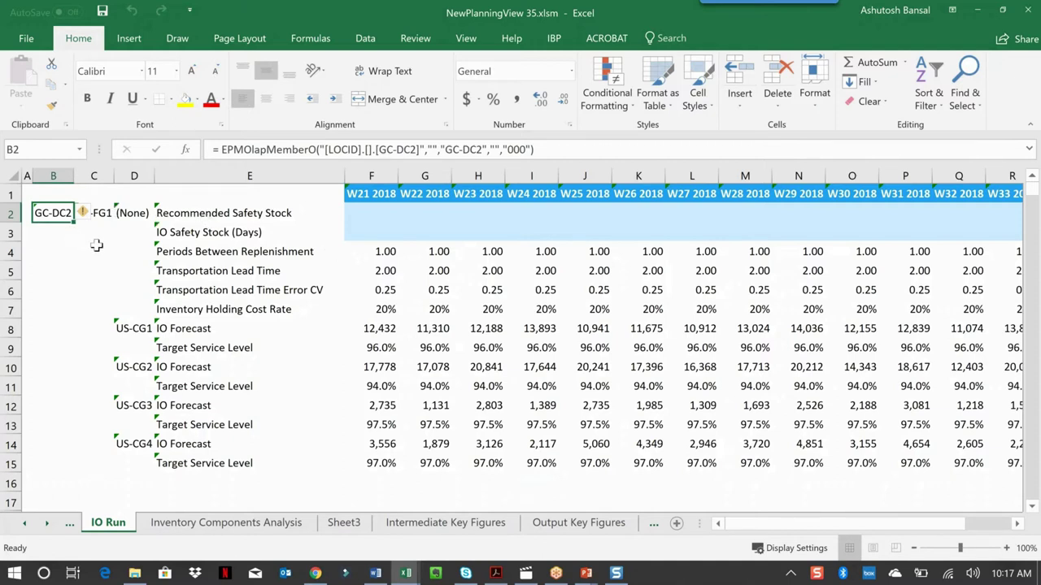
{"action": "left_click_drag", "start_coordinate": [118, 329], "coordinate": [122, 451]}
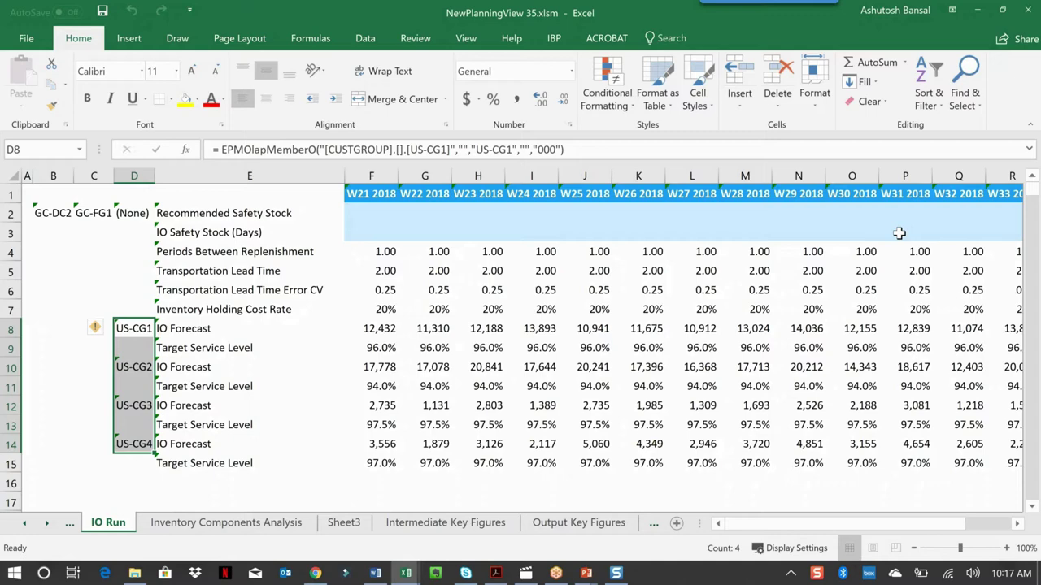
- Switch to SAP IBP in the browser and open the general Application Jobs app from the application job search results
{"action": "key", "text": "alt+Tab"}
{"action": "key", "text": "alt+Tab"}
{"action": "left_click", "coordinate": [96, 87]}
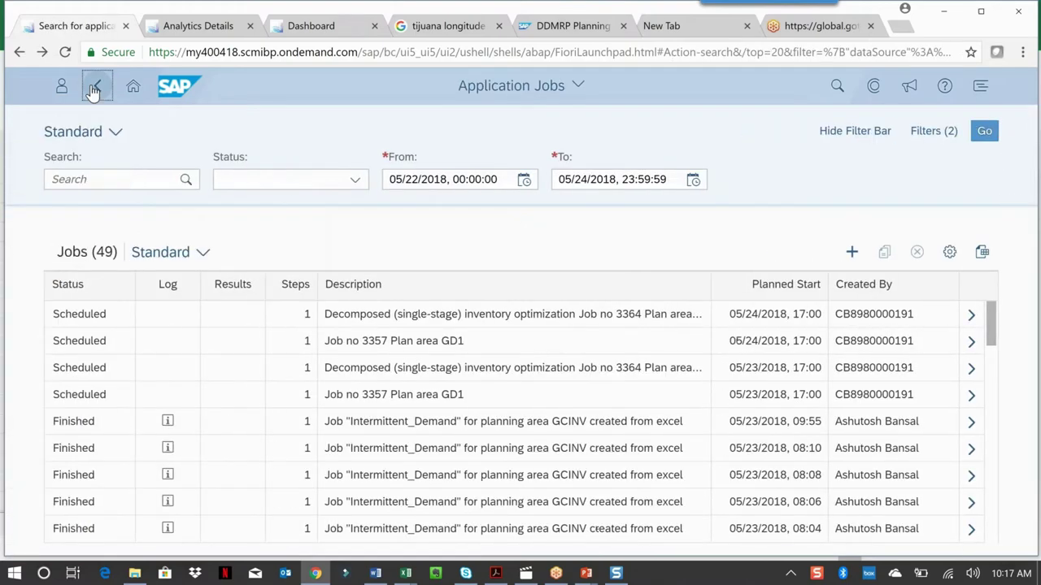
{"action": "left_click", "coordinate": [96, 87]}
{"action": "left_click", "coordinate": [724, 84]}
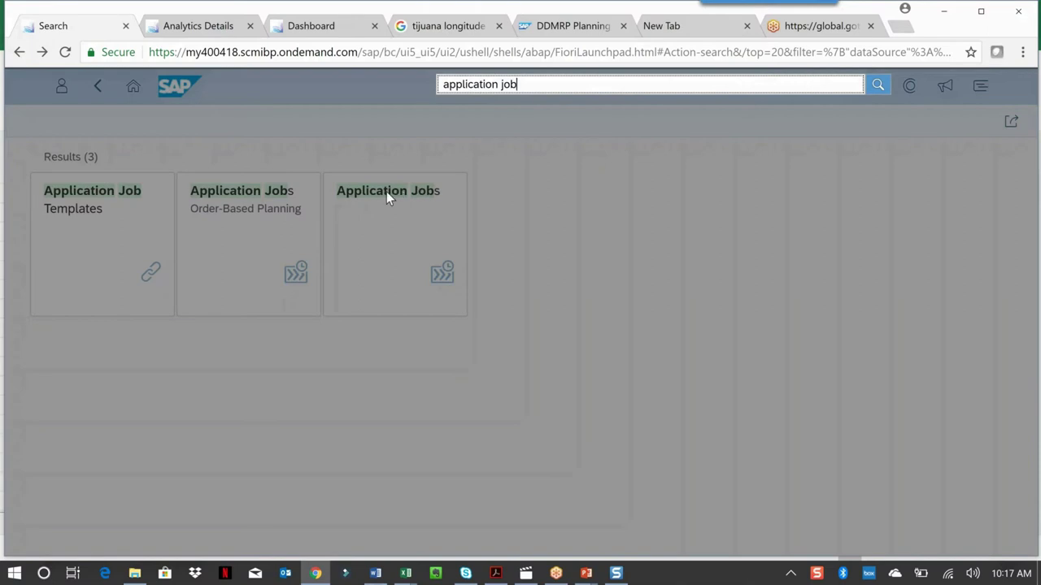
{"action": "left_click", "coordinate": [386, 195]}
{"action": "left_click", "coordinate": [386, 197]}
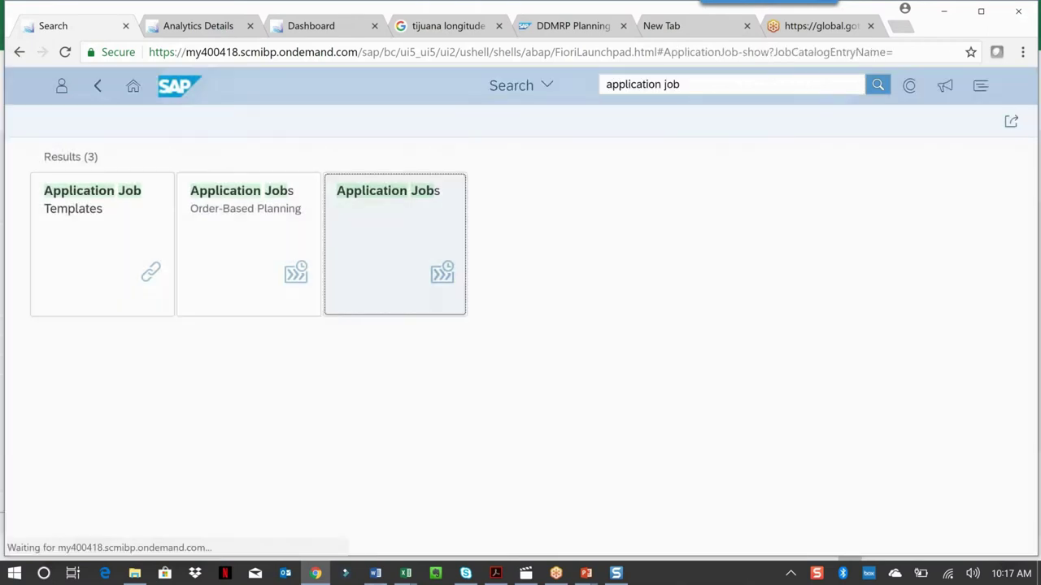
- Create a new application job from the GC Inventory Consolidated Run template, filtering the template list by GC
{"action": "left_click", "coordinate": [851, 251]}
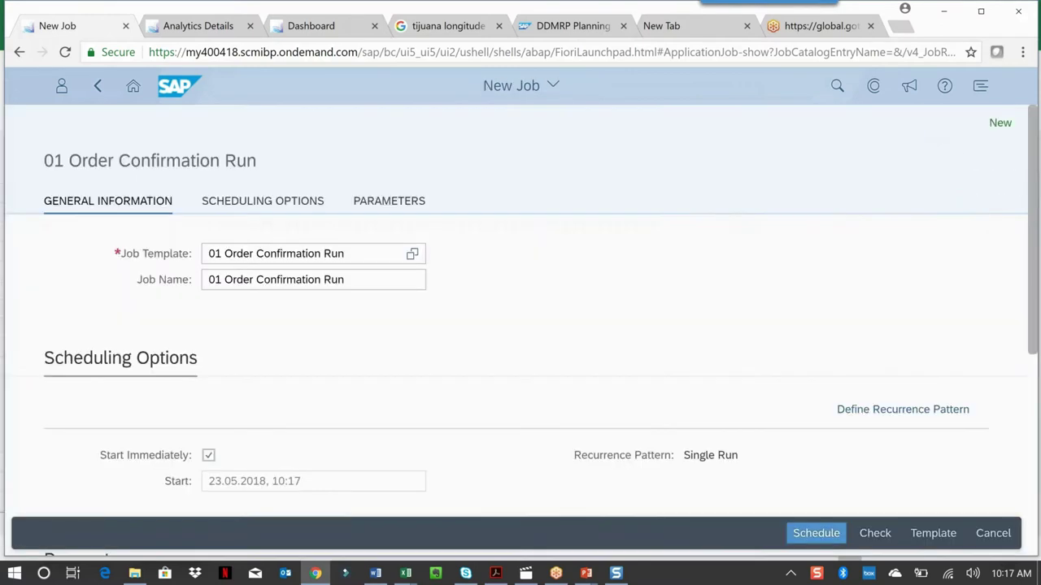
{"action": "left_click", "coordinate": [412, 256]}
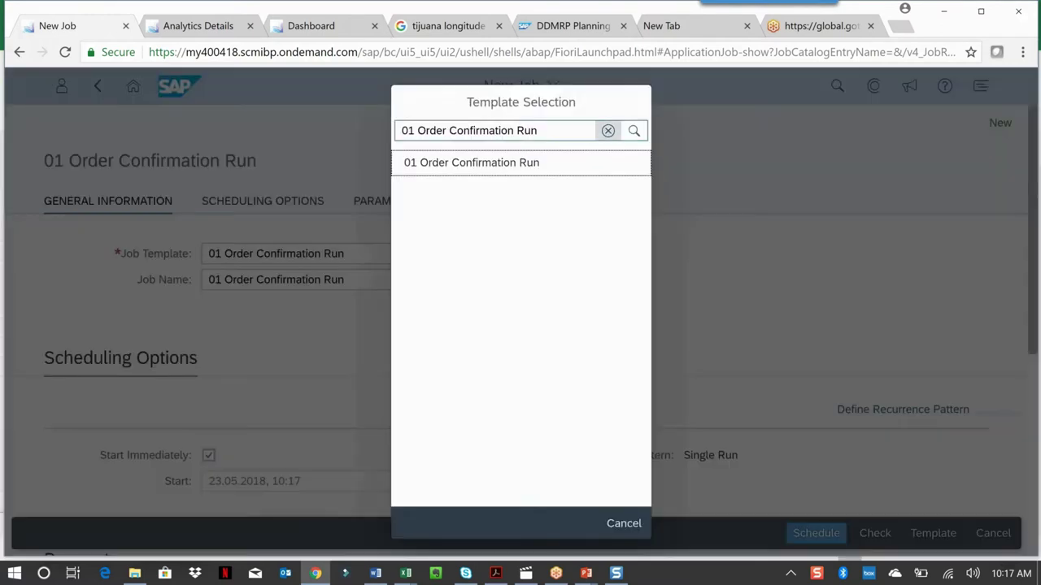
{"action": "left_click", "coordinate": [607, 130]}
{"action": "type", "text": "G"}
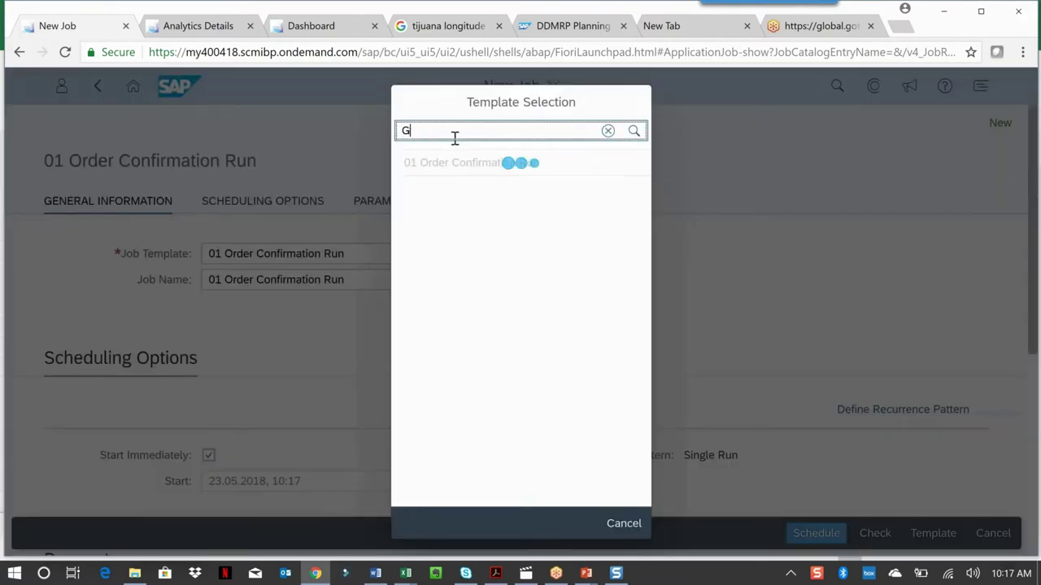
{"action": "type", "text": "C"}
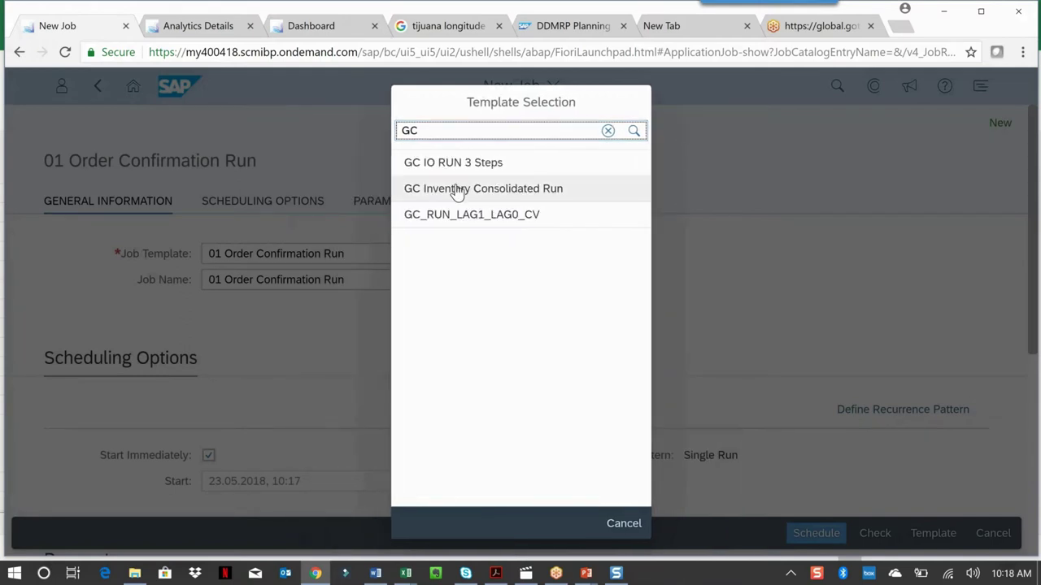
{"action": "left_click", "coordinate": [457, 189]}
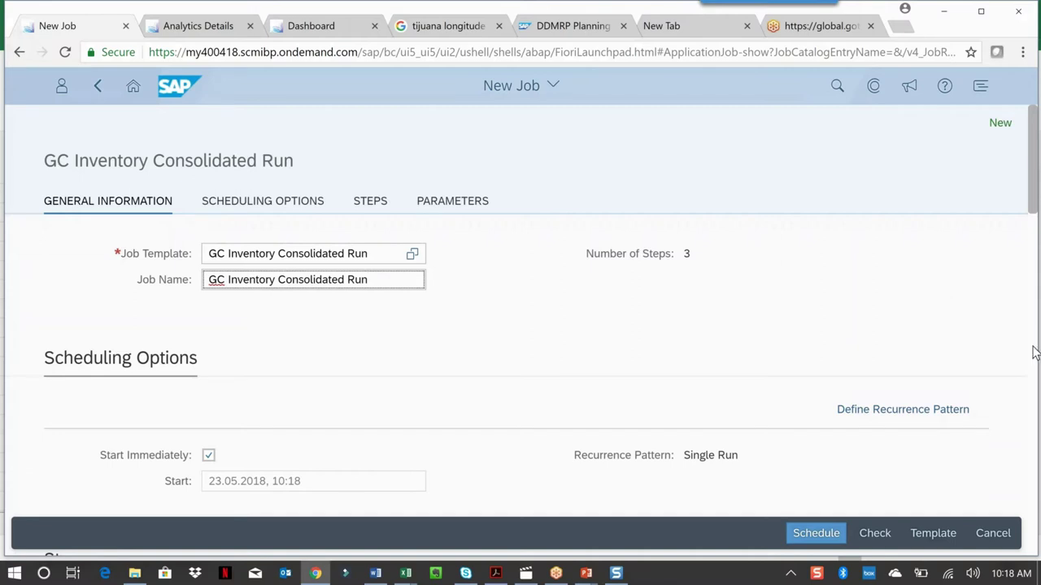
- Review the job's steps and look up the available Inventory Optimization operators for Step 1, keeping its current operator
{"action": "scroll", "coordinate": [1032, 350], "scroll_direction": "down", "scroll_amount": 5}
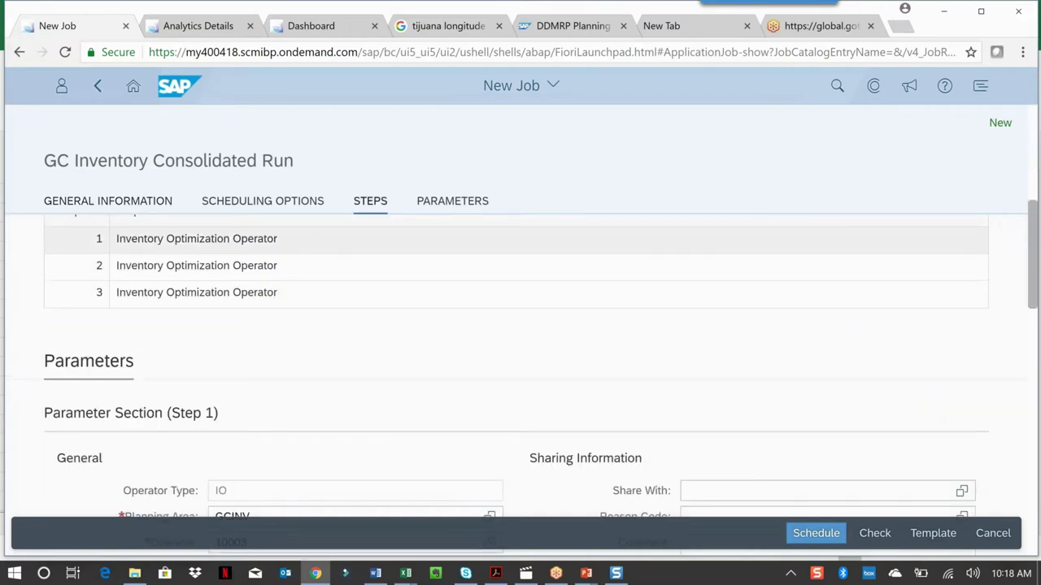
{"action": "left_click", "coordinate": [160, 258]}
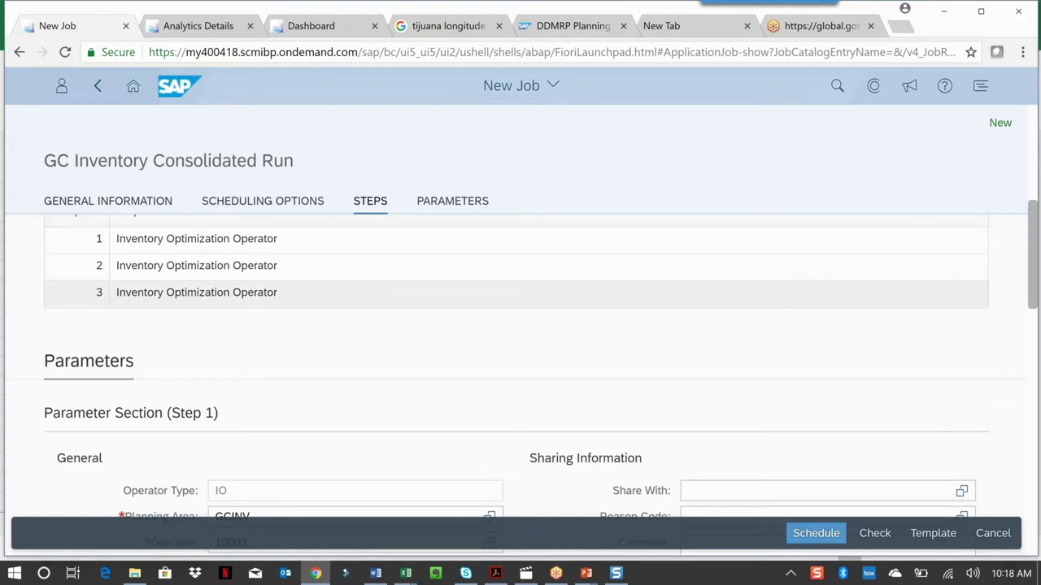
{"action": "left_click_drag", "start_coordinate": [1032, 281], "coordinate": [1029, 332]}
{"action": "left_click", "coordinate": [273, 309]}
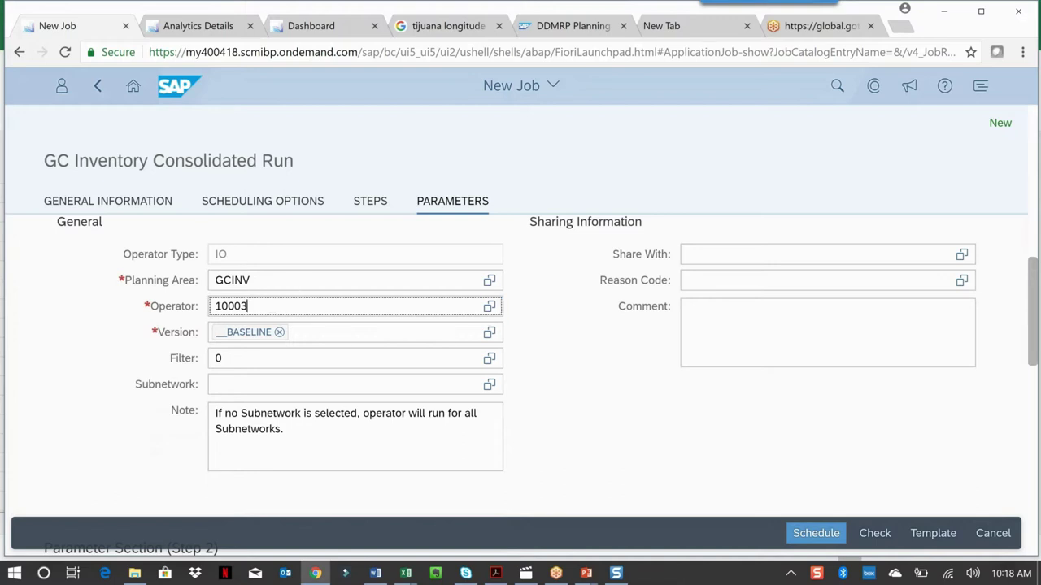
{"action": "key", "text": "F4"}
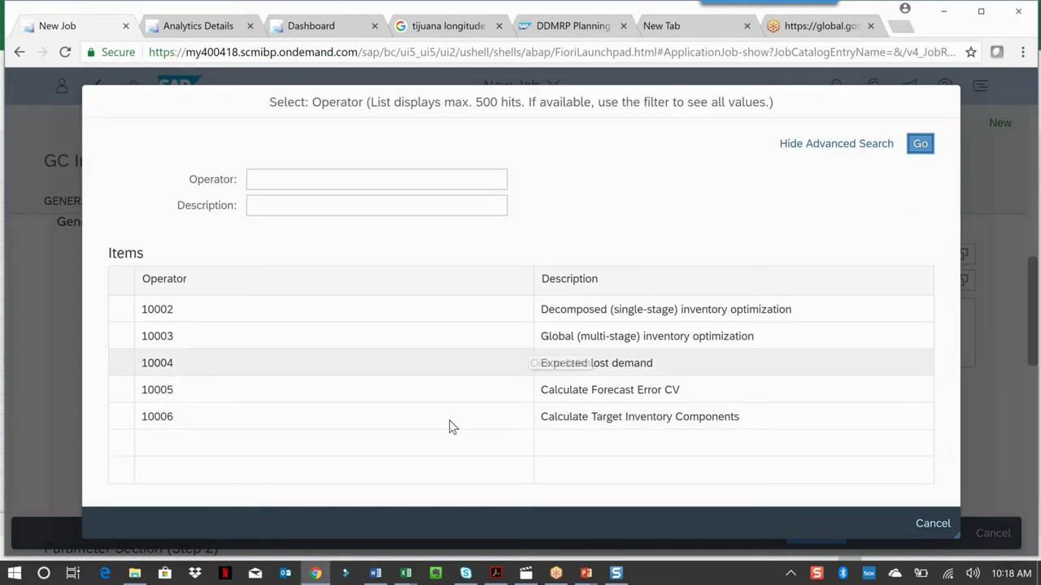
{"action": "left_click", "coordinate": [932, 525]}
- Set the Step 3 operator to 10004 and schedule the GC Inventory Consolidated Run job
{"action": "scroll", "coordinate": [992, 429], "scroll_direction": "down", "scroll_amount": 1}
{"action": "scroll", "coordinate": [992, 430], "scroll_direction": "up", "scroll_amount": 2}
{"action": "scroll", "coordinate": [992, 429], "scroll_direction": "down", "scroll_amount": 1}
{"action": "left_click", "coordinate": [344, 325]}
{"action": "key", "text": "BackSpace"}
{"action": "type", "text": "4"}
{"action": "scroll", "coordinate": [1034, 397], "scroll_direction": "up", "scroll_amount": 1}
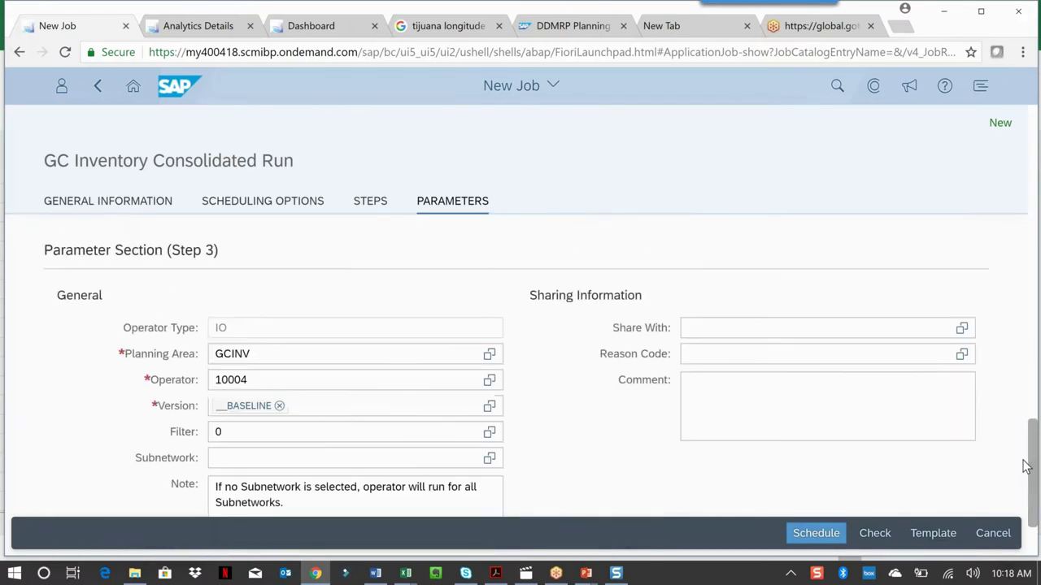
{"action": "scroll", "coordinate": [1035, 396], "scroll_direction": "down", "scroll_amount": 1}
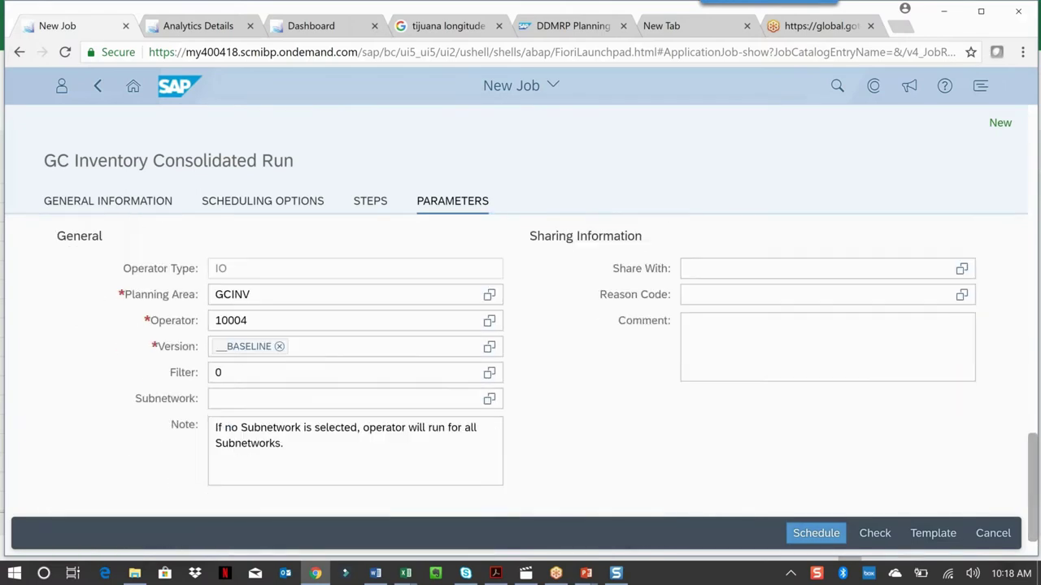
{"action": "left_click", "coordinate": [816, 537]}
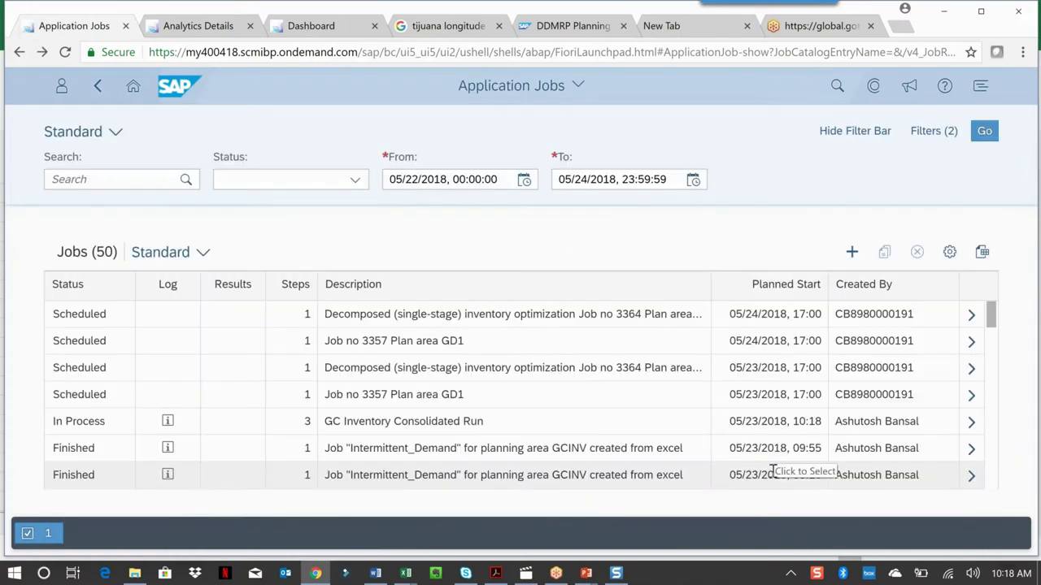
- Switch to Excel and look through the planning operators offered for a one-time Inventory Optimization run, closing the dialog without running it
{"action": "key", "text": "alt+Tab"}
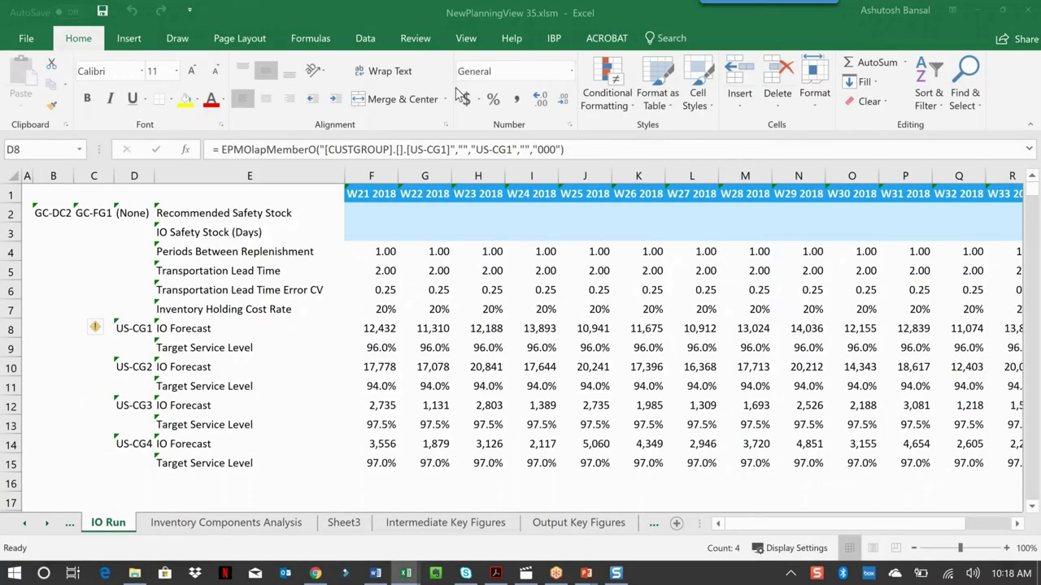
{"action": "left_click", "coordinate": [553, 38]}
{"action": "left_click", "coordinate": [805, 82]}
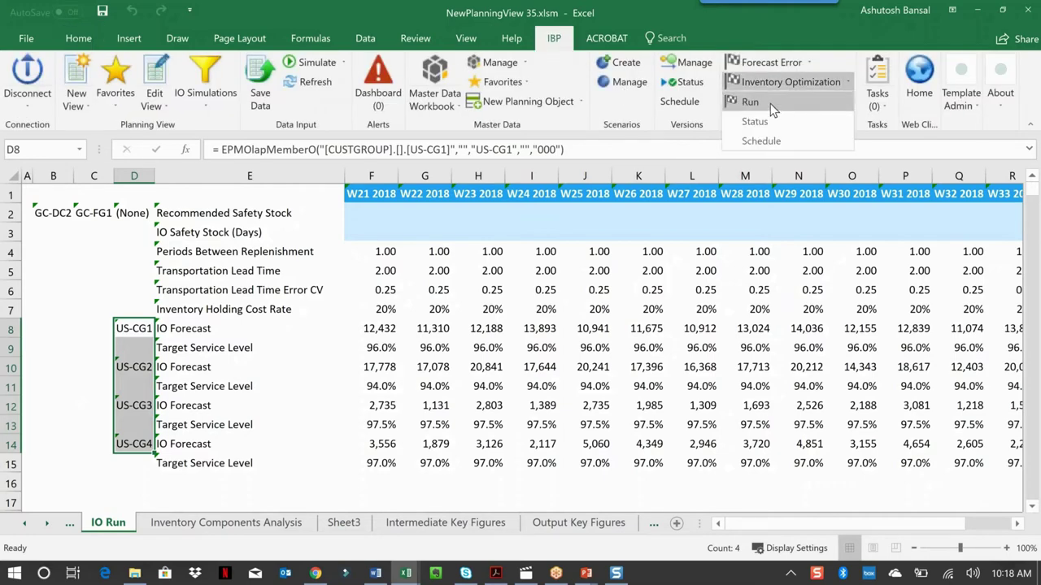
{"action": "left_click", "coordinate": [770, 104]}
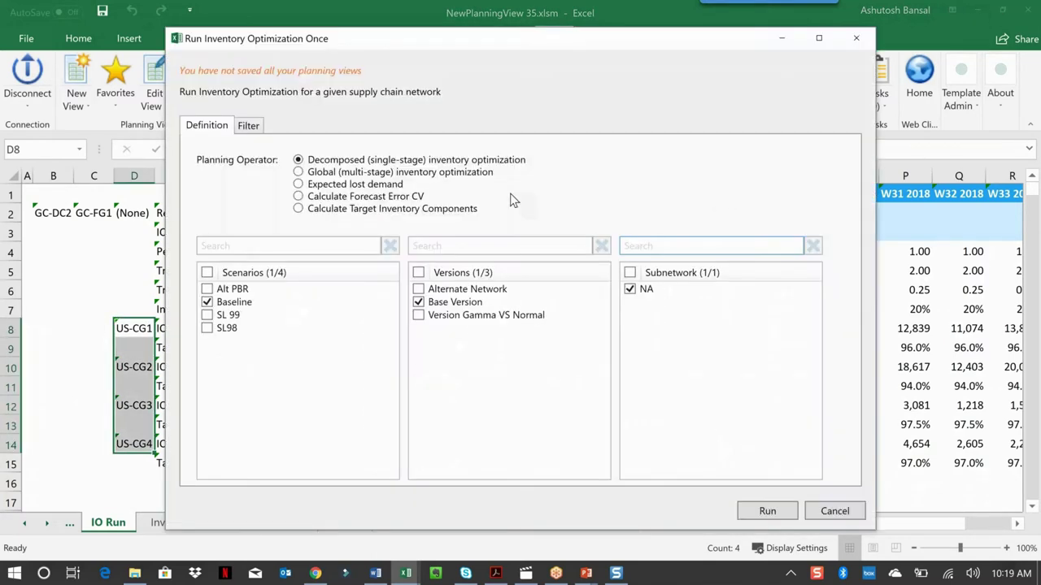
{"action": "left_click", "coordinate": [298, 172]}
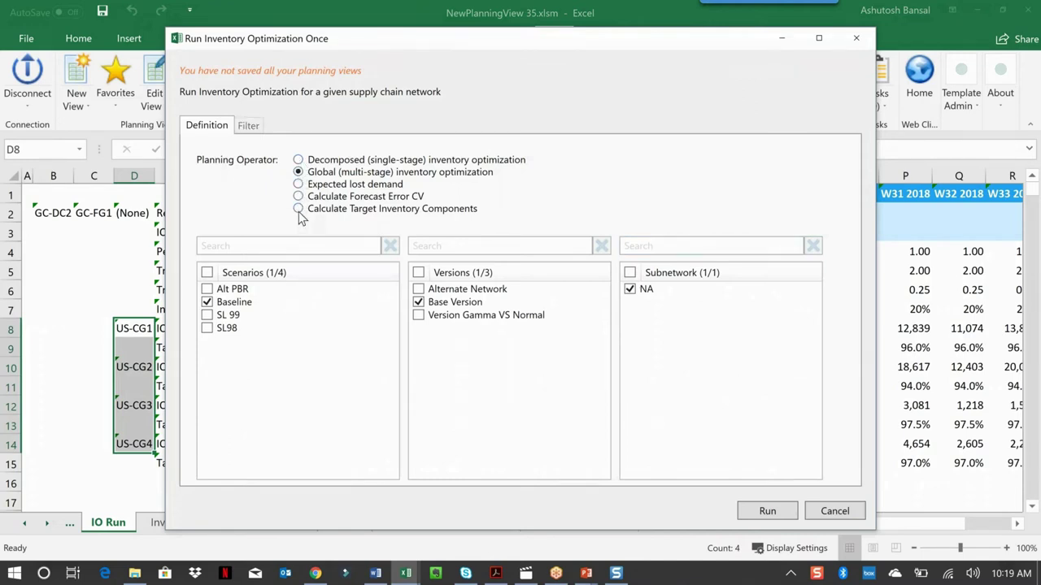
{"action": "left_click", "coordinate": [298, 209]}
{"action": "left_click", "coordinate": [298, 184]}
{"action": "left_click", "coordinate": [838, 512]}
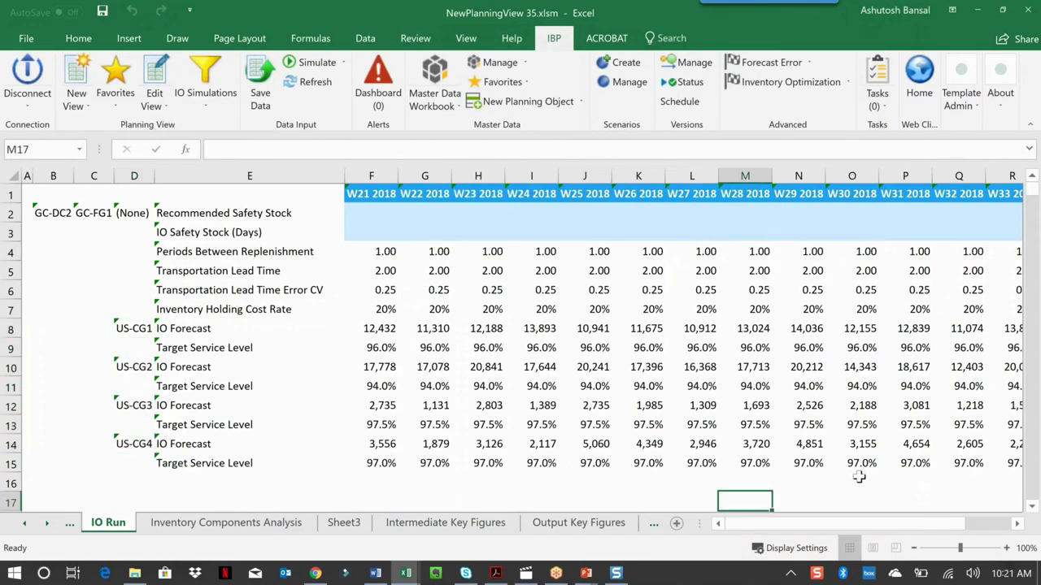
- Refresh the IO Run planning view without saving its pending changes
{"action": "left_click", "coordinate": [306, 84]}
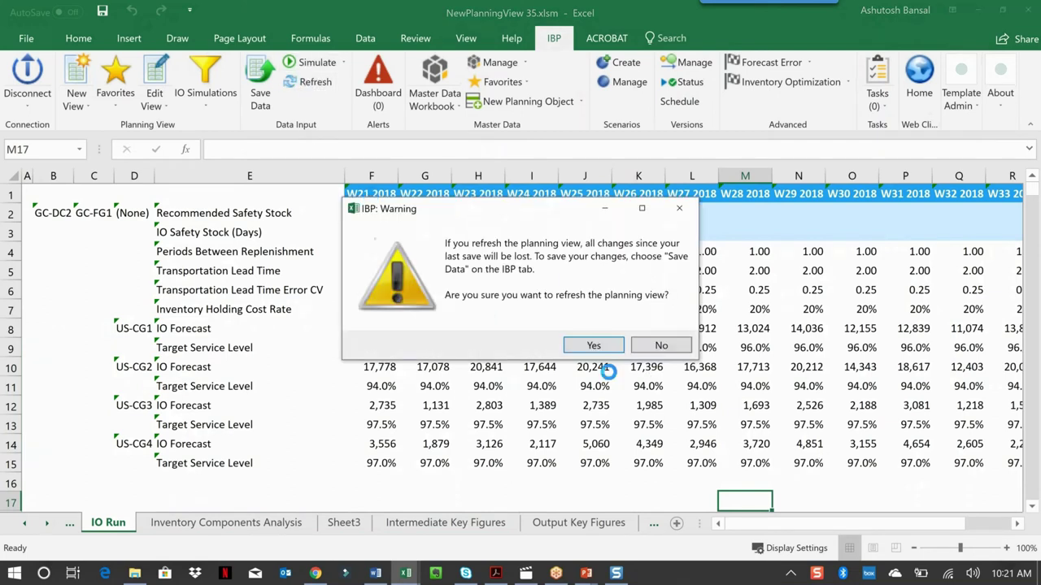
{"action": "left_click", "coordinate": [594, 345]}
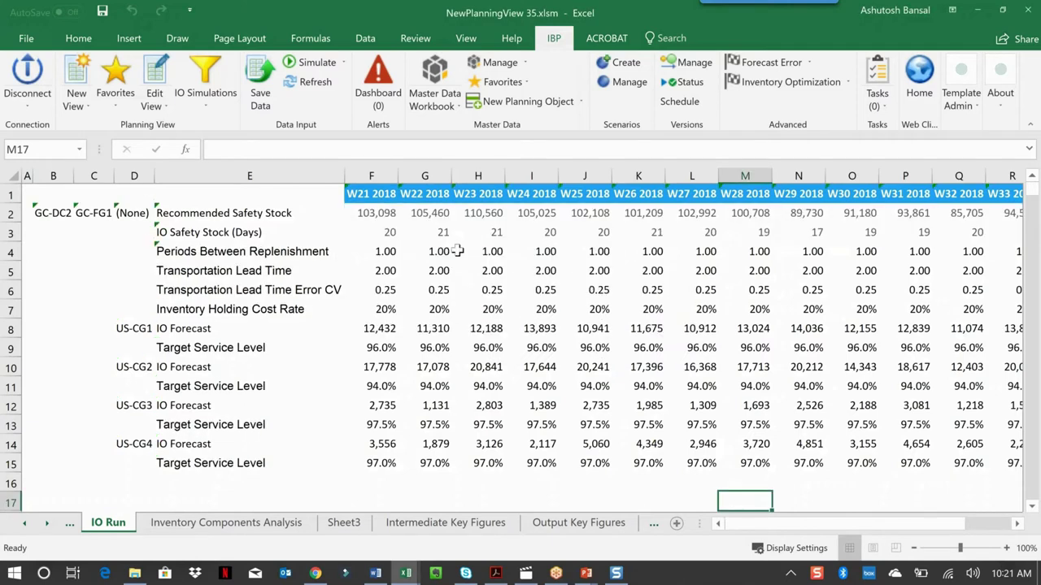
- Review Recommended Safety Stock, IO Safety Stock (Days), Transportation Lead Time and Periods Between Replenishment for GC-FG1 at GC-DC2, starting from W21 2018
{"action": "left_click", "coordinate": [365, 213]}
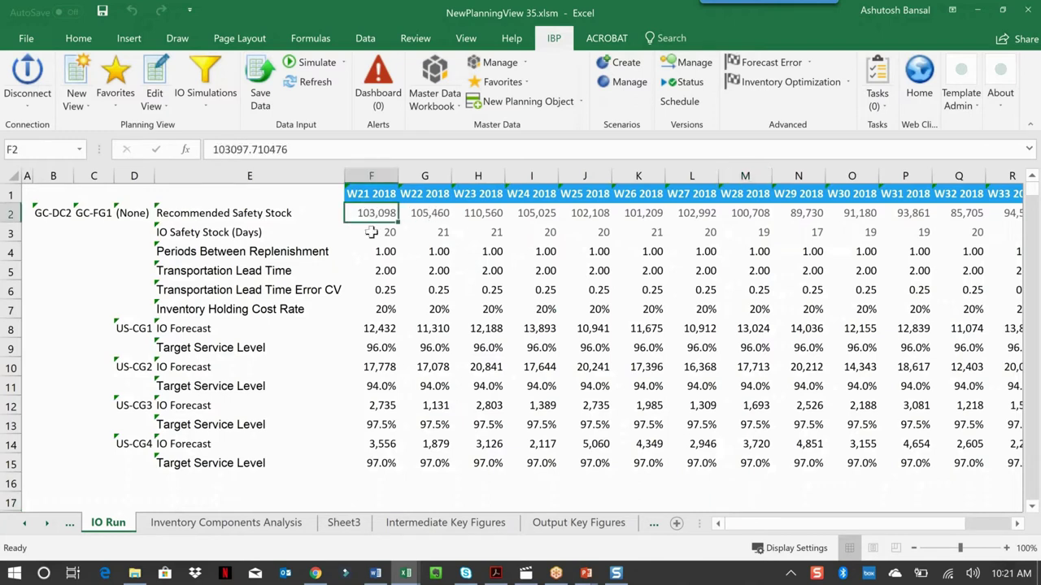
{"action": "left_click_drag", "start_coordinate": [371, 233], "coordinate": [952, 232]}
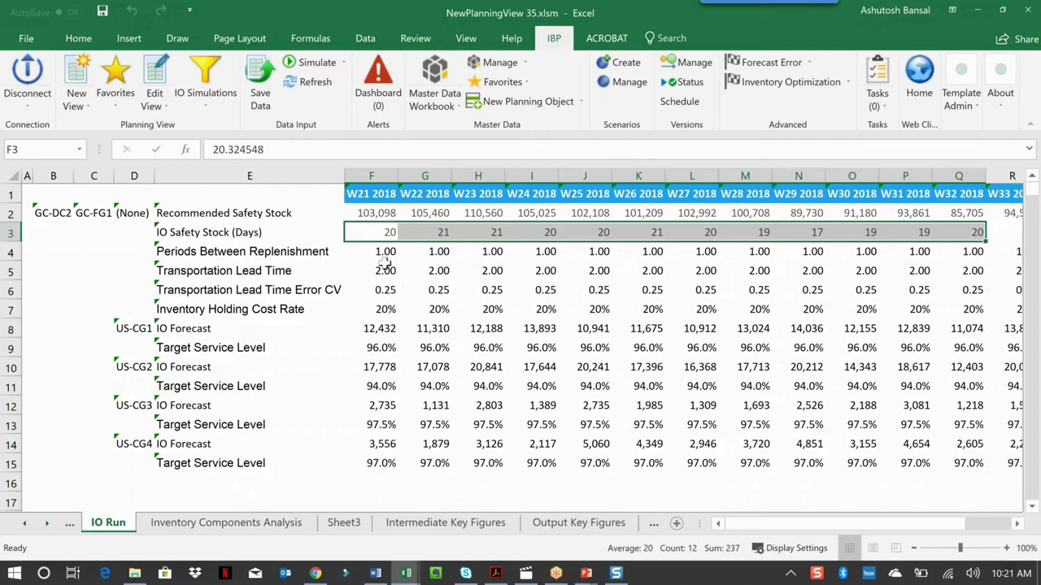
{"action": "left_click", "coordinate": [367, 215]}
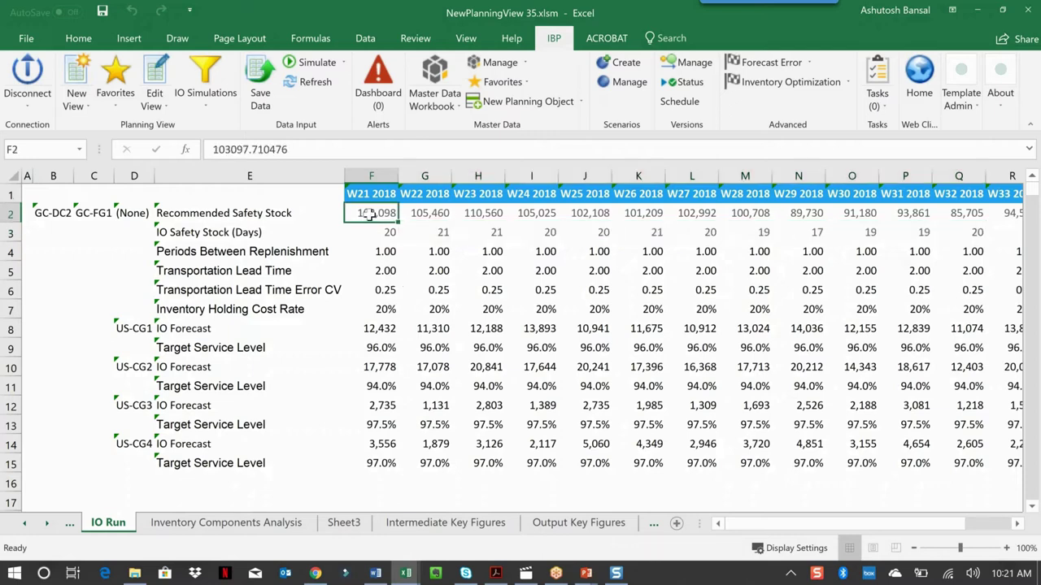
{"action": "left_click", "coordinate": [377, 271]}
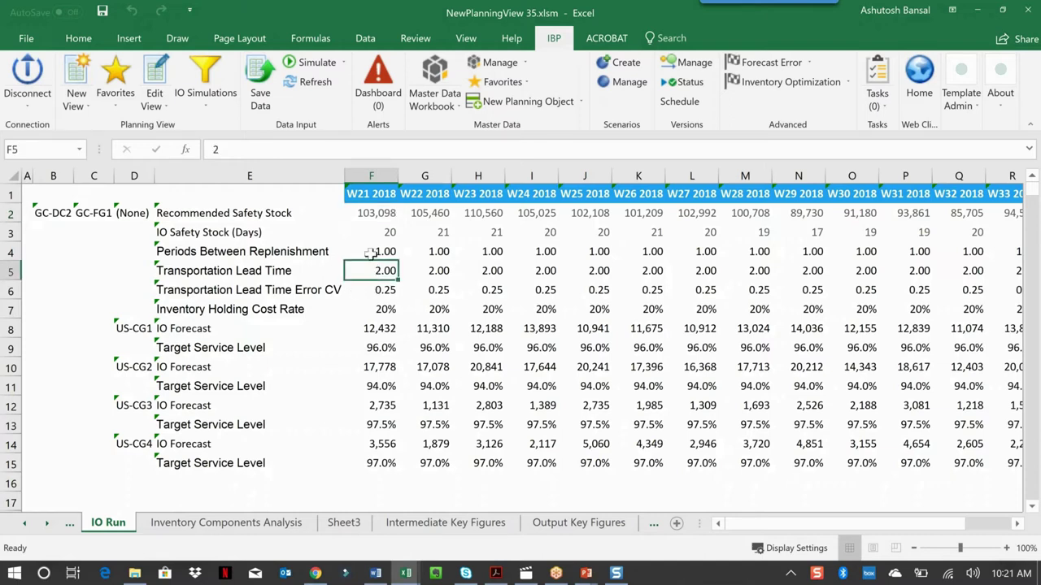
{"action": "left_click", "coordinate": [370, 253]}
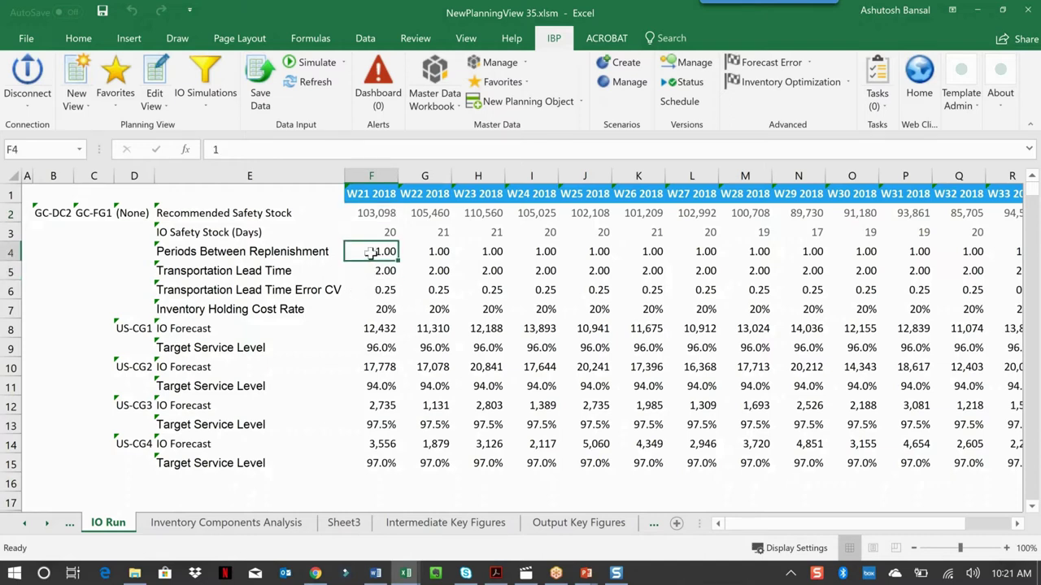
- Check the Target Service Level of US-CG1 for W21 2018 in the IO Run view
{"action": "left_click", "coordinate": [373, 348]}
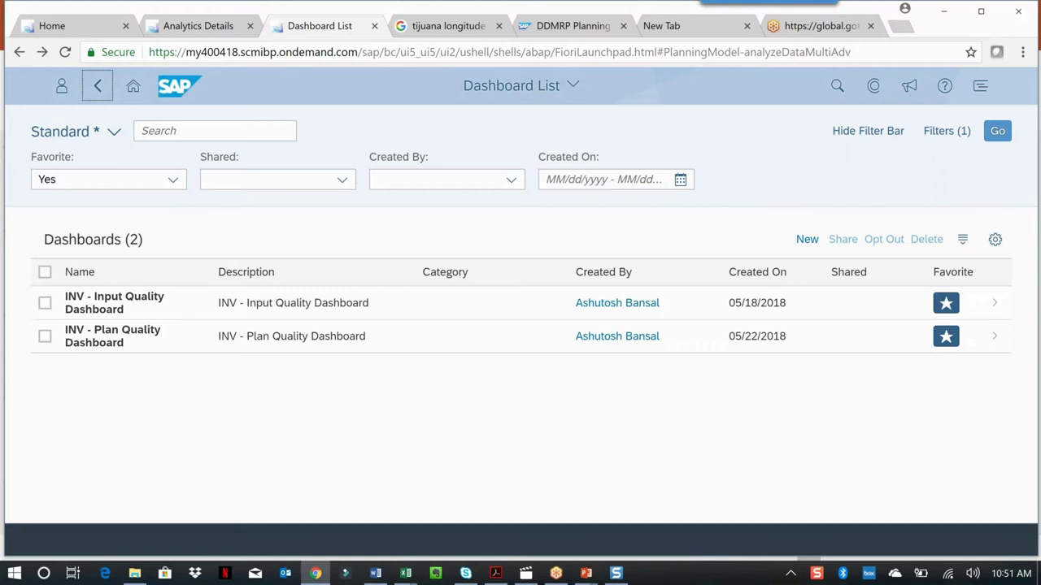
- Switch to the browser, open INV - Plan Quality Dashboard, and examine the enlarged Safety Stock Analysis and Inventory Component Analysis charts
{"action": "left_click", "coordinate": [131, 344]}
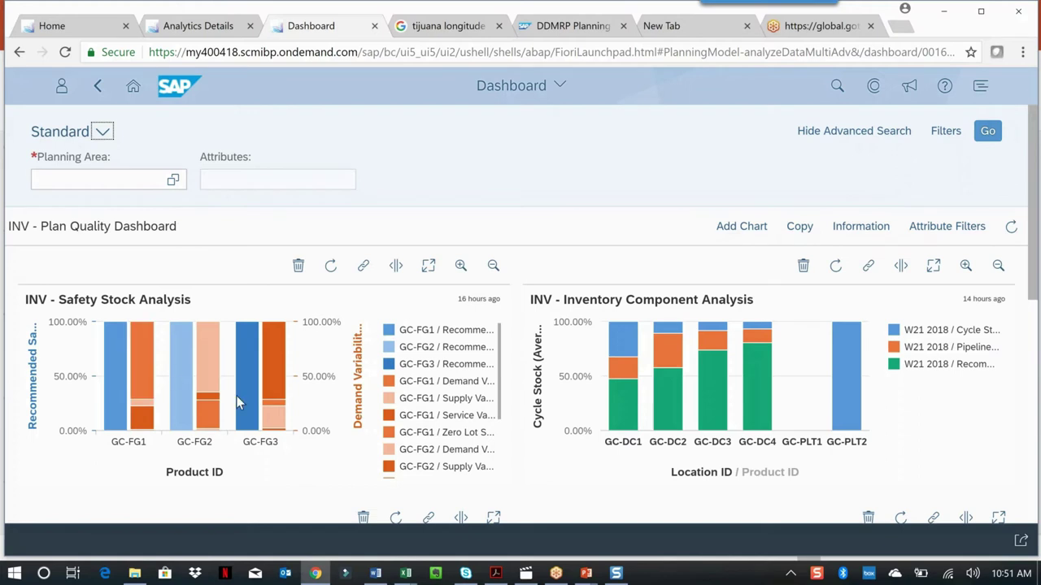
{"action": "left_click", "coordinate": [428, 266]}
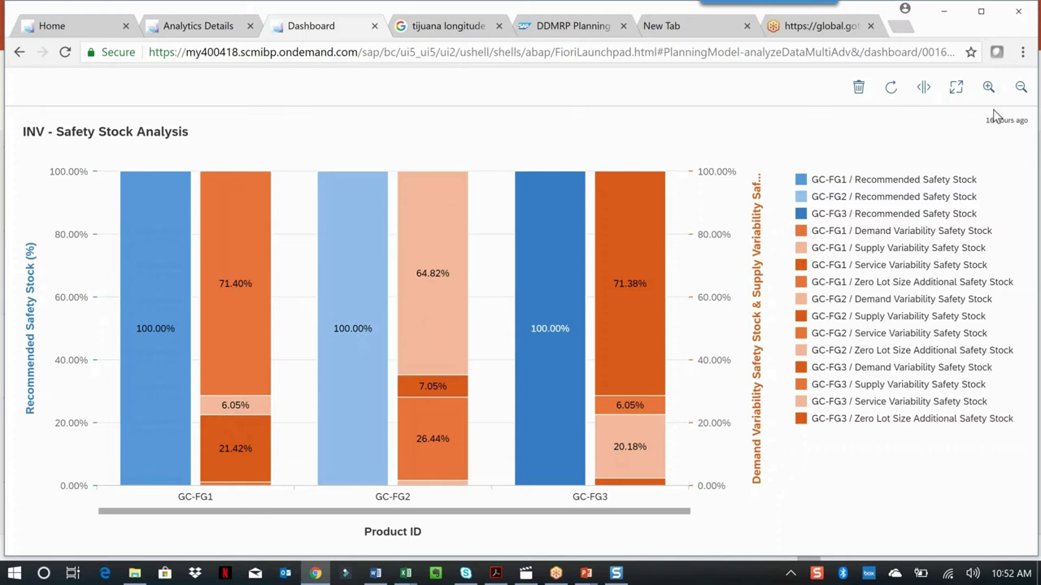
{"action": "left_click", "coordinate": [955, 91]}
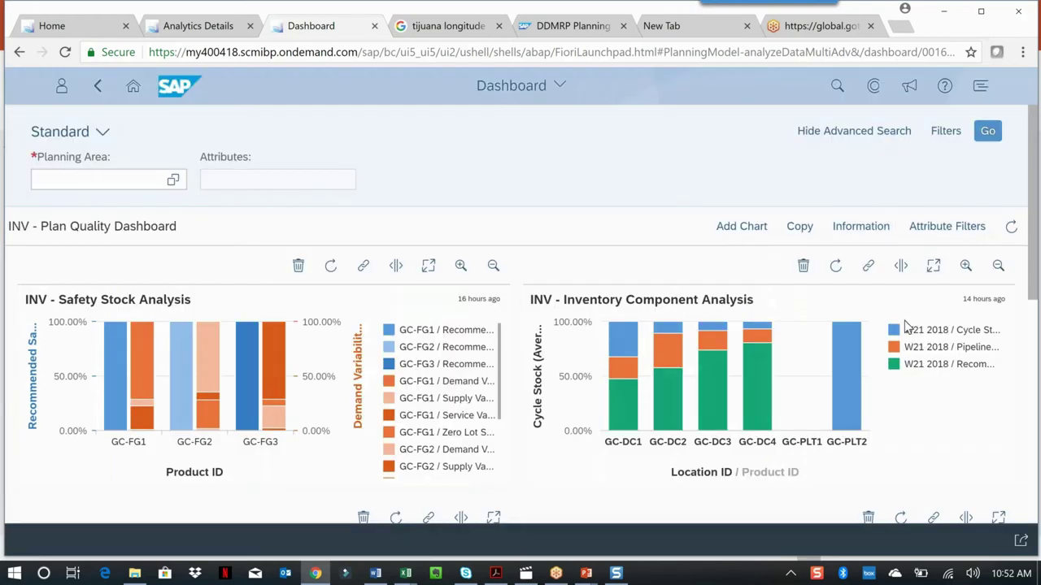
{"action": "left_click", "coordinate": [933, 266]}
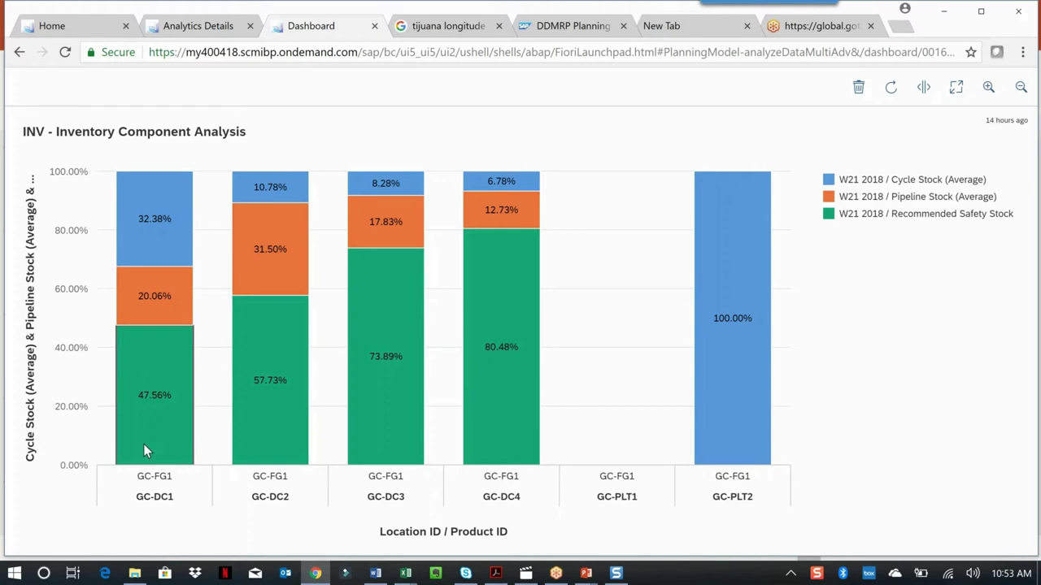
{"action": "left_click", "coordinate": [956, 89]}
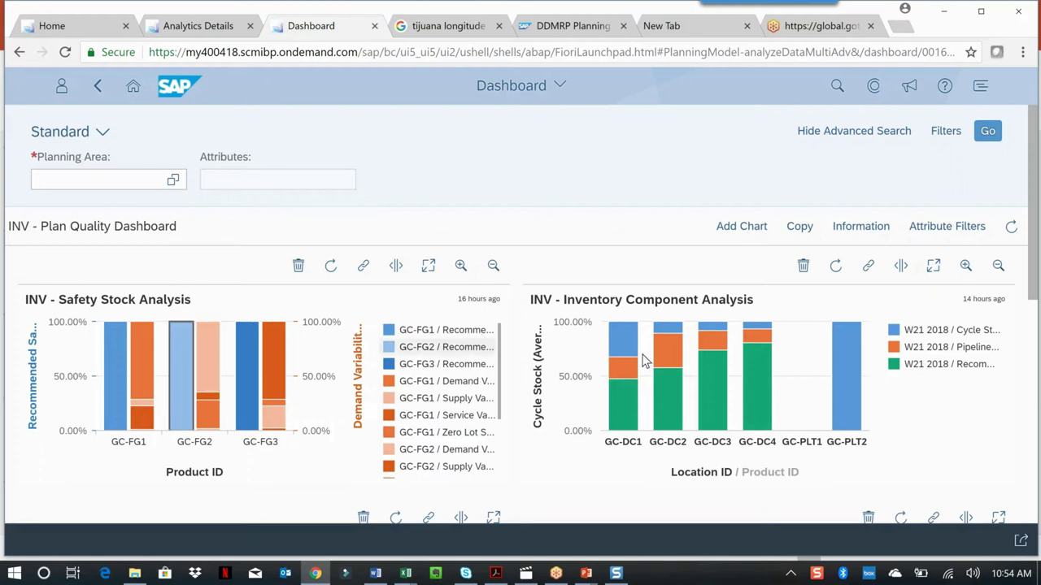
- Examine the enlarged Safety Stock Investment by Location and Safety Stock Investment by Product charts
{"action": "scroll", "coordinate": [643, 365], "scroll_direction": "down", "scroll_amount": 1}
{"action": "scroll", "coordinate": [642, 369], "scroll_direction": "down", "scroll_amount": 3}
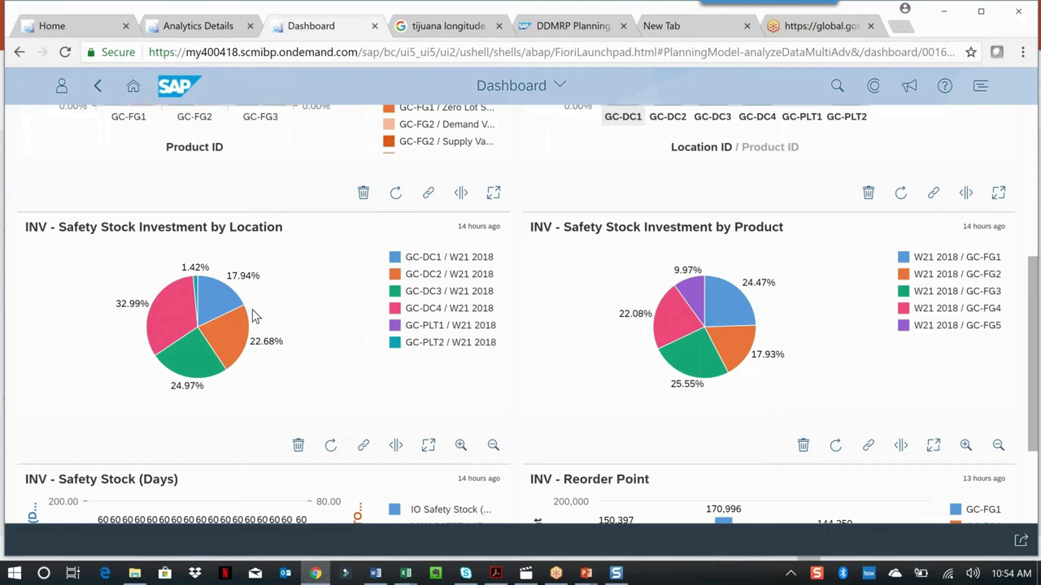
{"action": "left_click", "coordinate": [493, 193]}
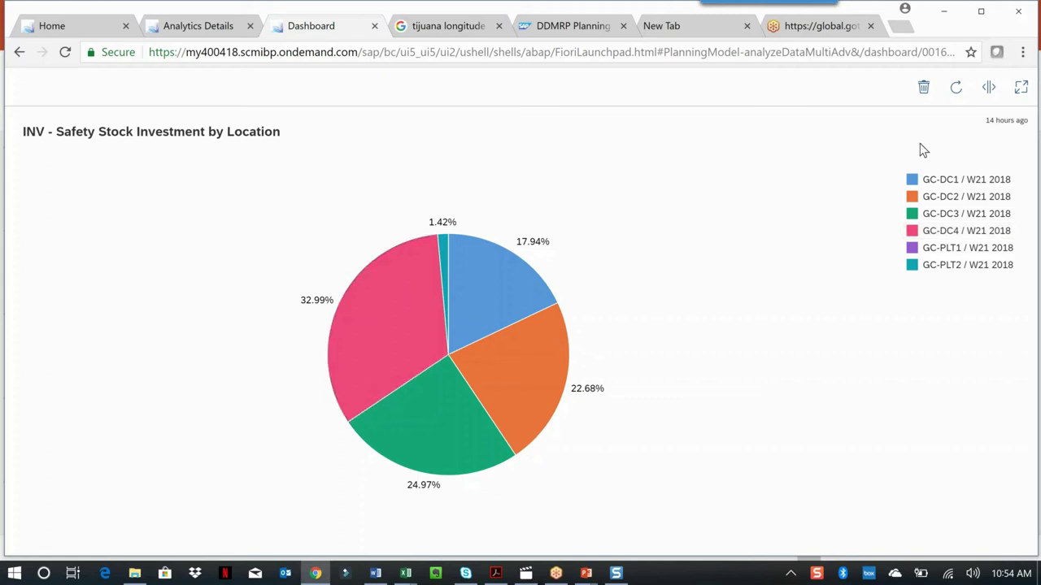
{"action": "left_click", "coordinate": [1021, 86]}
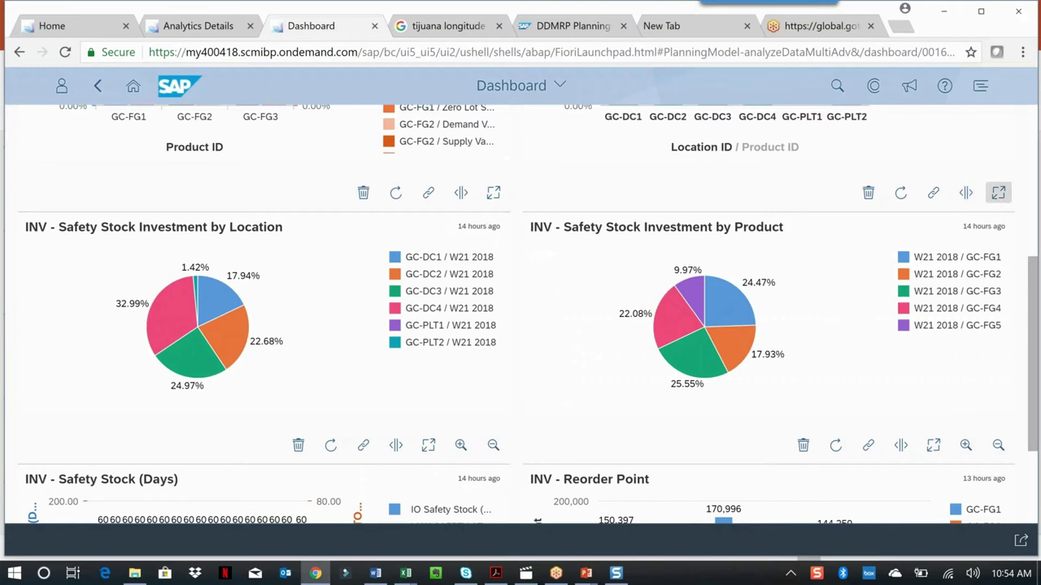
{"action": "left_click", "coordinate": [999, 195]}
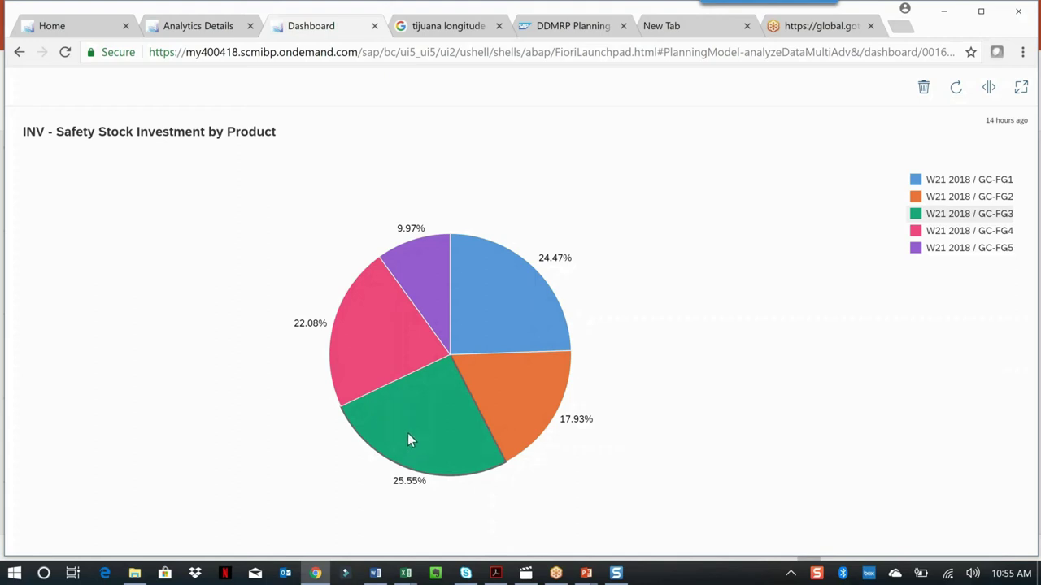
{"action": "left_click", "coordinate": [1021, 87]}
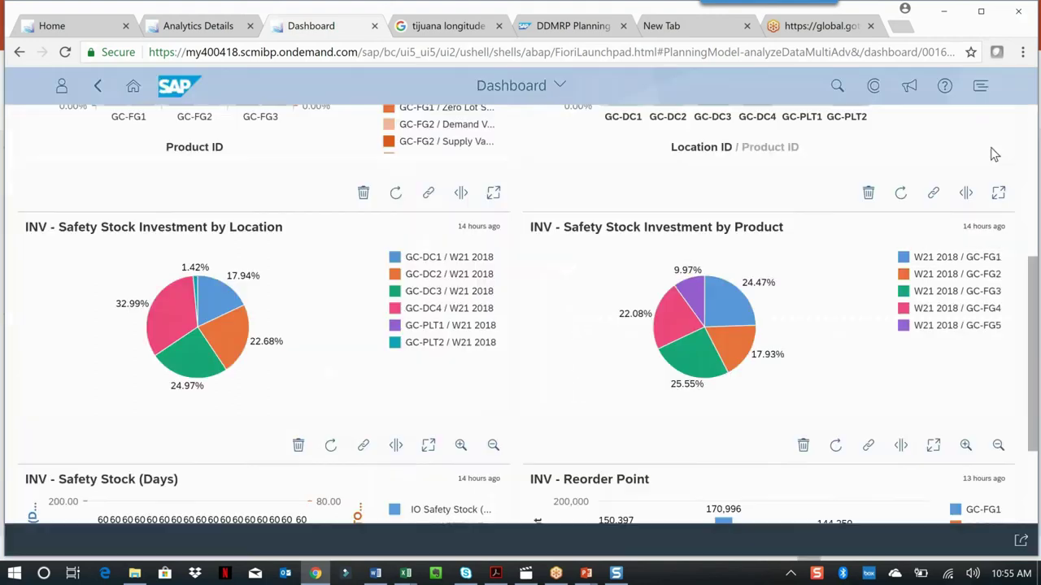
- View the Safety Stock (Days) and Reorder Point charts, and switch to PowerPoint to present the Safety Stock Days slide
{"action": "scroll", "coordinate": [867, 349], "scroll_direction": "down", "scroll_amount": 3}
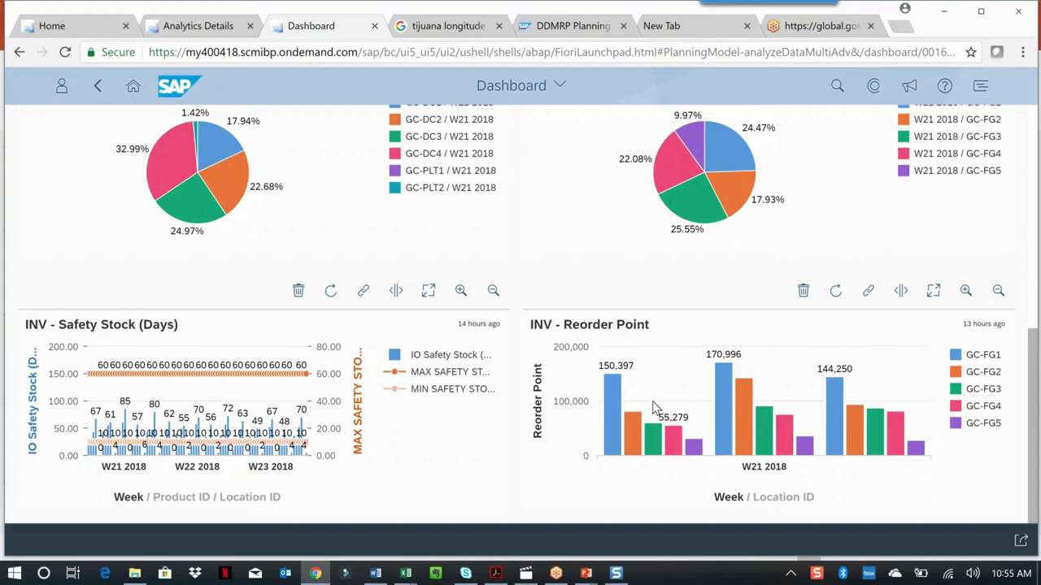
{"action": "key", "text": "alt+Tab"}
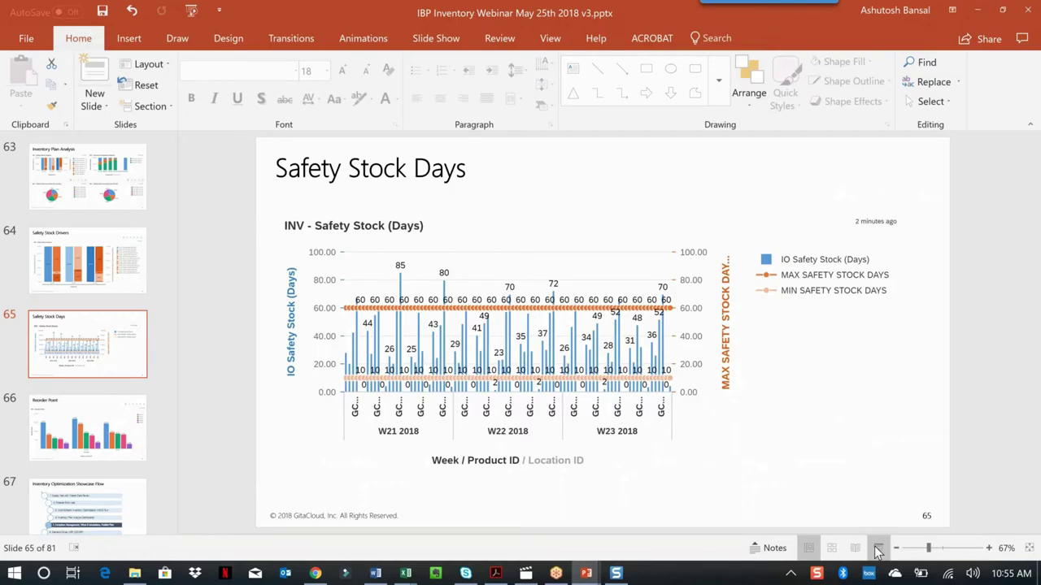
{"action": "left_click", "coordinate": [883, 549]}
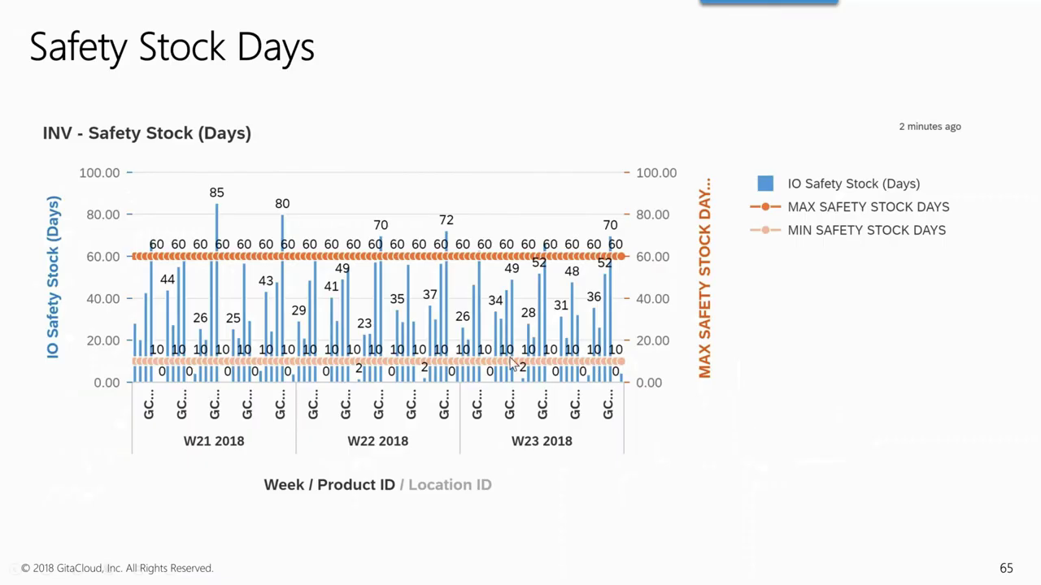
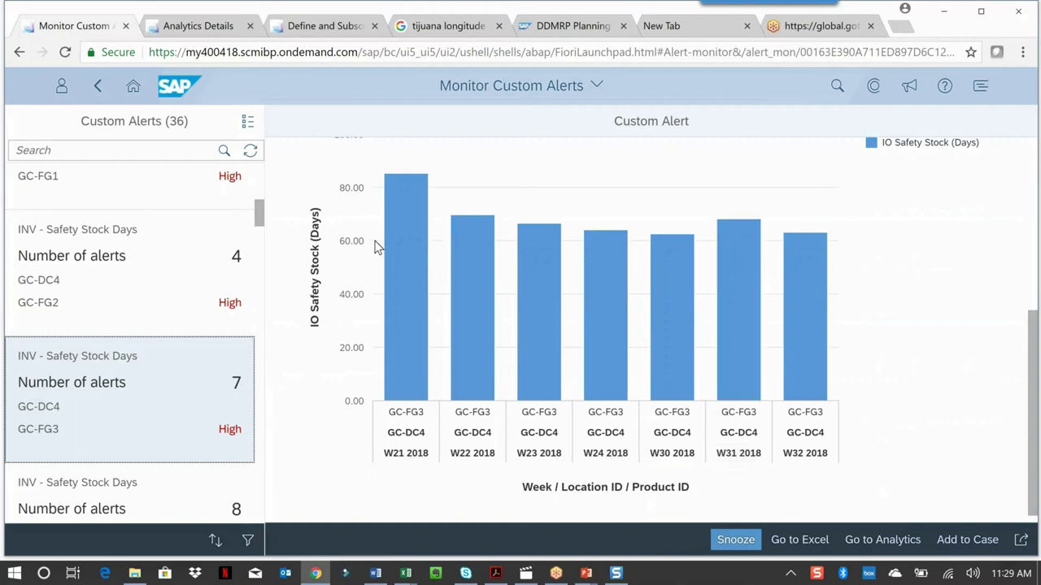
- Inspect the W21 2018 IO Safety Stock (Days) for GC-FG3 at GC-DC4 in the custom alert and go to Excel from it
{"action": "left_click", "coordinate": [390, 190]}
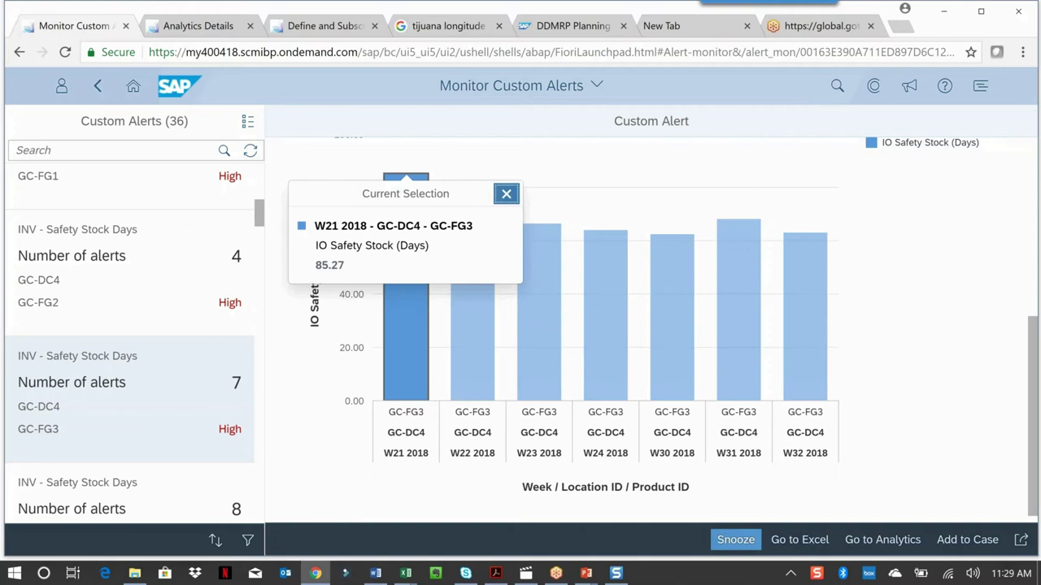
{"action": "left_click", "coordinate": [506, 194]}
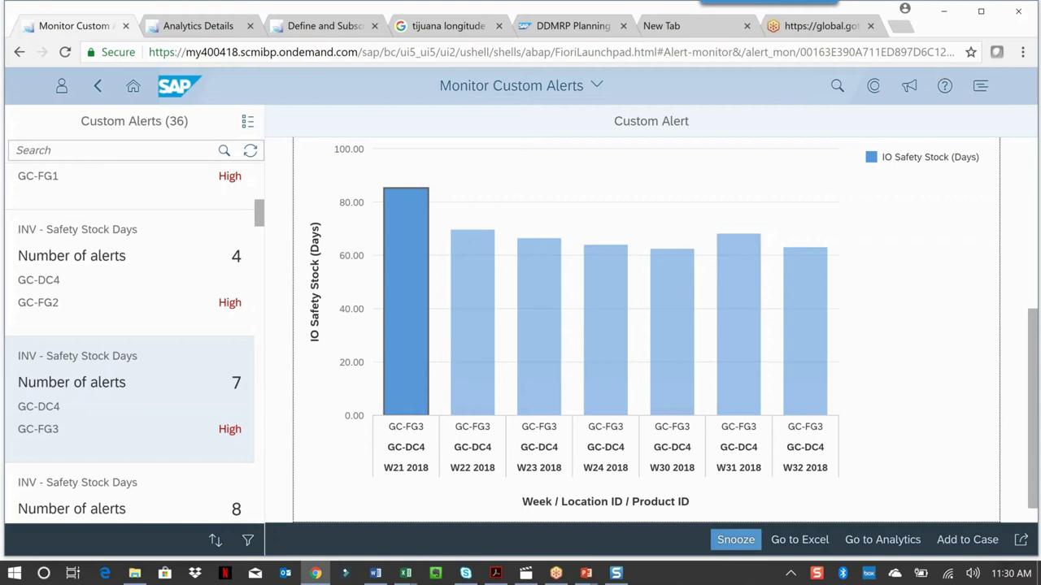
{"action": "left_click", "coordinate": [830, 531]}
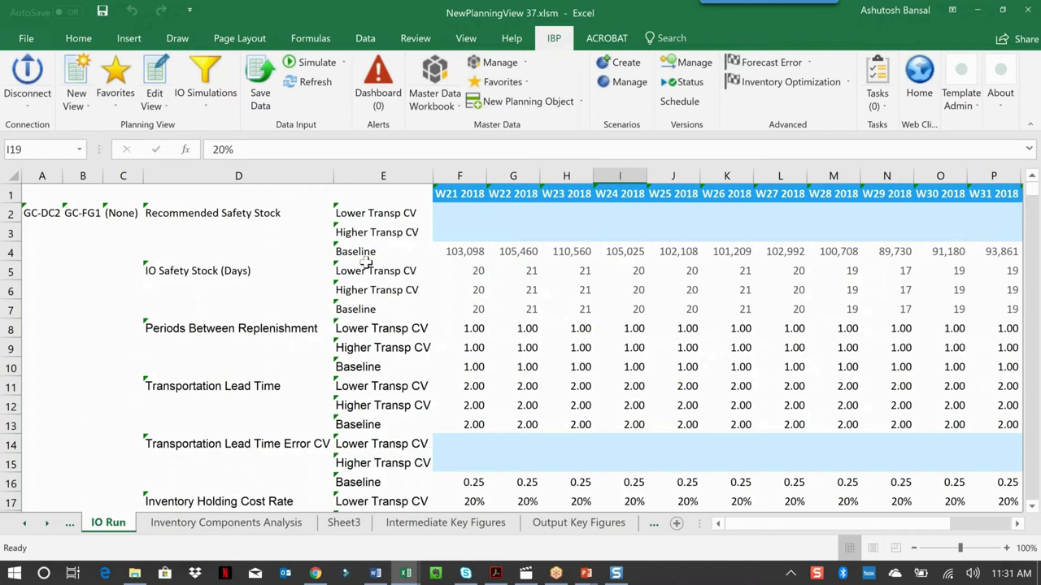
- Compare the Lower Transp CV, Higher Transp CV and Baseline scenario rows for Recommended Safety Stock and Transportation Lead Time Error CV
{"action": "left_click", "coordinate": [377, 216]}
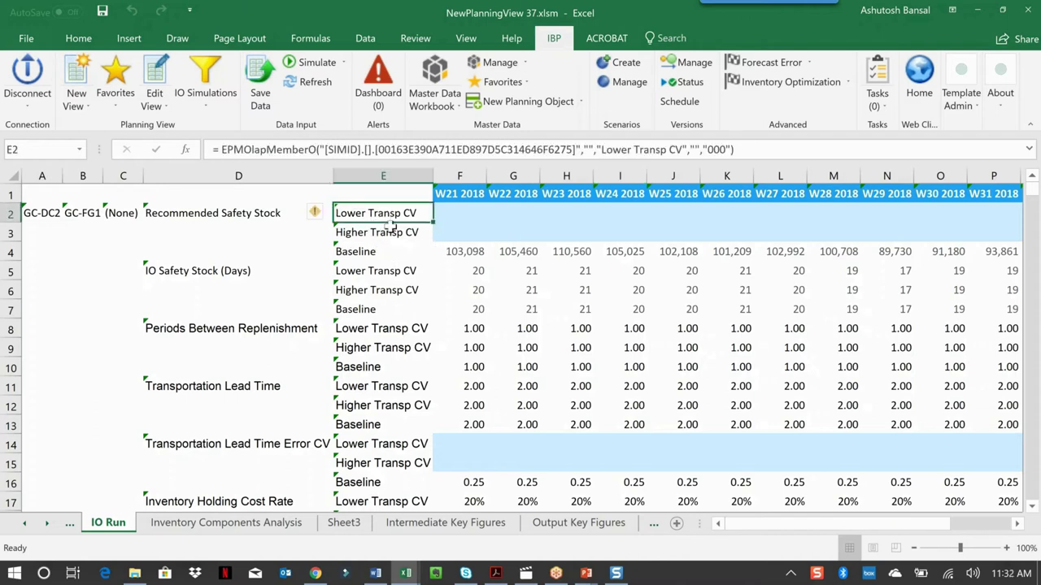
{"action": "left_click", "coordinate": [389, 232]}
{"action": "left_click", "coordinate": [379, 257]}
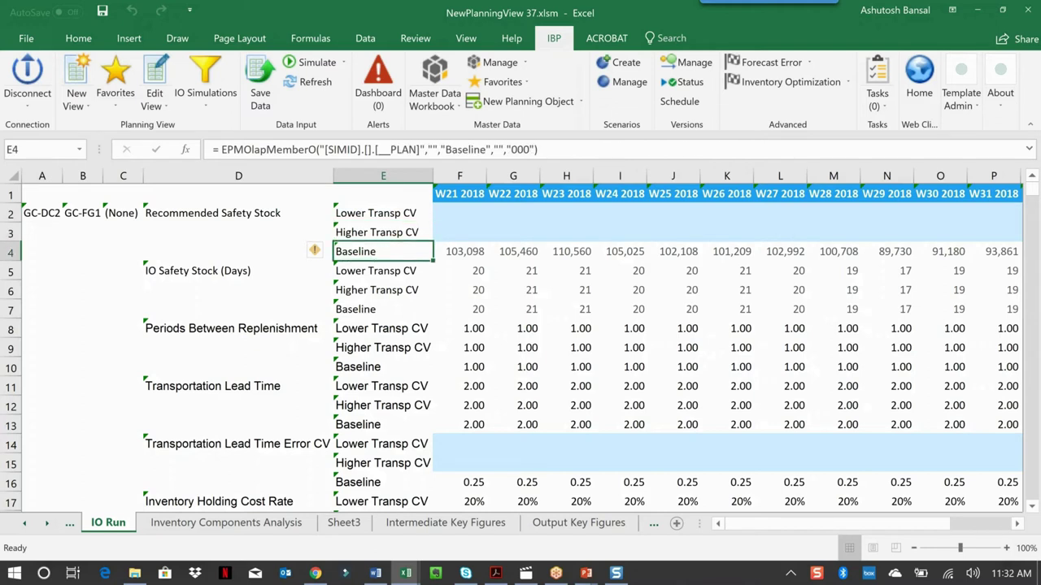
{"action": "left_click_drag", "start_coordinate": [444, 212], "coordinate": [444, 229]}
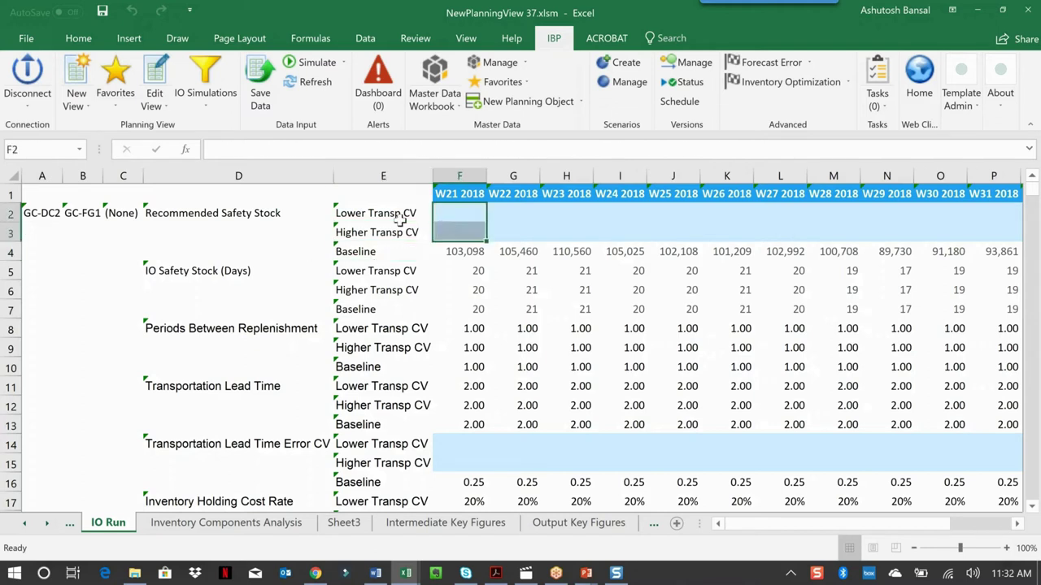
{"action": "left_click", "coordinate": [368, 234]}
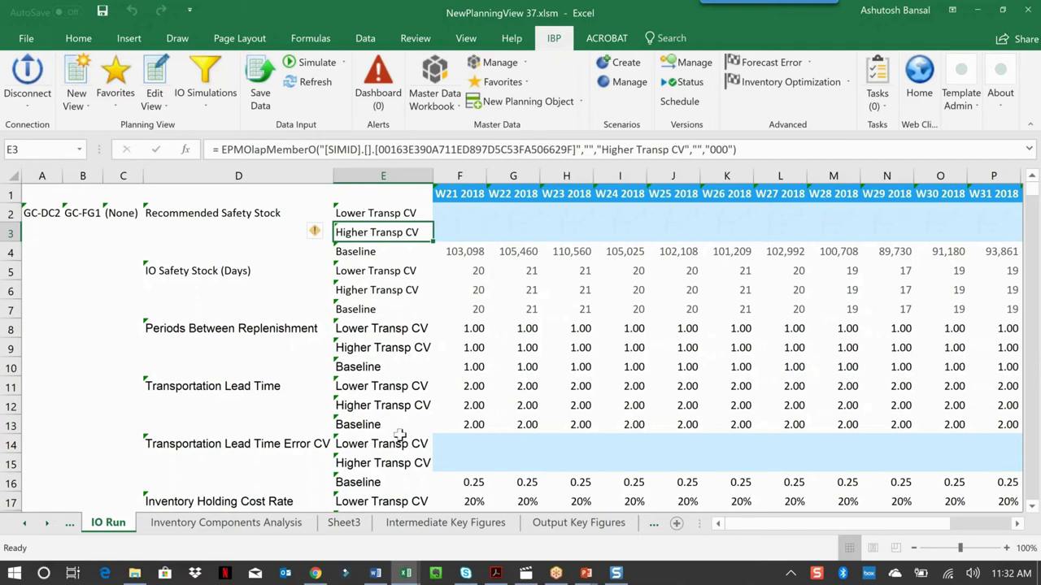
{"action": "left_click", "coordinate": [470, 483]}
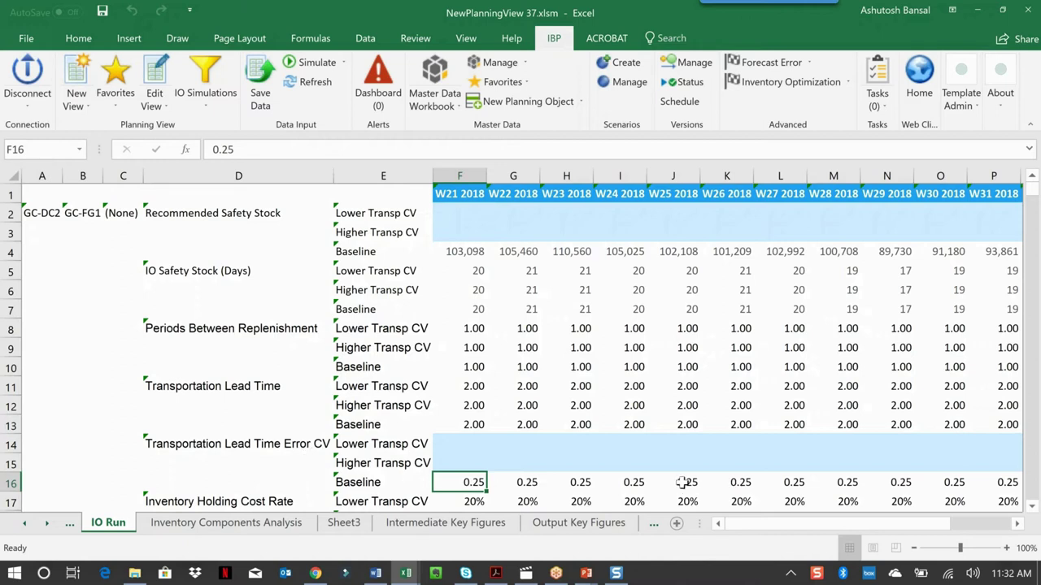
- Set the W21 2018 Transportation Lead Time Error CV to 0.1 for Lower Transp CV and 0.9 for Higher Transp CV
{"action": "left_click", "coordinate": [448, 442]}
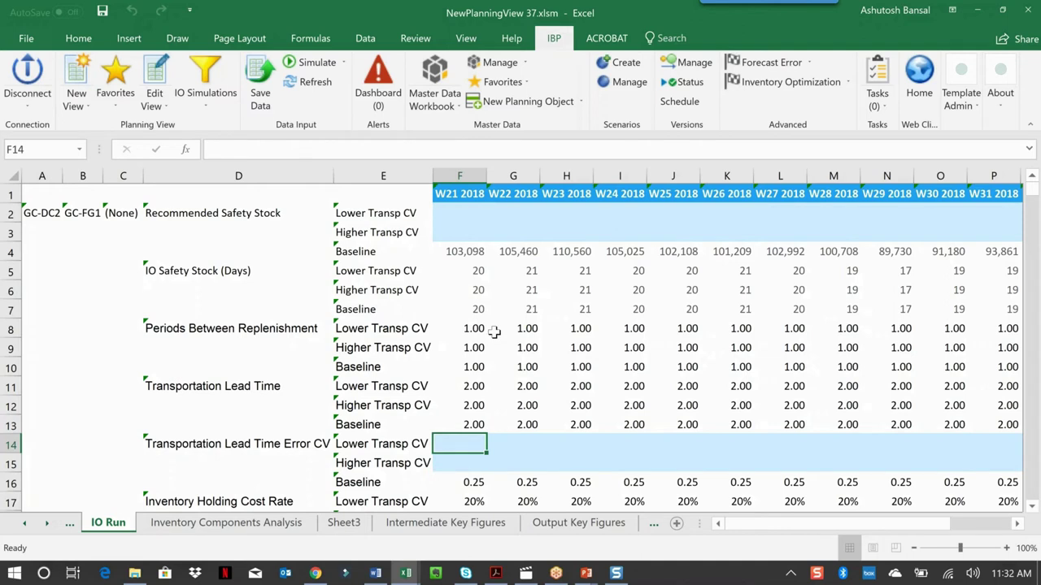
{"action": "type", "text": ".1"}
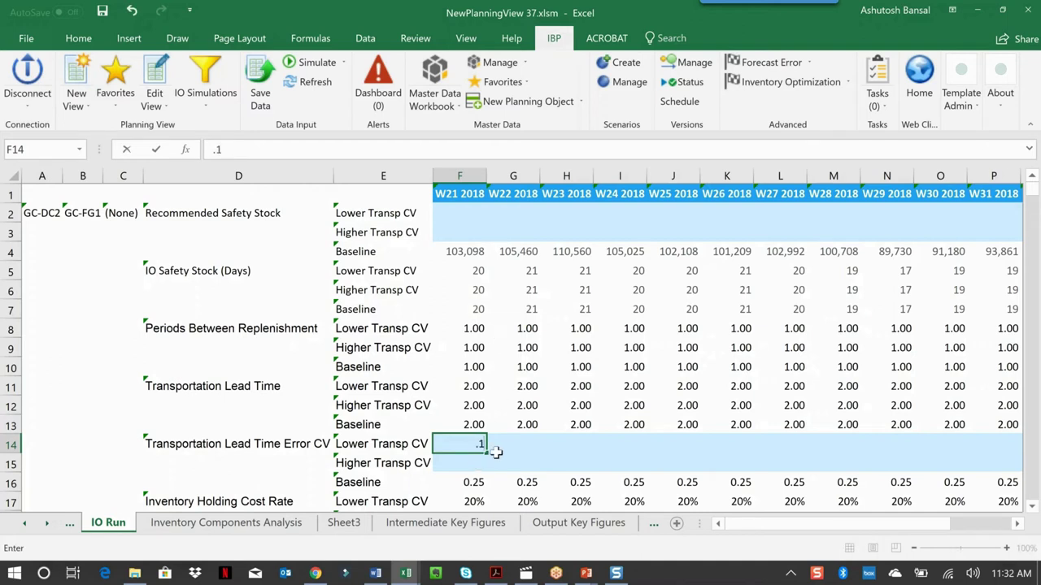
{"action": "key", "text": "Tab"}
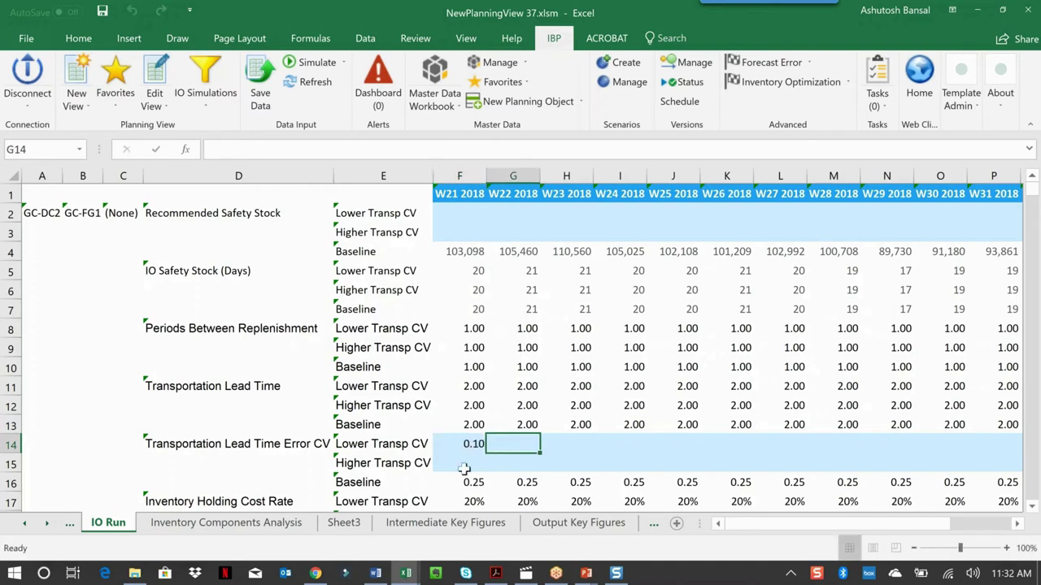
{"action": "left_click", "coordinate": [464, 464]}
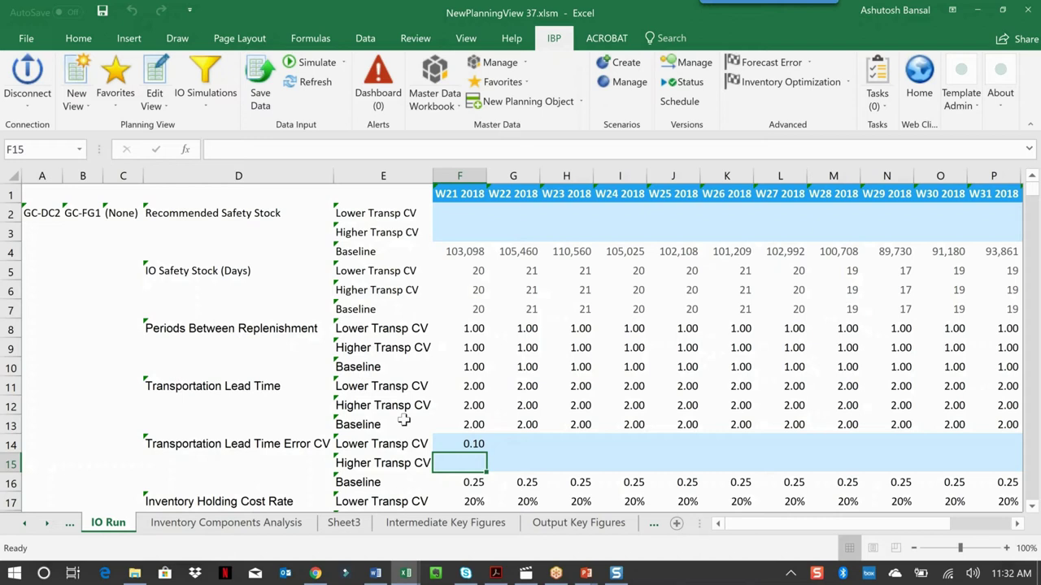
{"action": "type", "text": "."}
{"action": "type", "text": "4"}
{"action": "left_click", "coordinate": [618, 446]}
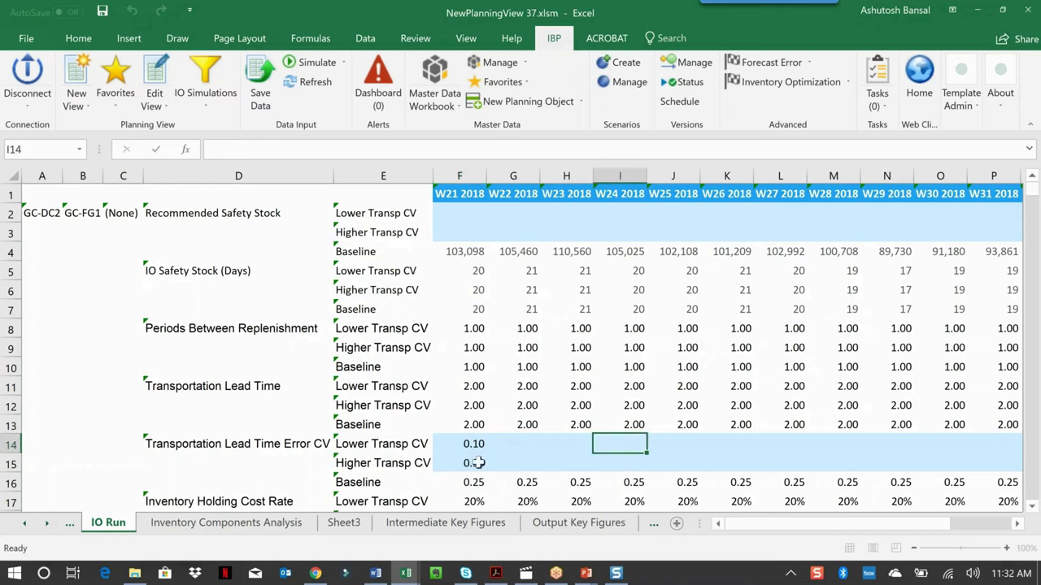
- Fill both Transportation Lead Time Error CV scenario values across through W33 2018 and save the data to IBP
{"action": "left_click_drag", "start_coordinate": [469, 444], "coordinate": [925, 460]}
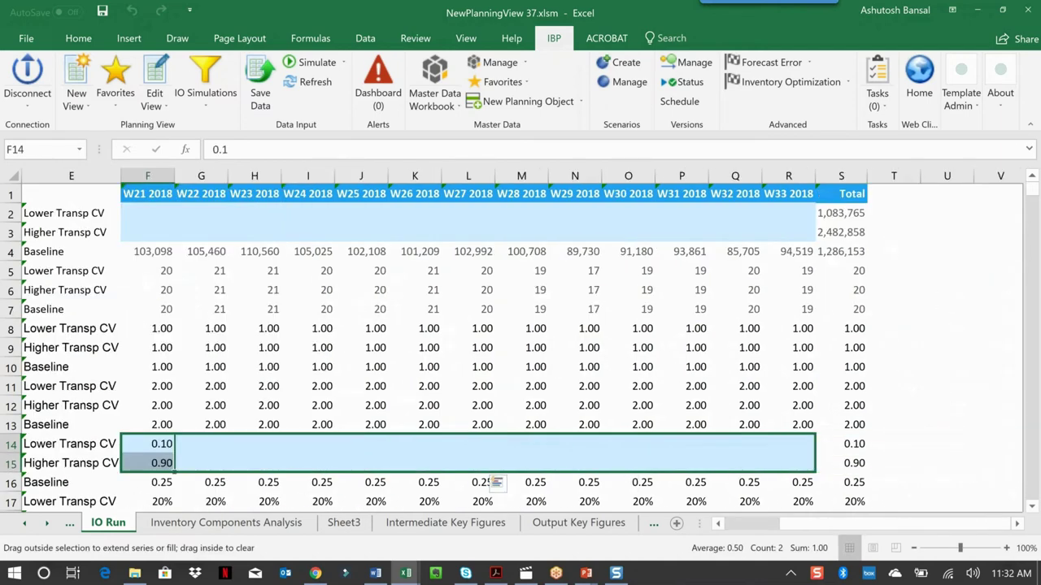
{"action": "left_click_drag", "start_coordinate": [789, 462], "coordinate": [788, 462]}
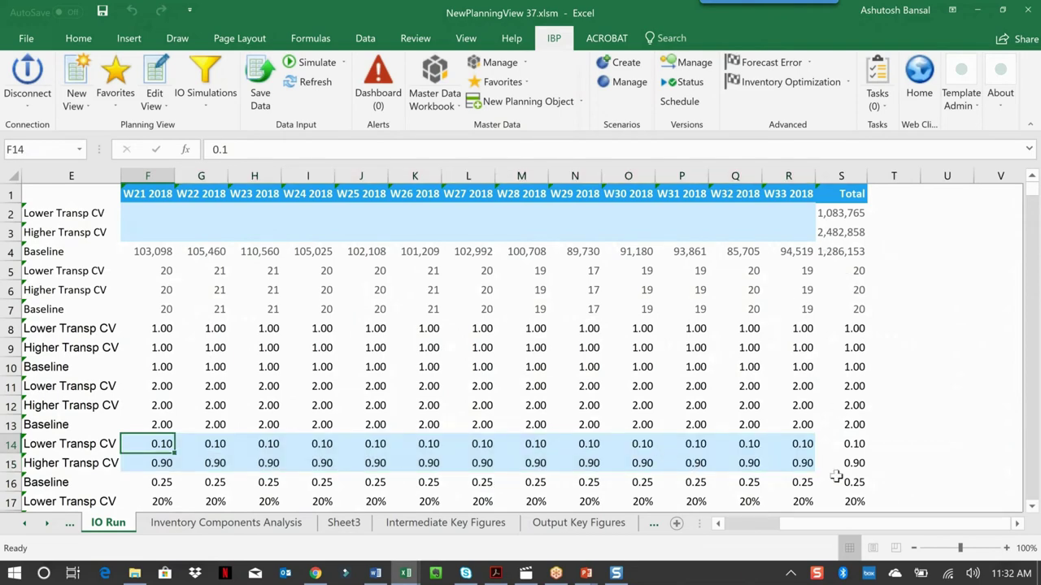
{"action": "left_click", "coordinate": [662, 463]}
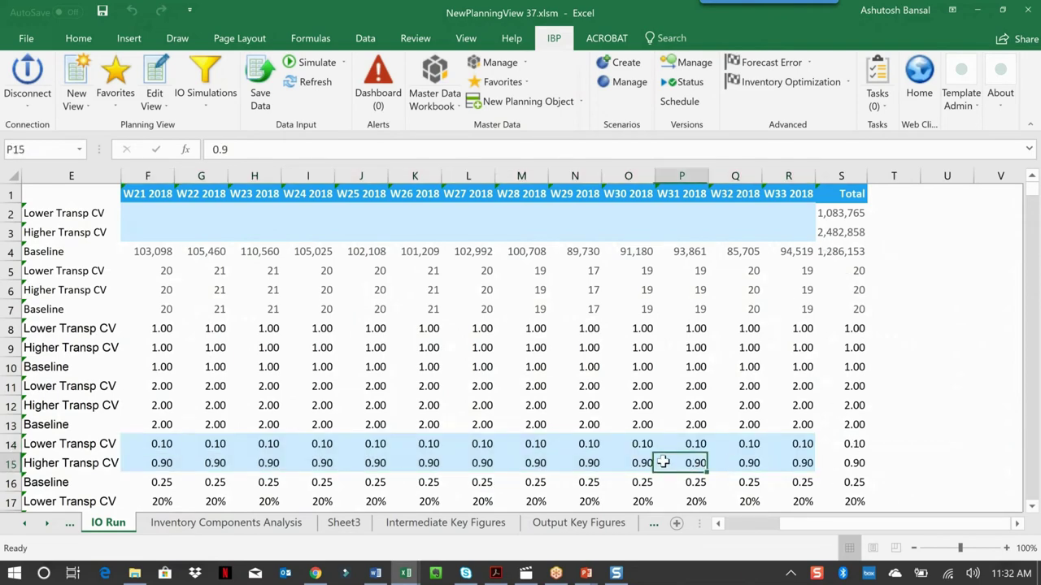
{"action": "left_click", "coordinate": [742, 525]}
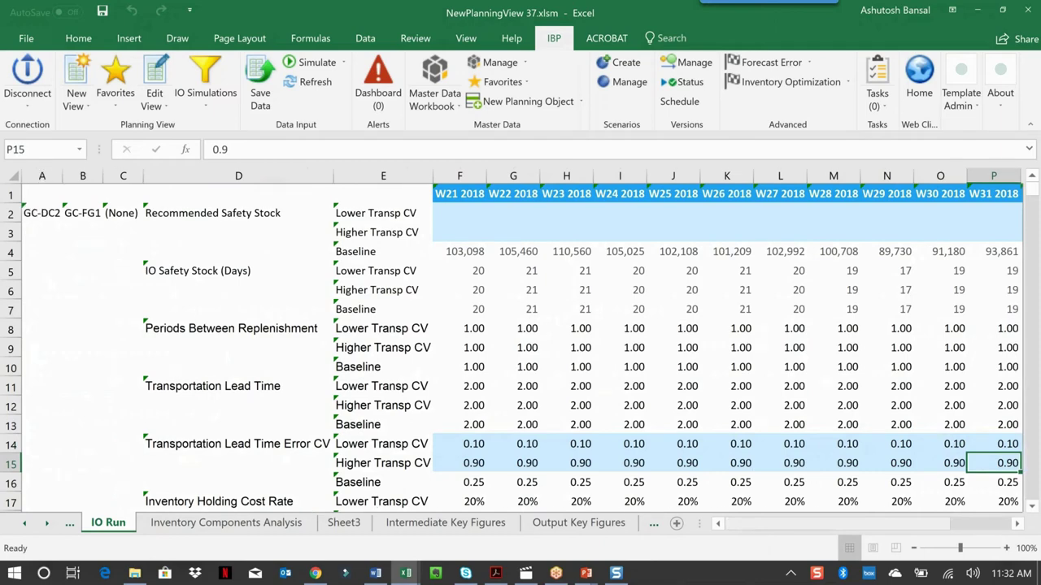
{"action": "left_click", "coordinate": [258, 104]}
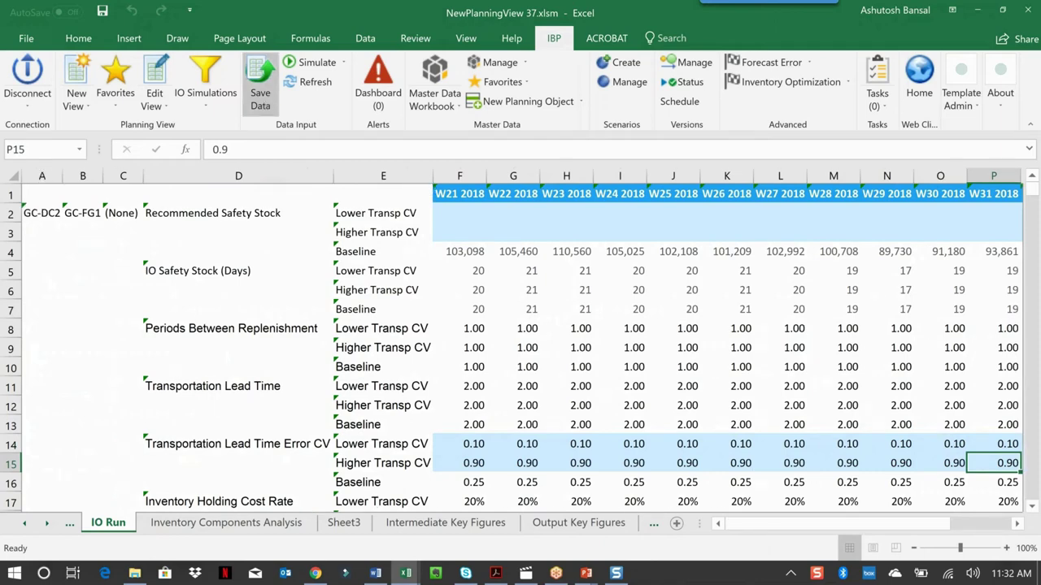
{"action": "left_click", "coordinate": [592, 391]}
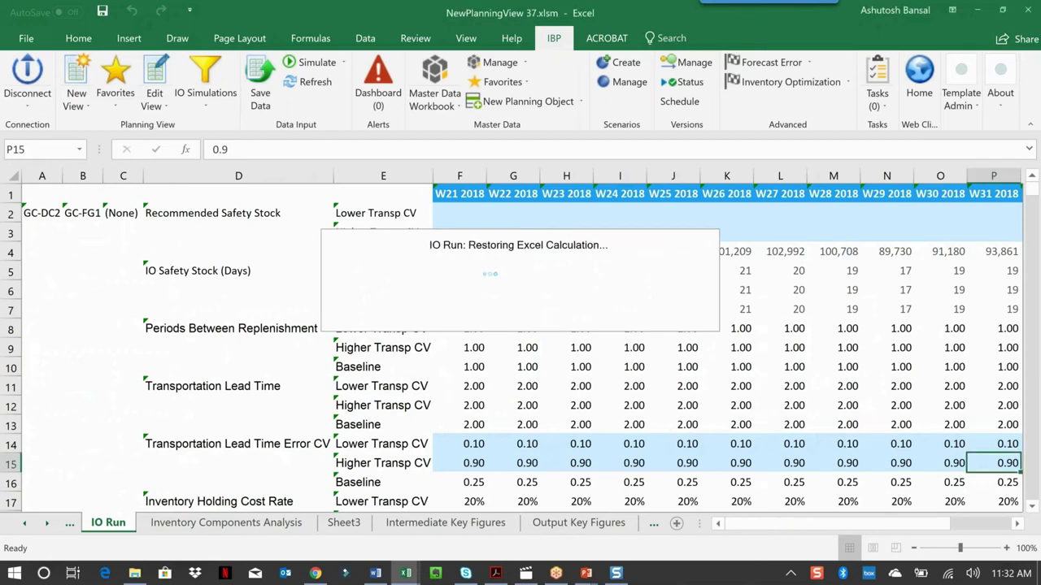
- Run Global (multi-stage) inventory optimization for the Baseline, Higher Transp CV and Lower Transp CV scenarios on the Base Version
{"action": "left_click", "coordinate": [850, 82]}
{"action": "left_click", "coordinate": [796, 102]}
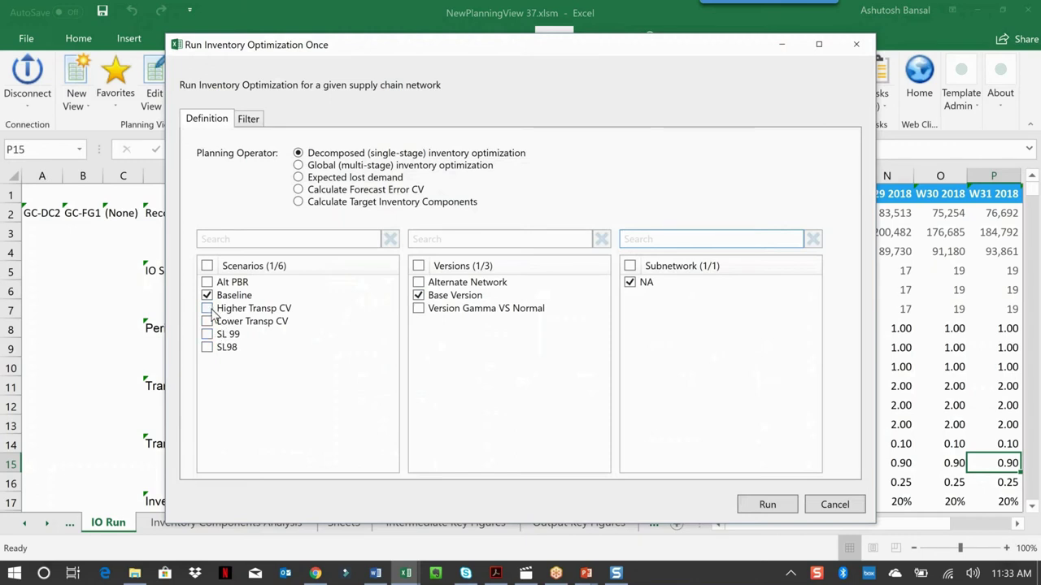
{"action": "left_click", "coordinate": [207, 309]}
{"action": "left_click", "coordinate": [207, 321]}
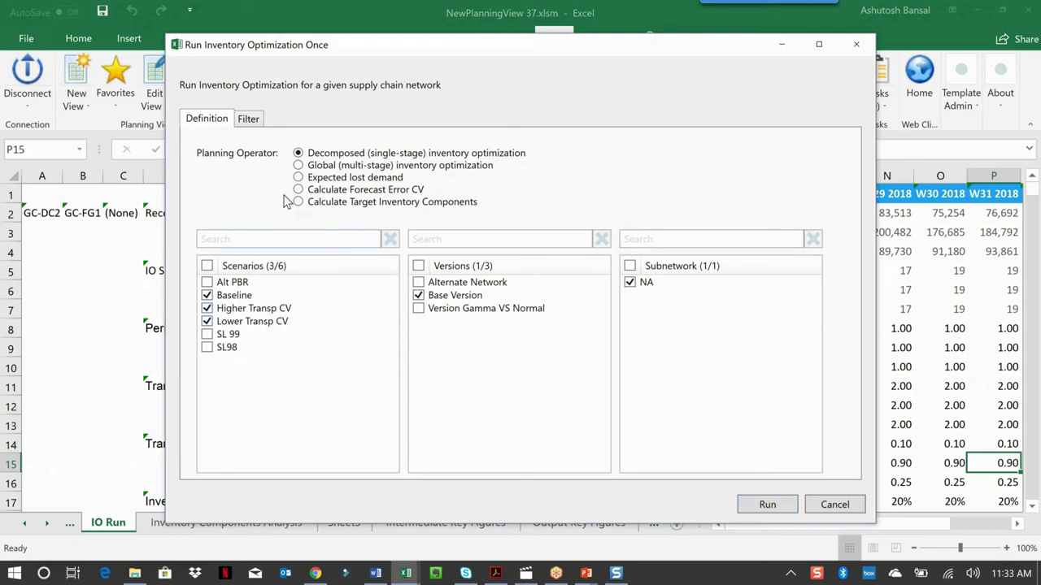
{"action": "left_click", "coordinate": [298, 166]}
{"action": "left_click", "coordinate": [761, 504]}
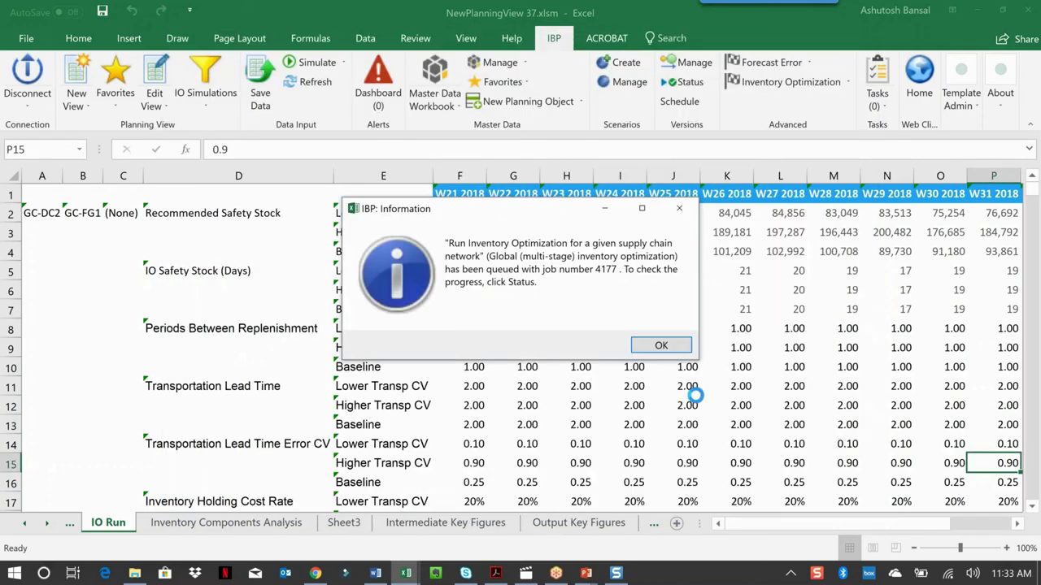
{"action": "left_click", "coordinate": [662, 344]}
- Check the status of the latest global inventory optimization job
{"action": "left_click", "coordinate": [849, 85]}
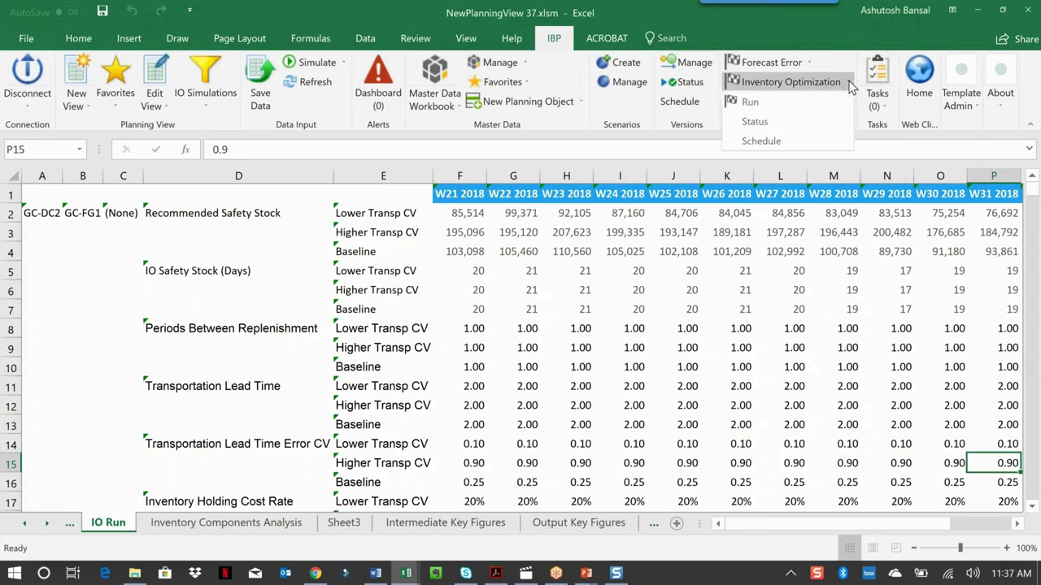
{"action": "left_click", "coordinate": [756, 120]}
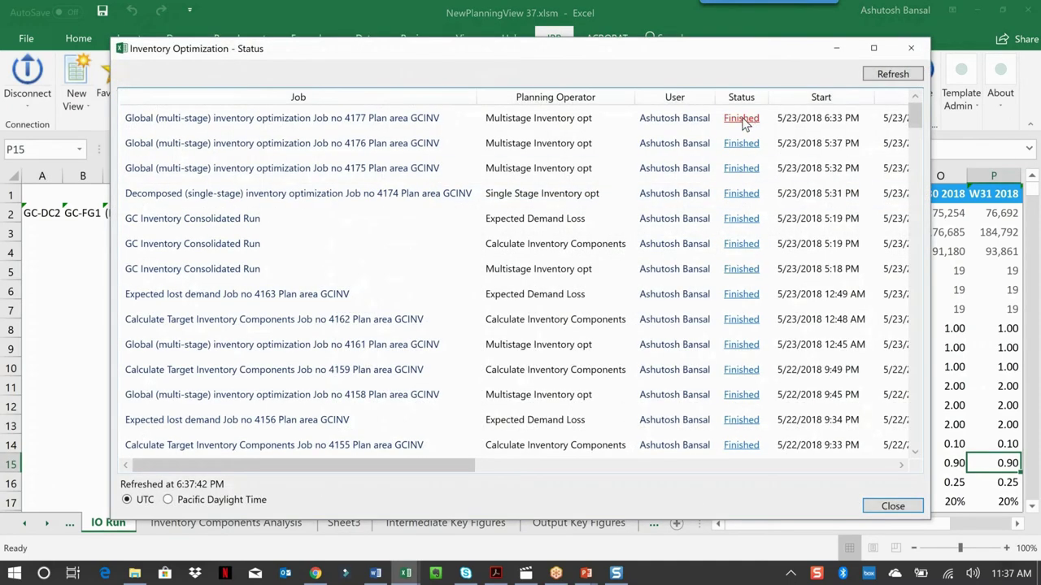
{"action": "left_click", "coordinate": [911, 54]}
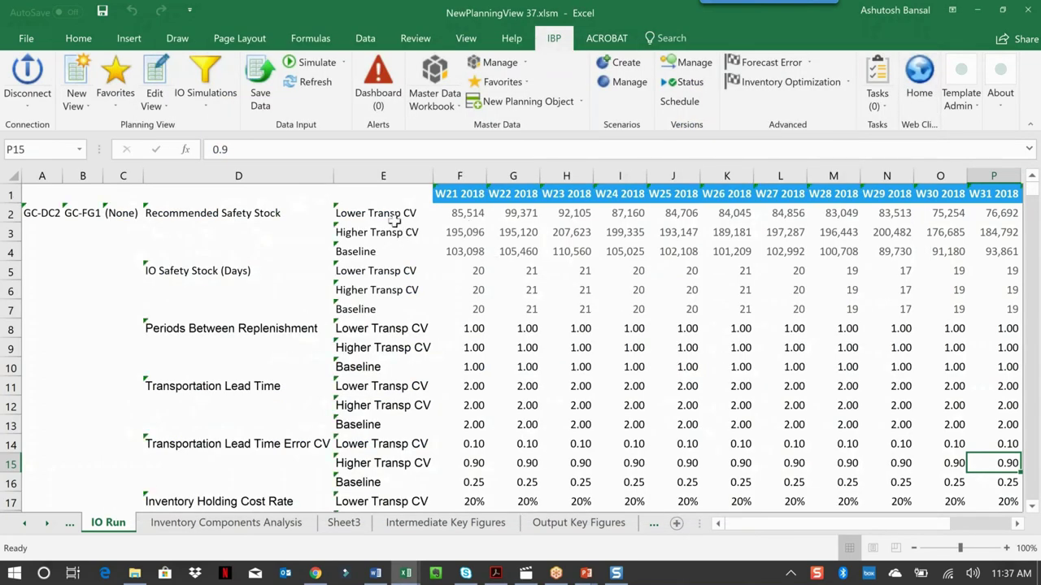
- Compare the Recommended Safety Stock of the three scenarios in W21 and W22 2018 against their Transportation Lead Time Error CV
{"action": "left_click", "coordinate": [457, 213]}
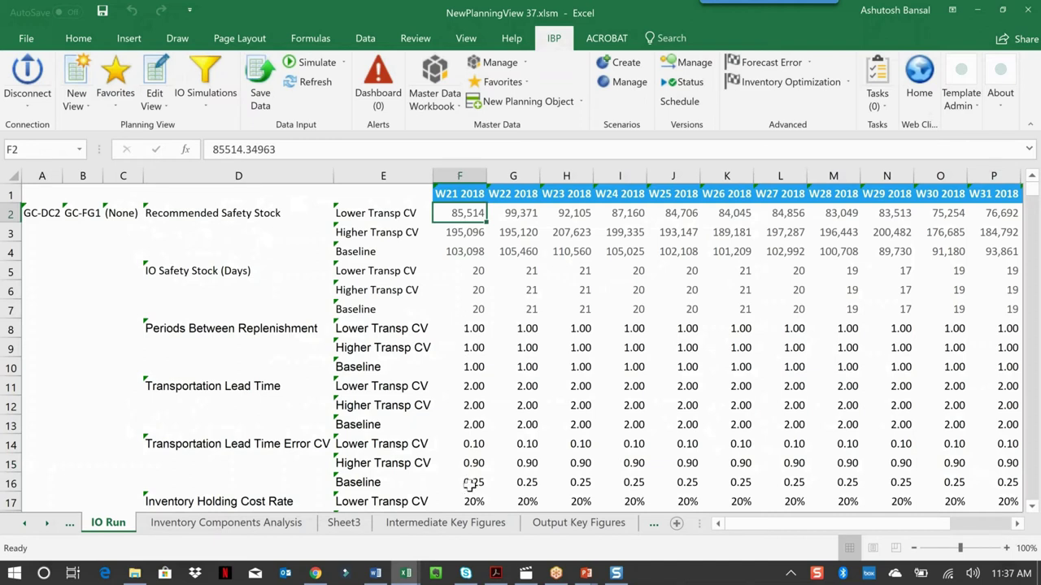
{"action": "left_click", "coordinate": [468, 250]}
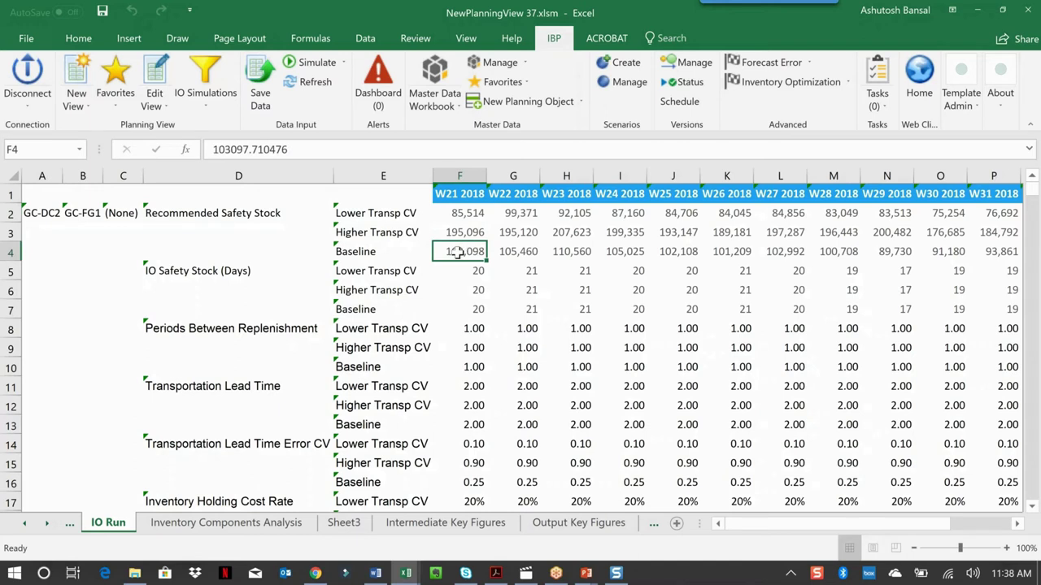
{"action": "left_click", "coordinate": [503, 251]}
{"action": "left_click_drag", "start_coordinate": [473, 211], "coordinate": [512, 214]}
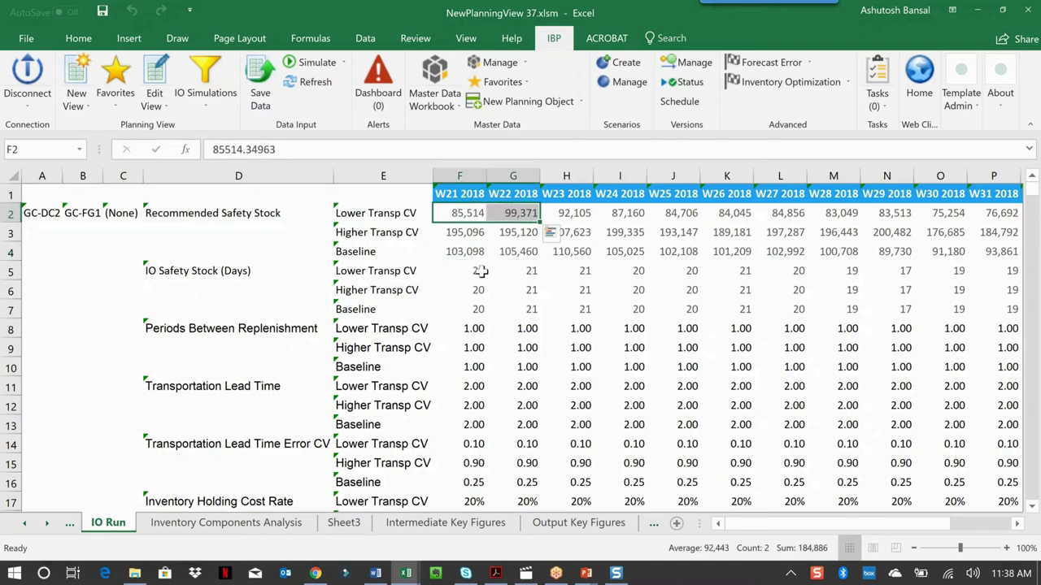
{"action": "left_click", "coordinate": [475, 463]}
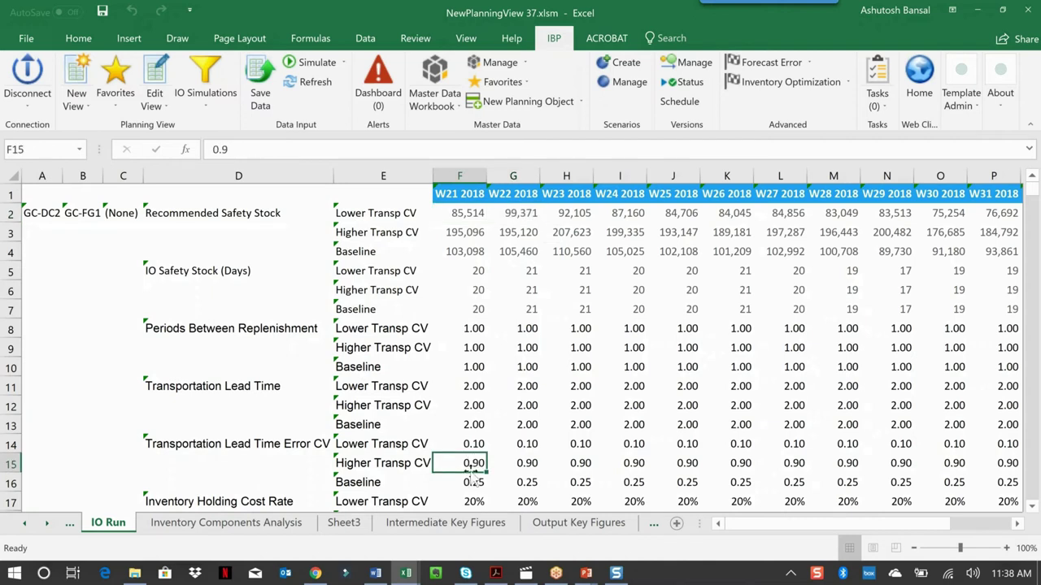
{"action": "left_click", "coordinate": [453, 232]}
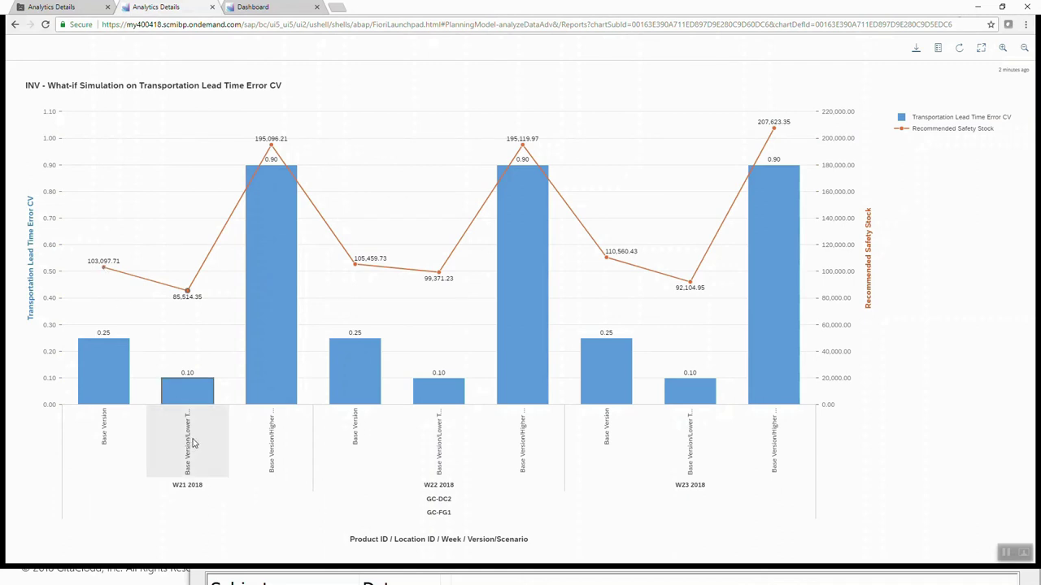
- Inspect the W21 2018 Lower and Higher Transp CV bars in the web chart for What-if Simulation on Transportation Lead Time Error CV
{"action": "left_click", "coordinate": [188, 387]}
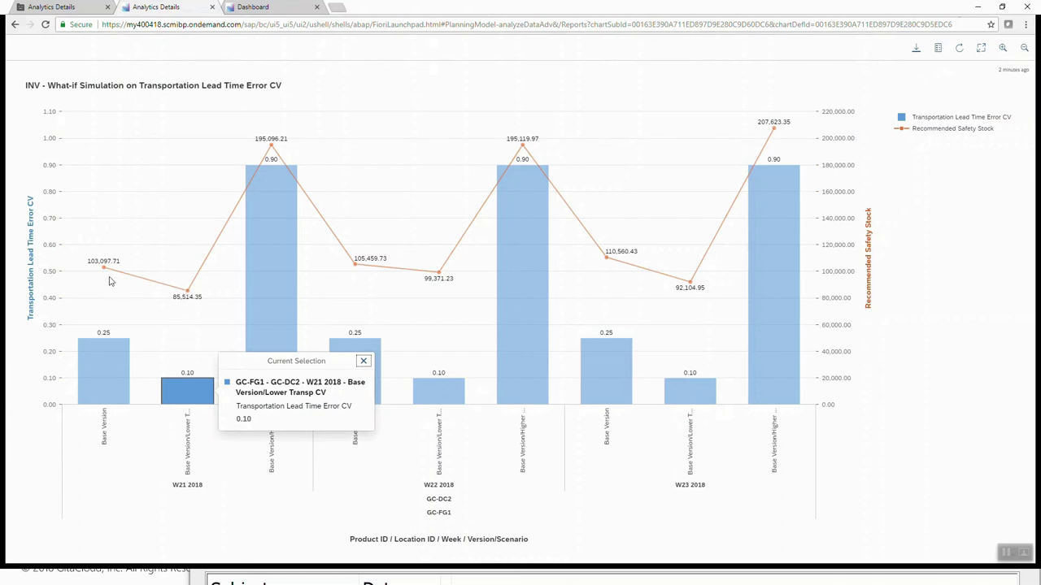
{"action": "left_click", "coordinate": [272, 183], "text": "ctrl"}
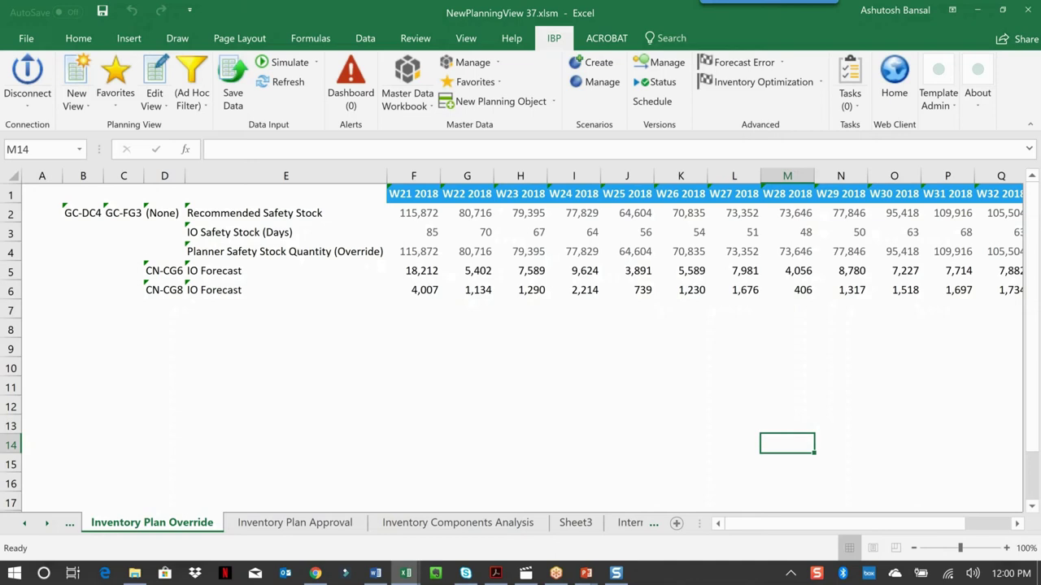
- Review Recommended Safety Stock and IO Safety Stock (Days) for GC-FG3 at GC-DC4 in the Inventory Plan Override sheet
{"action": "left_click", "coordinate": [78, 213]}
{"action": "left_click", "coordinate": [123, 213]}
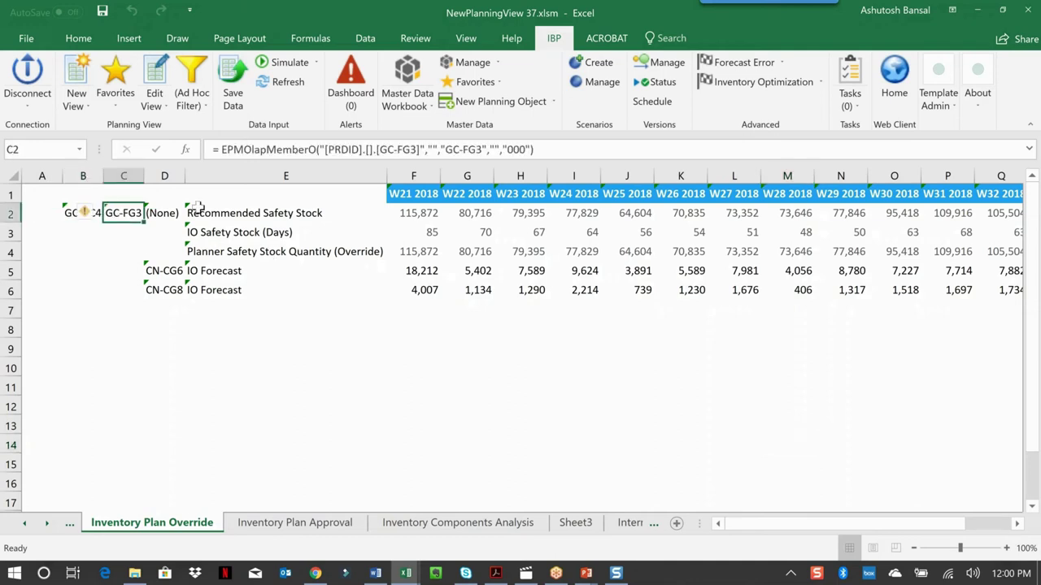
{"action": "left_click", "coordinate": [276, 213]}
{"action": "left_click_drag", "start_coordinate": [415, 214], "coordinate": [894, 214]}
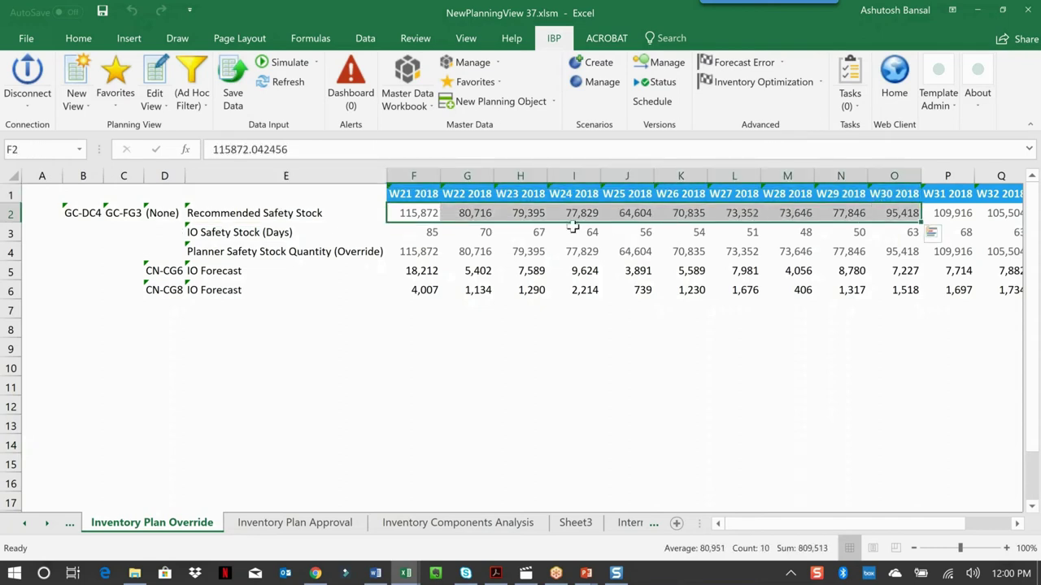
{"action": "left_click_drag", "start_coordinate": [288, 232], "coordinate": [643, 232]}
{"action": "left_click", "coordinate": [419, 232]}
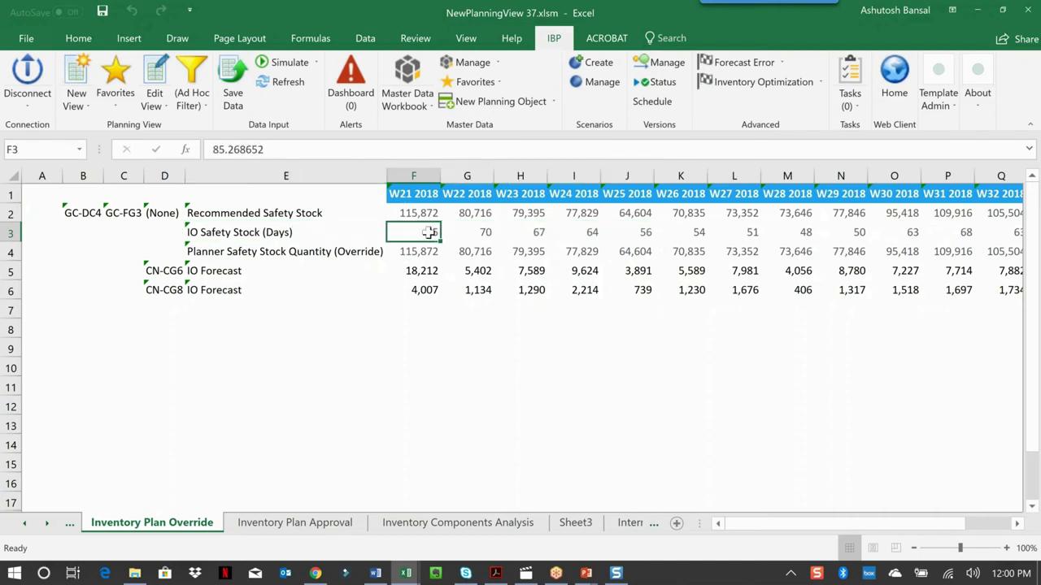
- Set the Planner Safety Stock Quantity (Override) to 100,000 for W21 2018 and 70,000 for W22 2018
{"action": "left_click", "coordinate": [402, 254]}
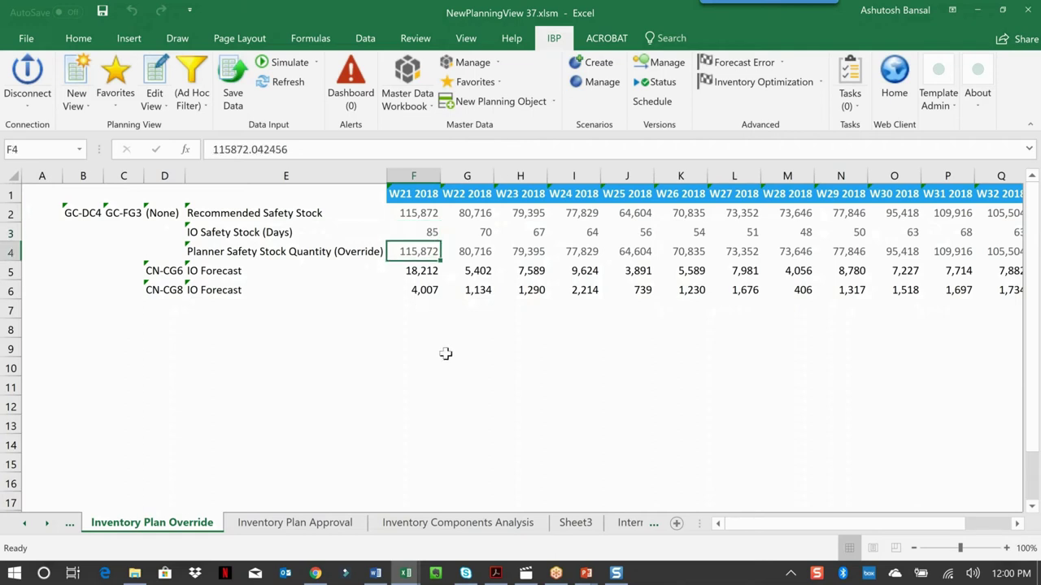
{"action": "type", "text": "10"}
{"action": "type", "text": "0,"}
{"action": "type", "text": "00"}
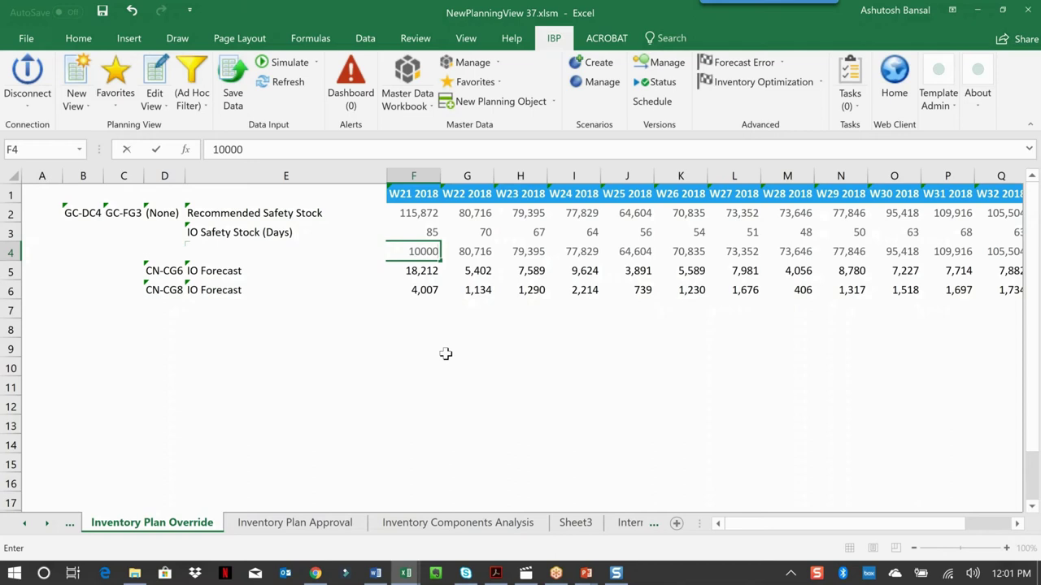
{"action": "type", "text": "0"}
{"action": "key", "text": "Tab"}
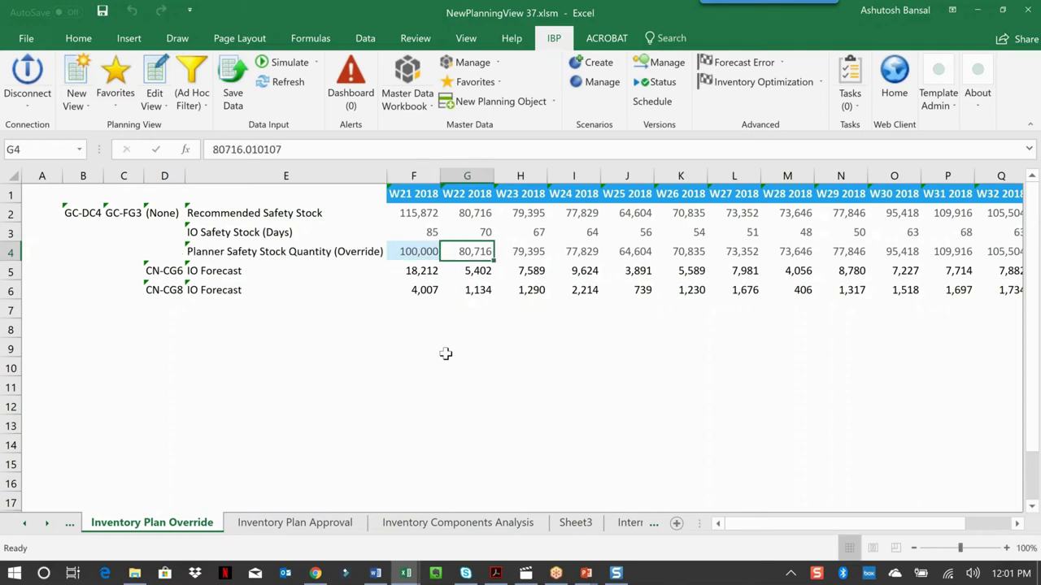
{"action": "left_click", "coordinate": [467, 233]}
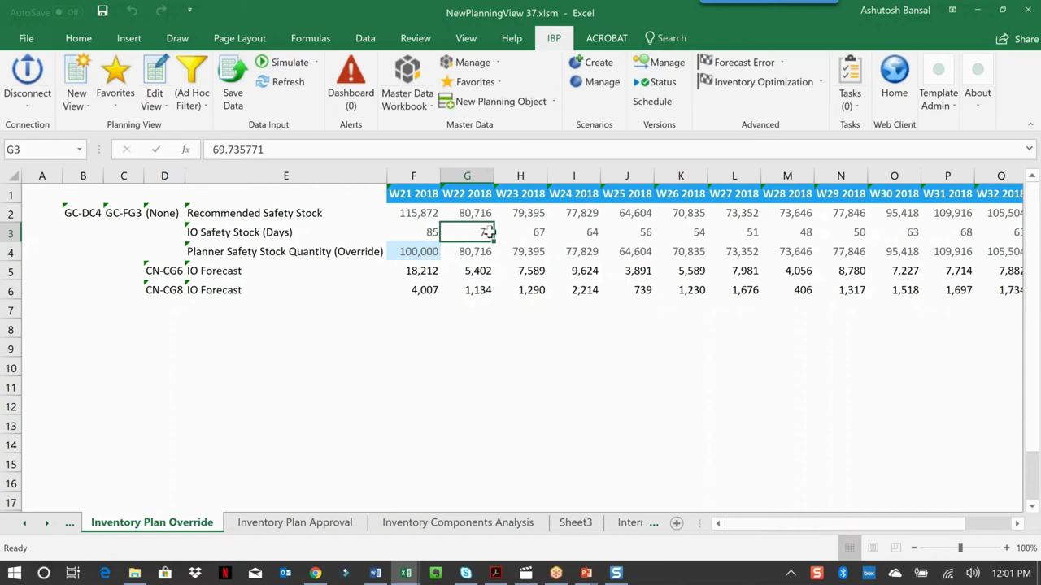
{"action": "left_click", "coordinate": [479, 251]}
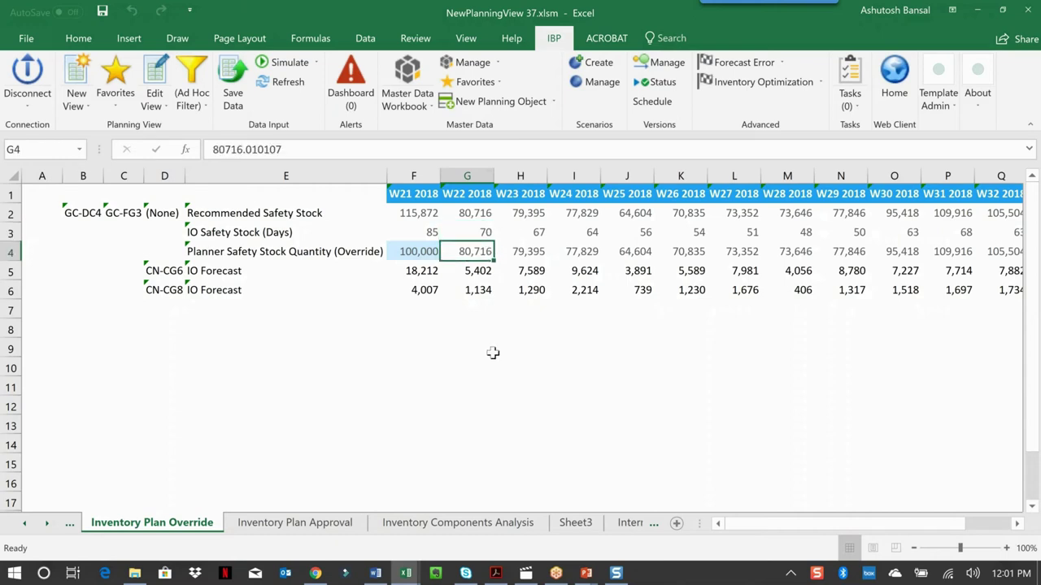
{"action": "type", "text": "70000"}
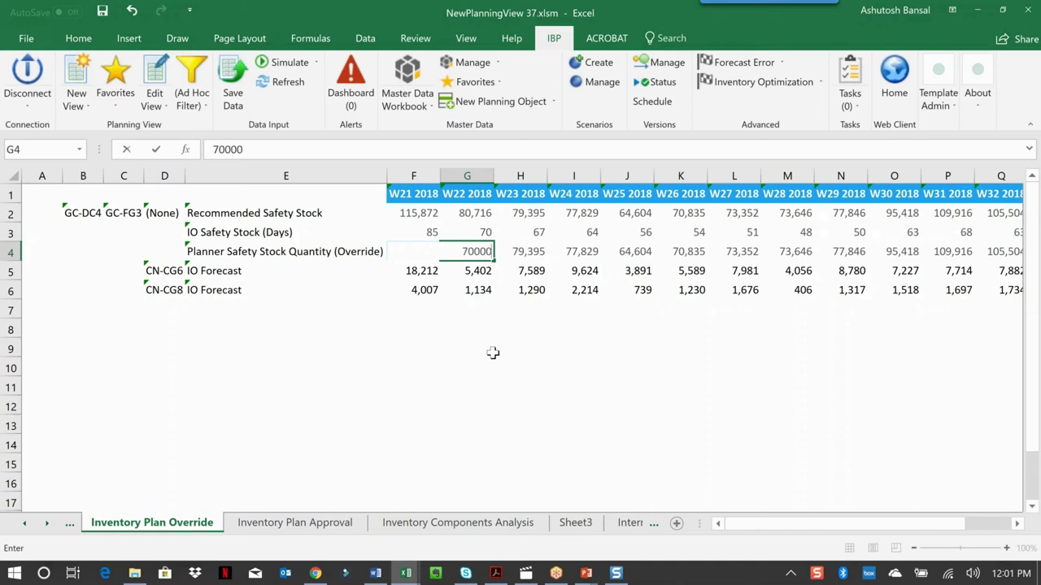
{"action": "key", "text": "Tab"}
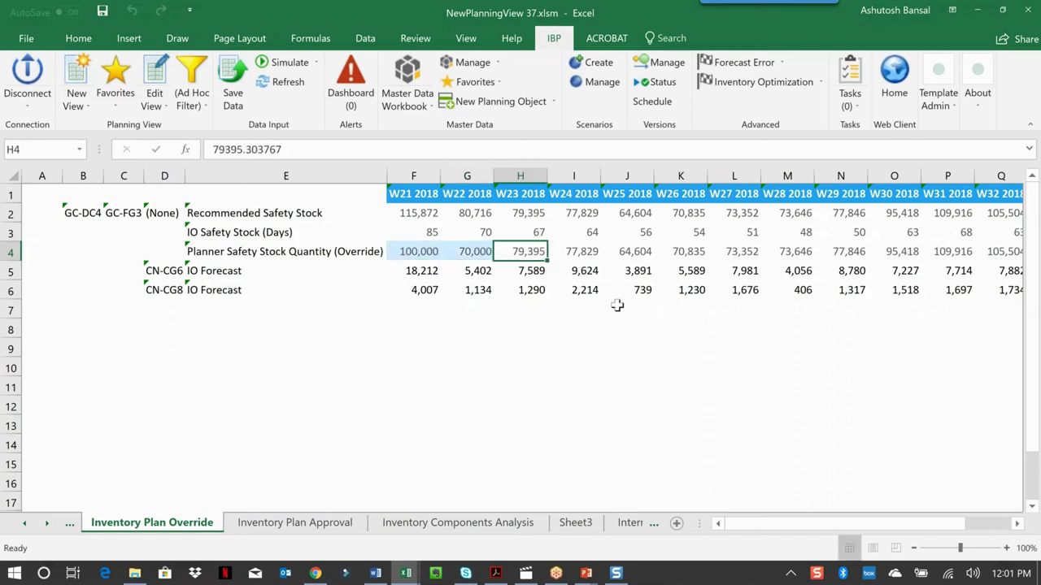
- Set the W31 2018 Planner Safety Stock Quantity (Override) to 95,000 and save the data to IBP
{"action": "left_click", "coordinate": [951, 253]}
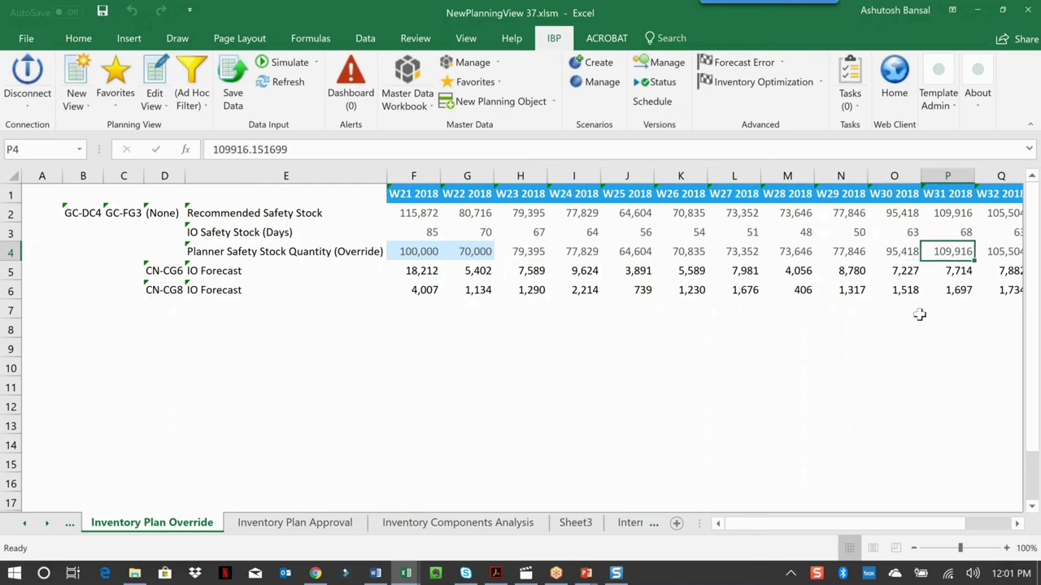
{"action": "type", "text": "9"}
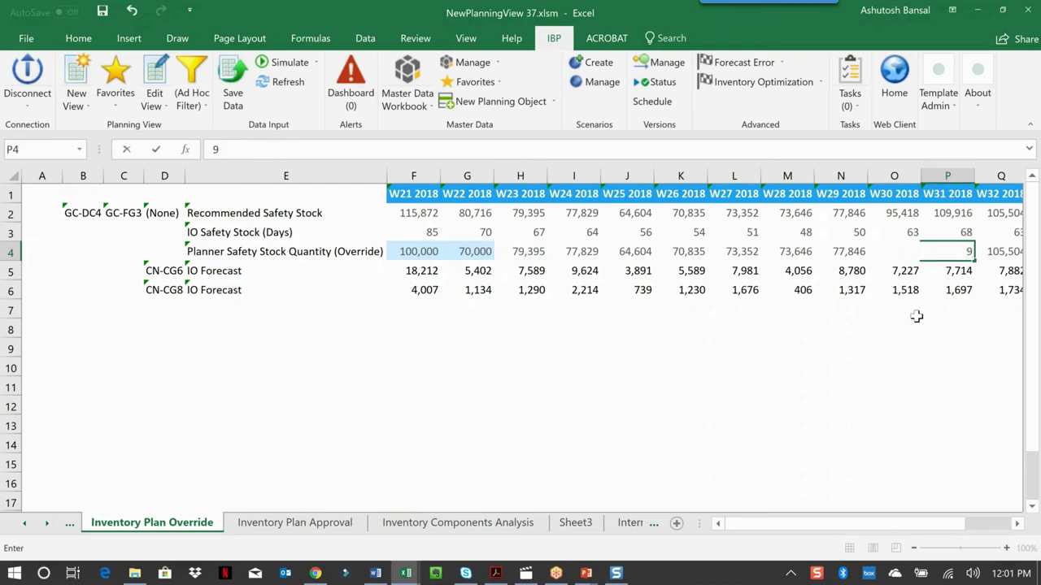
{"action": "type", "text": "5000"}
{"action": "key", "text": "Return"}
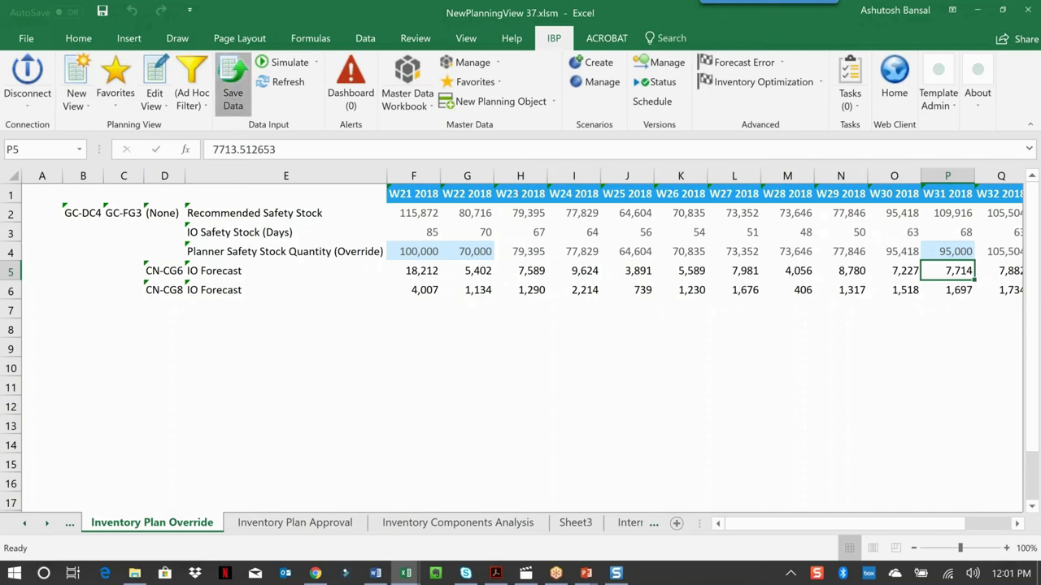
{"action": "left_click", "coordinate": [232, 101]}
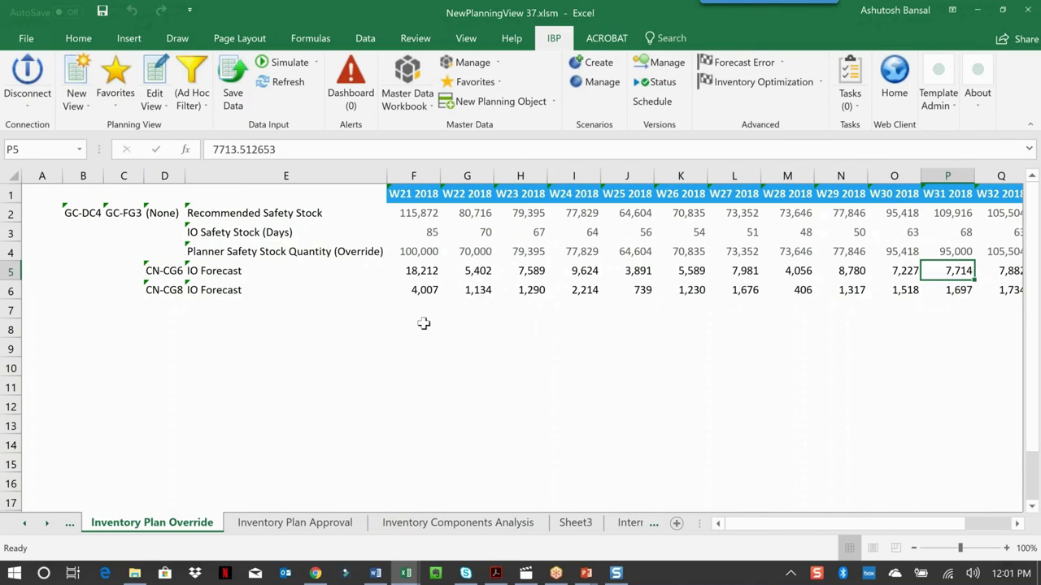
- Open the Inventory Plan Approval sheet and review the Planner Override alert for Manager in W21, W22 and W31 2018
{"action": "left_click", "coordinate": [309, 525]}
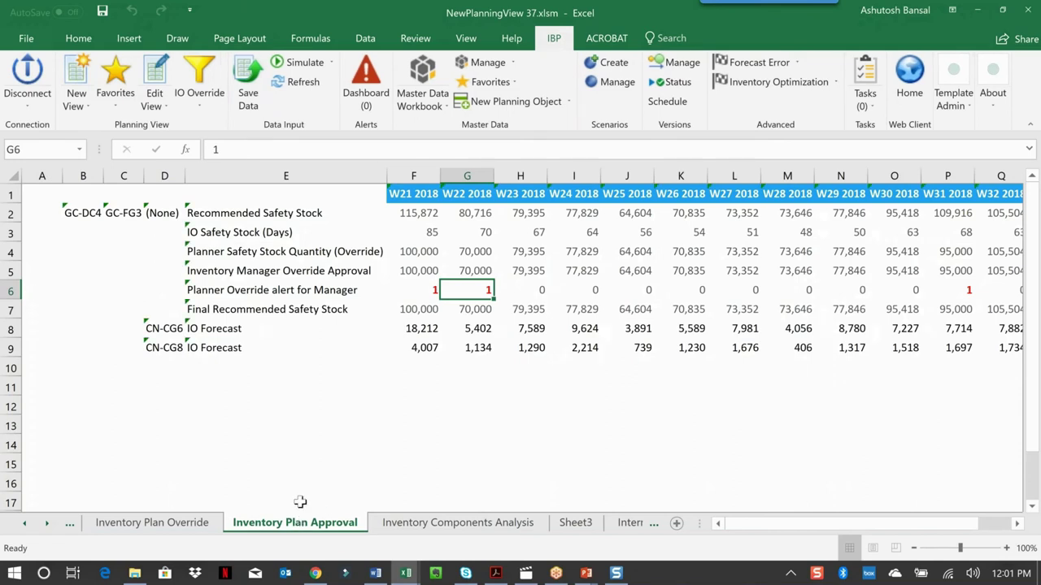
{"action": "left_click", "coordinate": [229, 270]}
{"action": "left_click", "coordinate": [230, 291]}
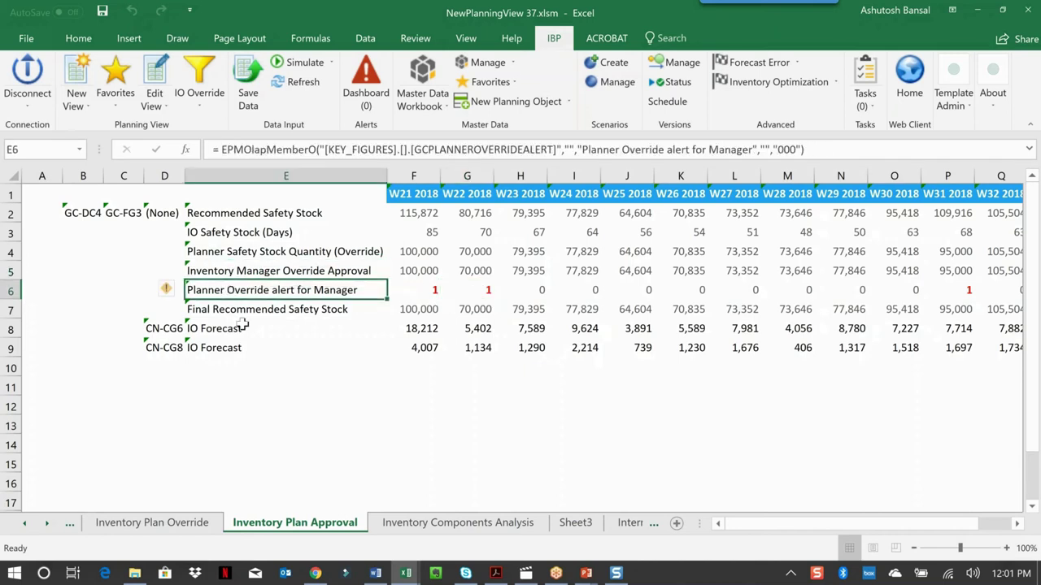
{"action": "left_click", "coordinate": [435, 291]}
{"action": "type", "text": "1"}
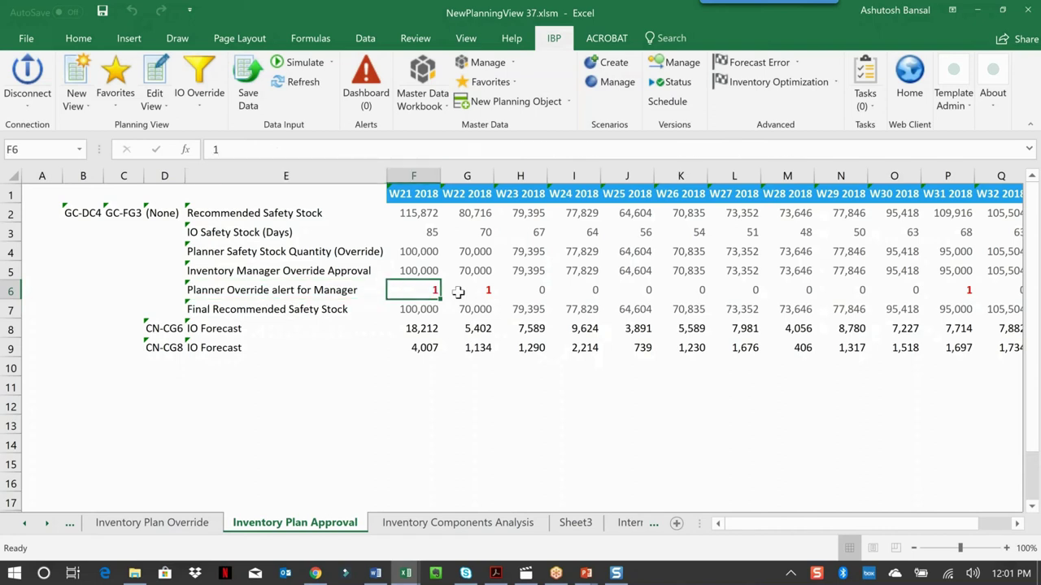
{"action": "left_click", "coordinate": [480, 291]}
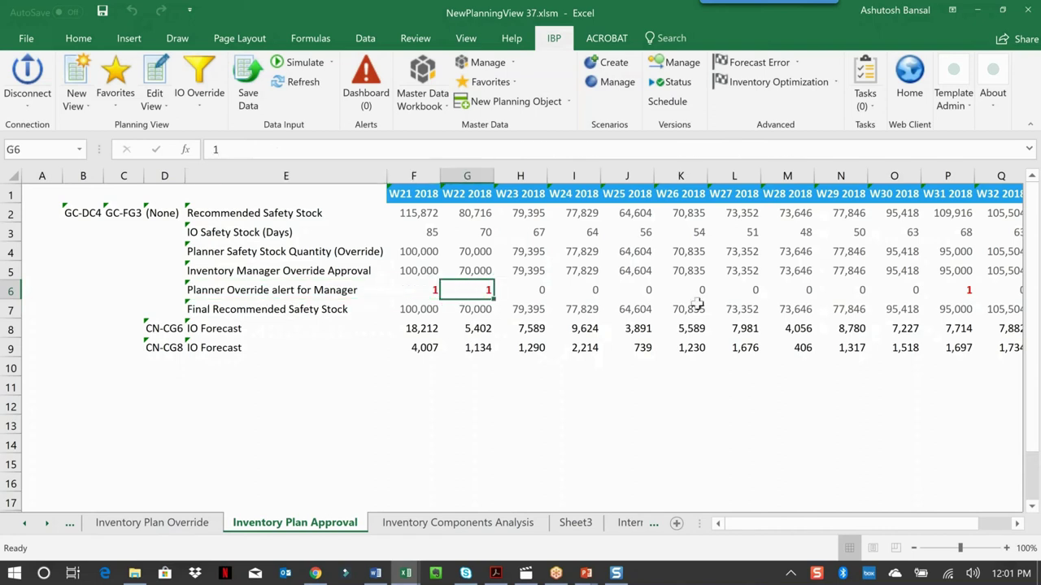
{"action": "left_click", "coordinate": [964, 292]}
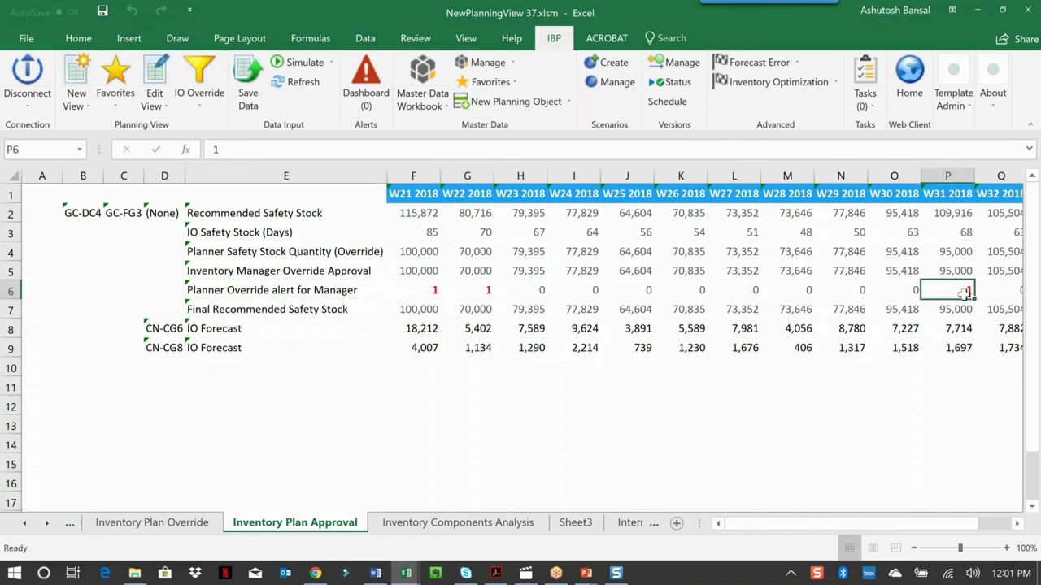
- Compare the W21 2018 Inventory Manager Override Approval with the planner override, and examine the W21 and W22 override alerts
{"action": "left_click", "coordinate": [421, 273]}
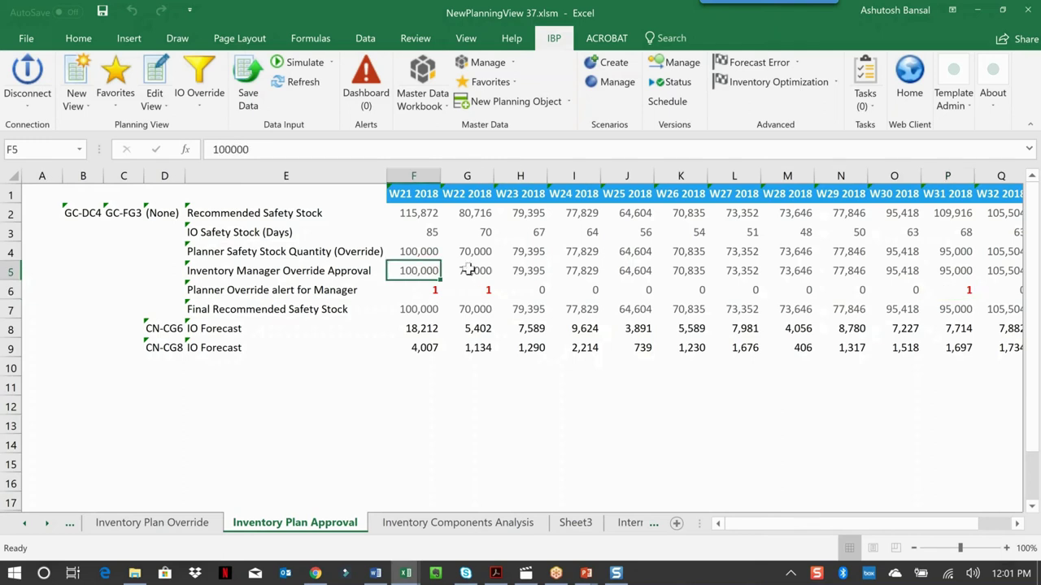
{"action": "left_click", "coordinate": [415, 251]}
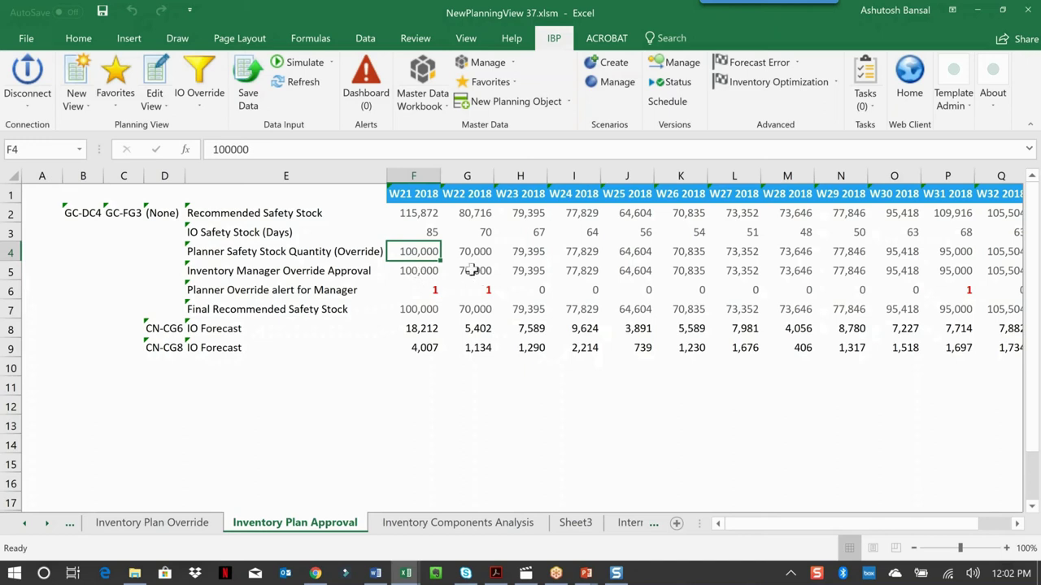
{"action": "left_click_drag", "start_coordinate": [433, 290], "coordinate": [481, 290]}
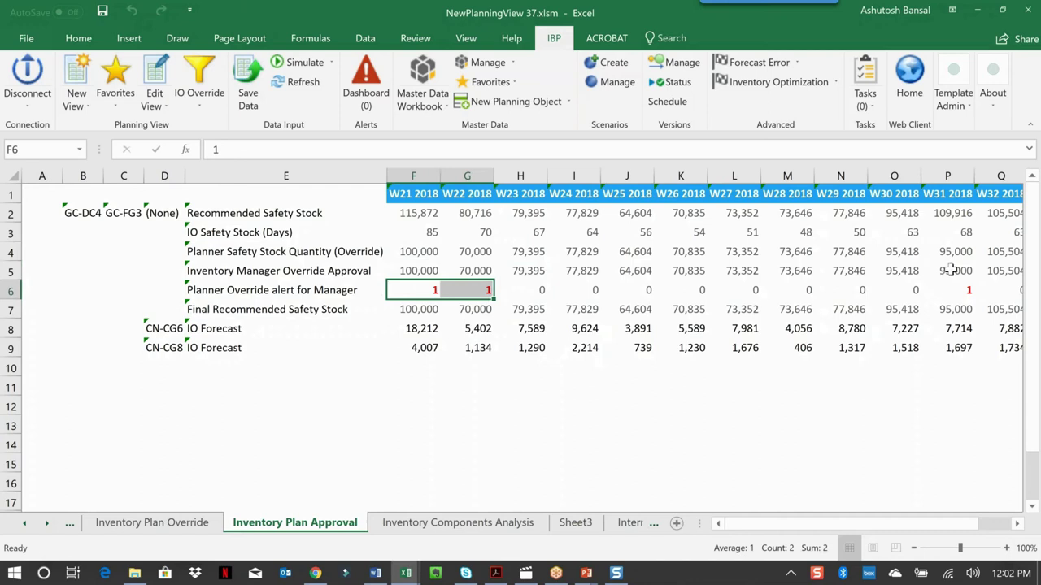
- Copy the W31 2018 Recommended Safety Stock into the Inventory Manager Override Approval and save the data to IBP
{"action": "left_click", "coordinate": [949, 270]}
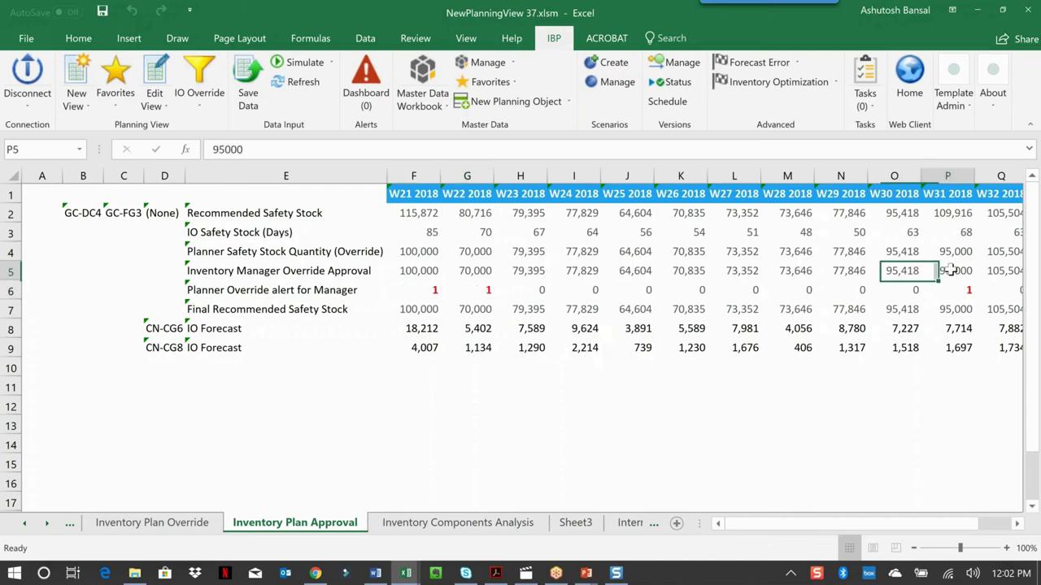
{"action": "left_click", "coordinate": [932, 213]}
{"action": "key", "text": "ctrl+c"}
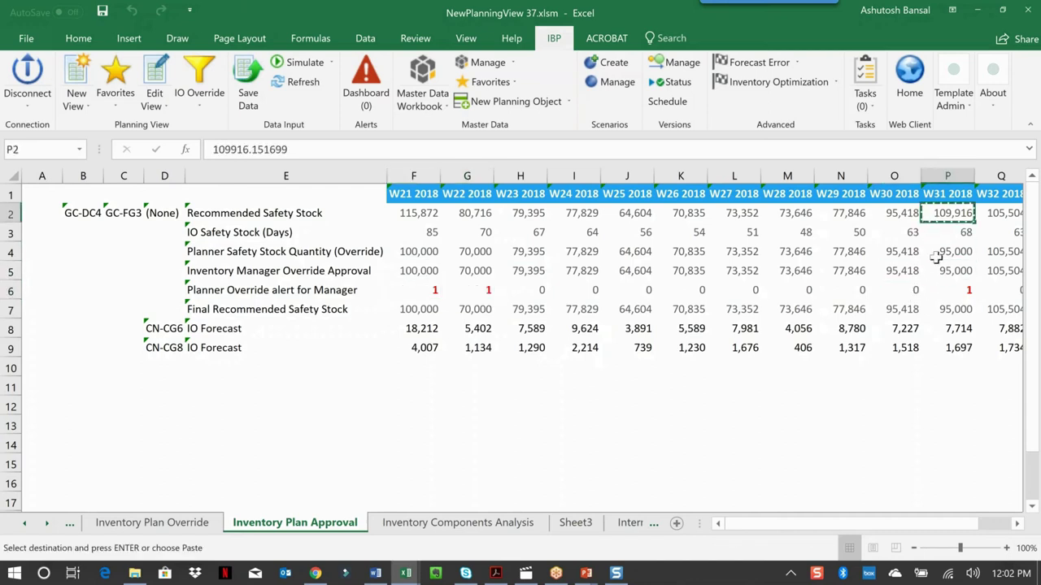
{"action": "left_click", "coordinate": [935, 270]}
{"action": "key", "text": "Return"}
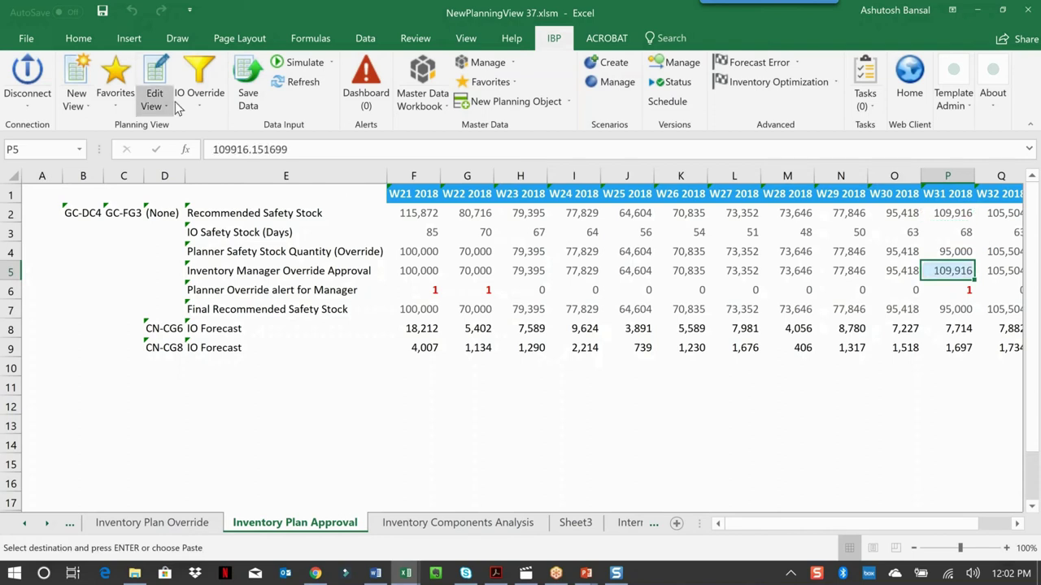
{"action": "left_click", "coordinate": [245, 107]}
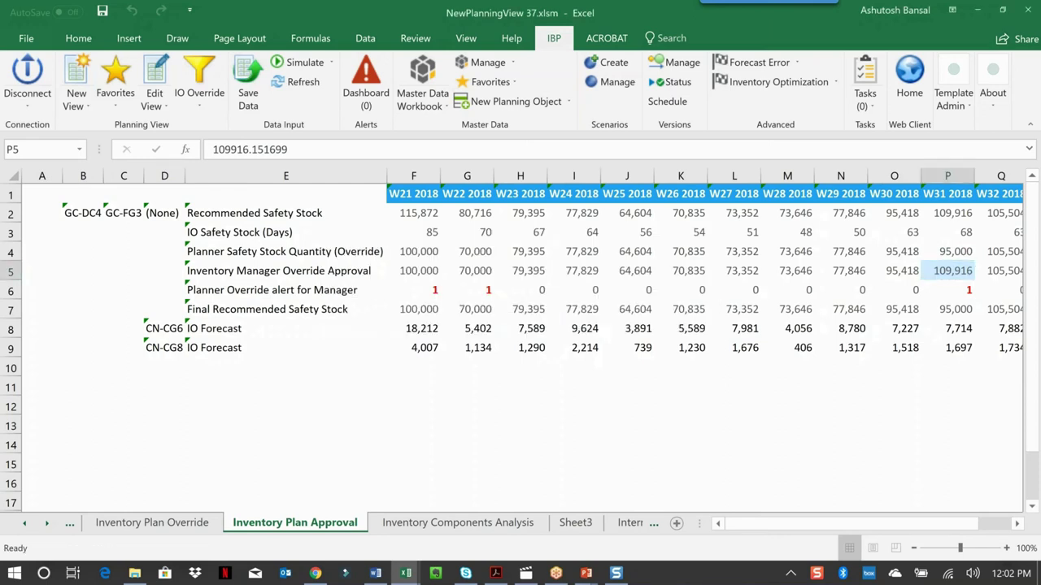
- Compare the Final Recommended Safety Stock for W21, W22 and W31 2018 with the planner overrides and the system recommendation
{"action": "left_click", "coordinate": [407, 310]}
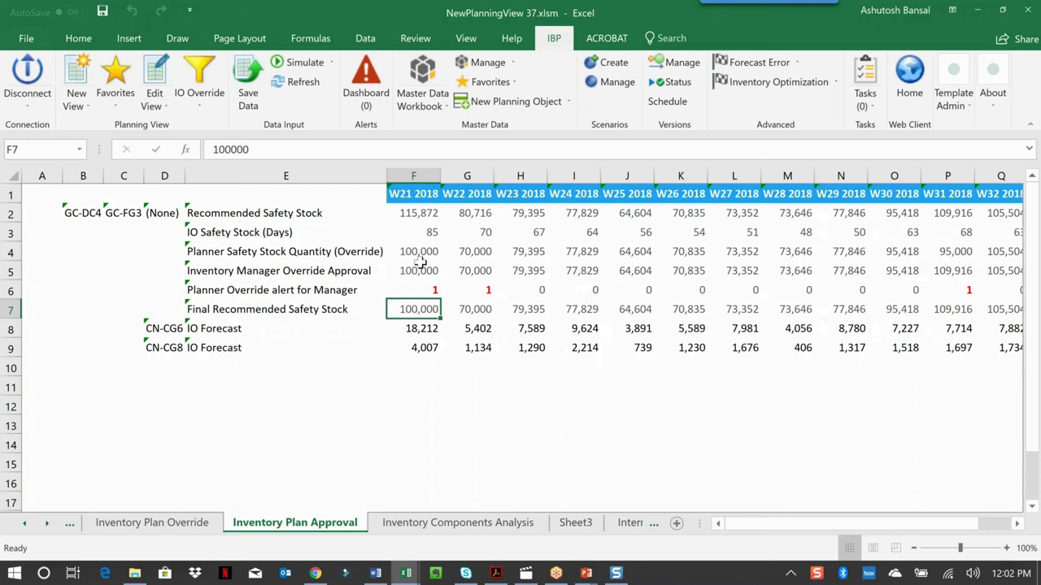
{"action": "left_click_drag", "start_coordinate": [403, 251], "coordinate": [471, 253]}
{"action": "left_click_drag", "start_coordinate": [425, 309], "coordinate": [488, 309]}
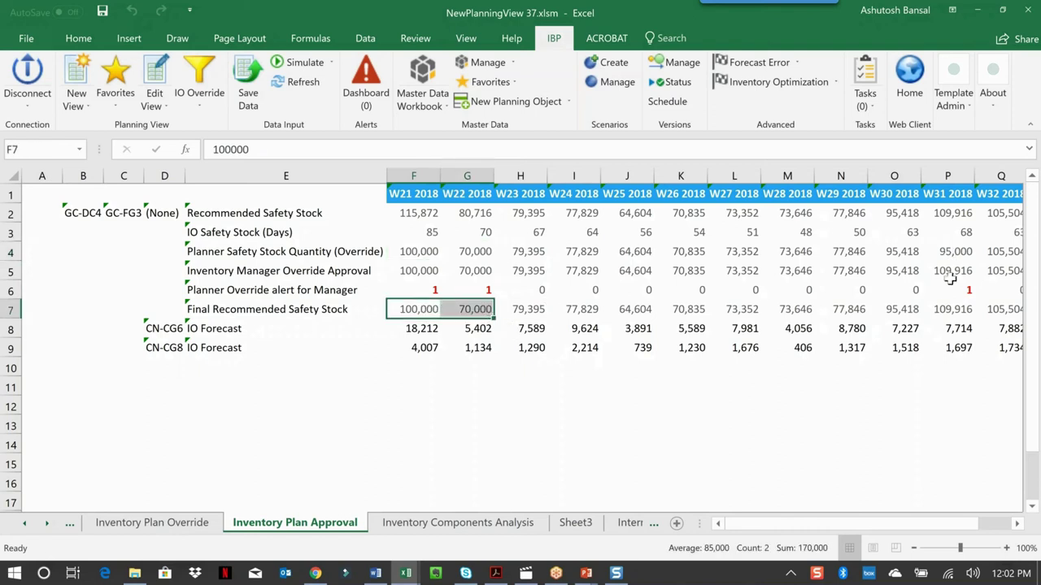
{"action": "left_click", "coordinate": [941, 309]}
{"action": "left_click", "coordinate": [937, 215]}
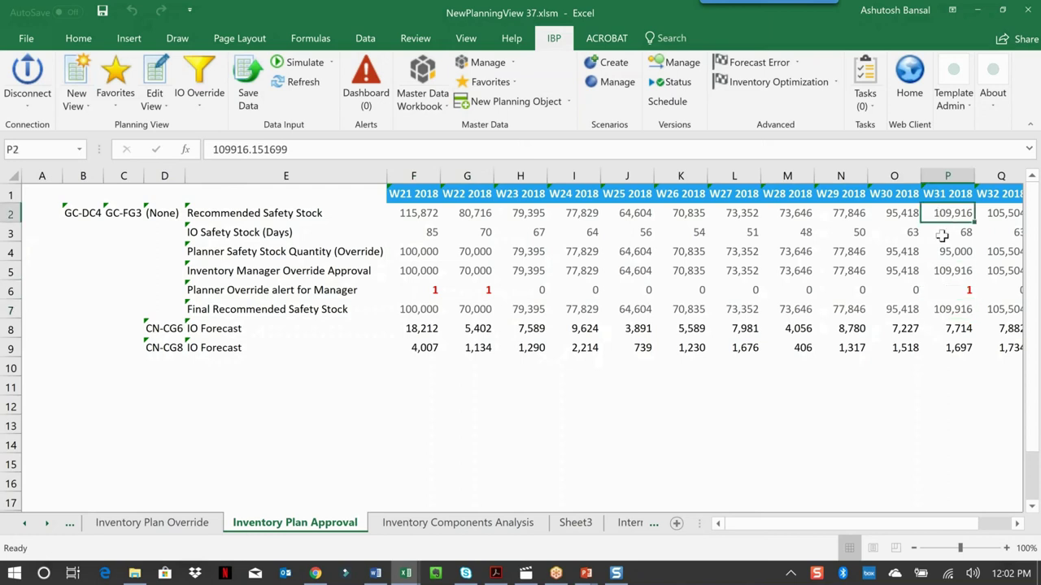
{"action": "left_click", "coordinate": [941, 309]}
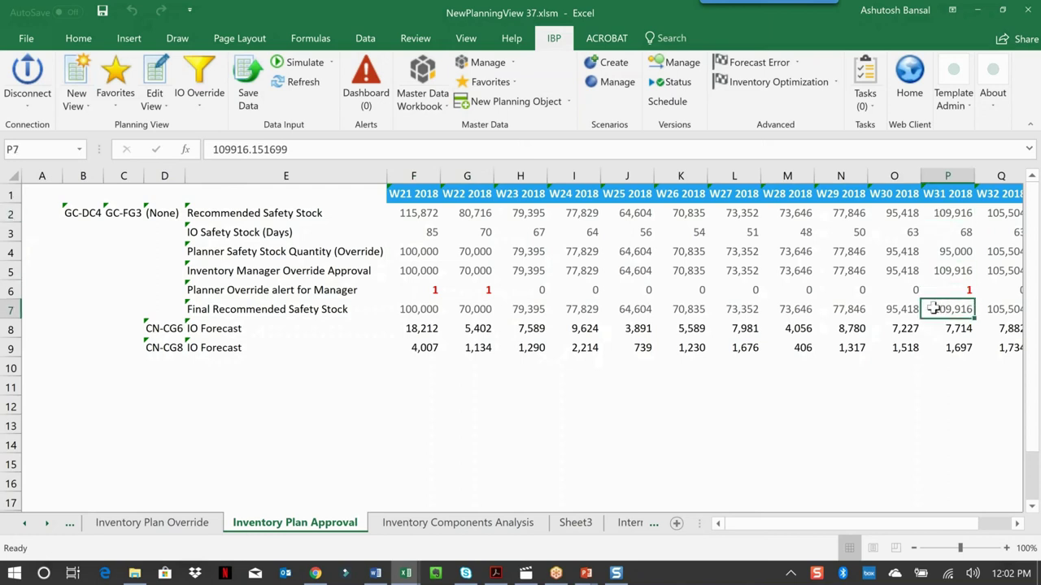
{"action": "left_click", "coordinate": [305, 317]}
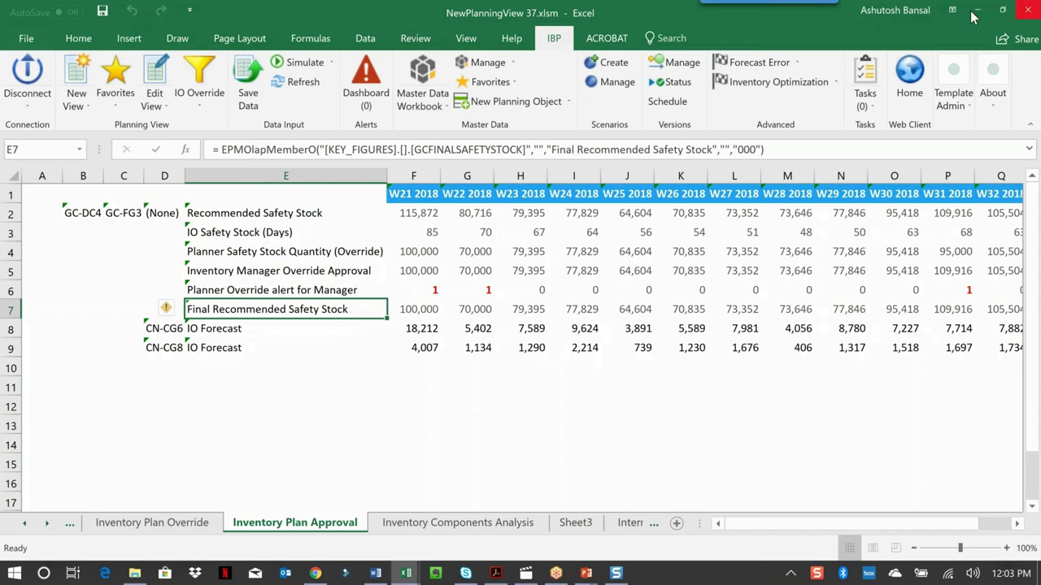
{"action": "left_click", "coordinate": [956, 33]}
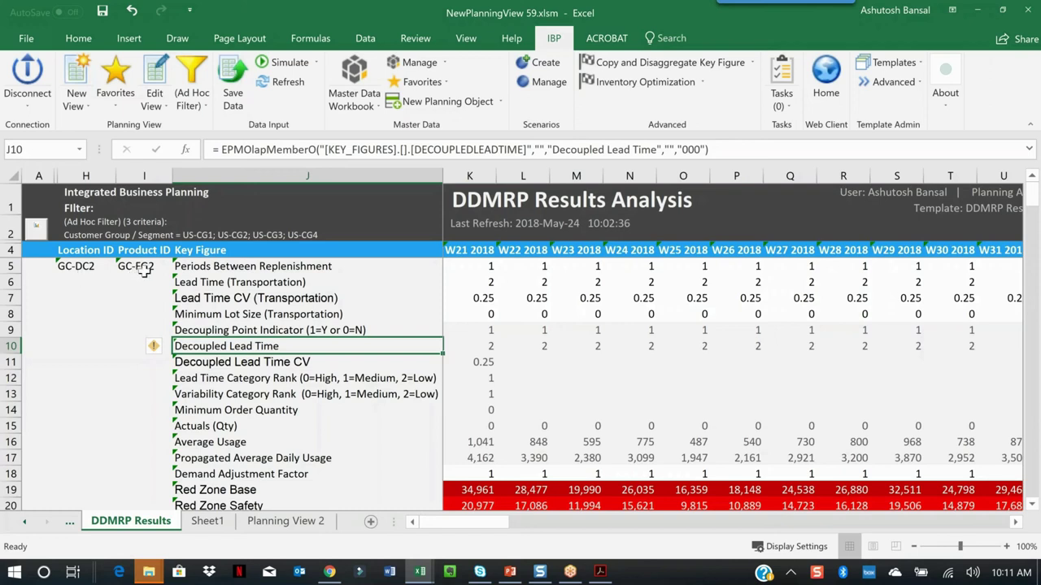
- Review the periods between replenishment, transportation lead time, lead time CV and minimum lot size for GC-FG2 at GC-DC2 in DDMRP Results
{"action": "left_click", "coordinate": [476, 266]}
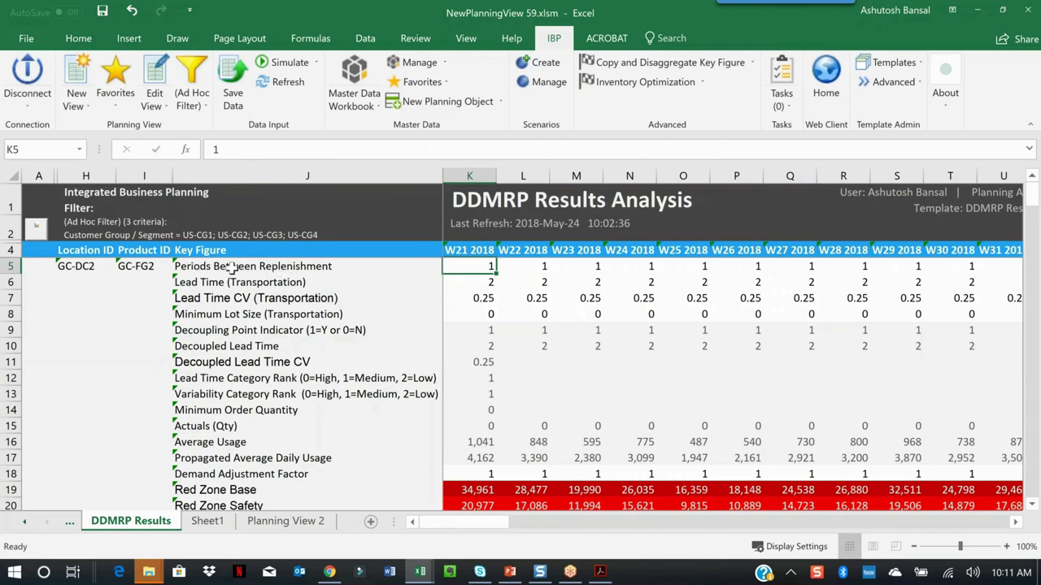
{"action": "left_click", "coordinate": [289, 282]}
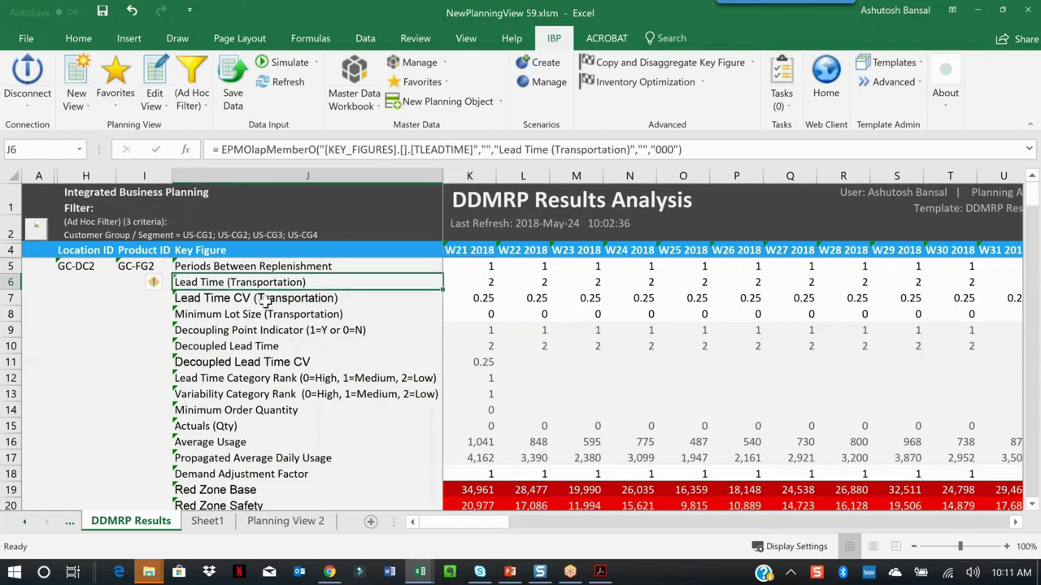
{"action": "left_click", "coordinate": [279, 297]}
{"action": "key", "text": "Down"}
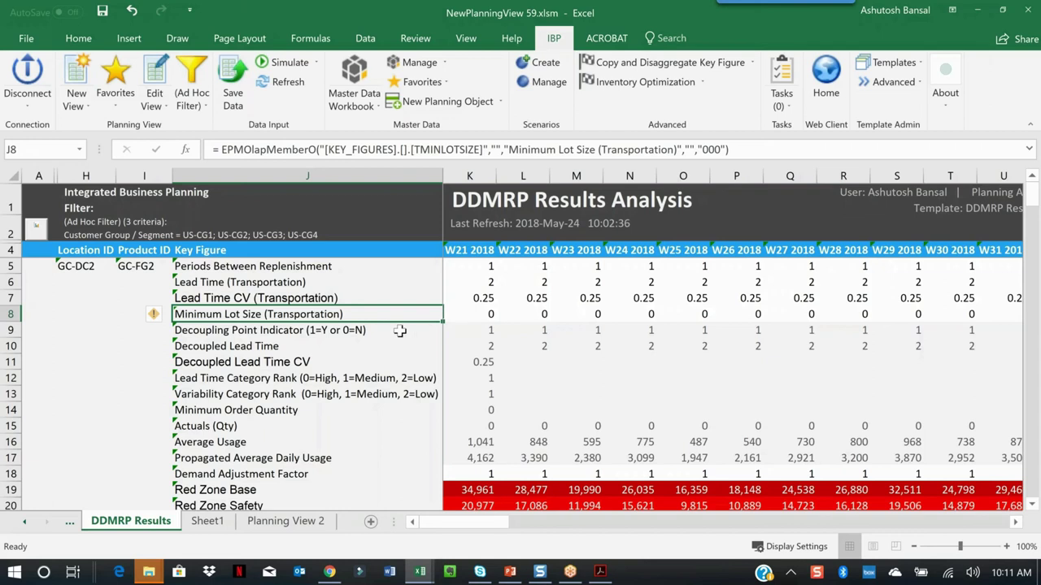
- Run inventory optimization with Recommend Decoupling Points (Solve) for the Baseline scenario and the NA subnetwork
{"action": "left_click", "coordinate": [701, 82]}
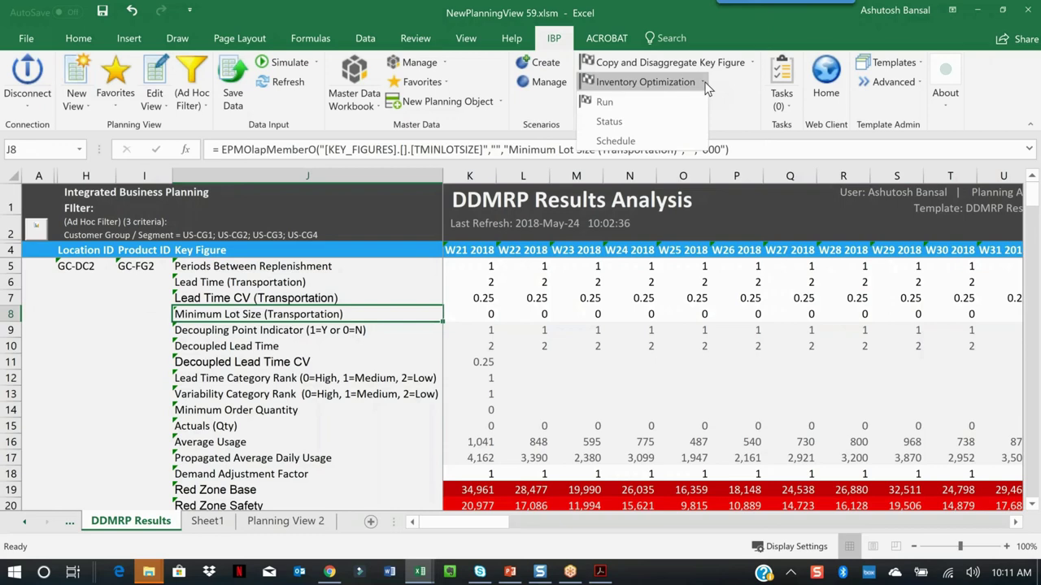
{"action": "left_click", "coordinate": [640, 104]}
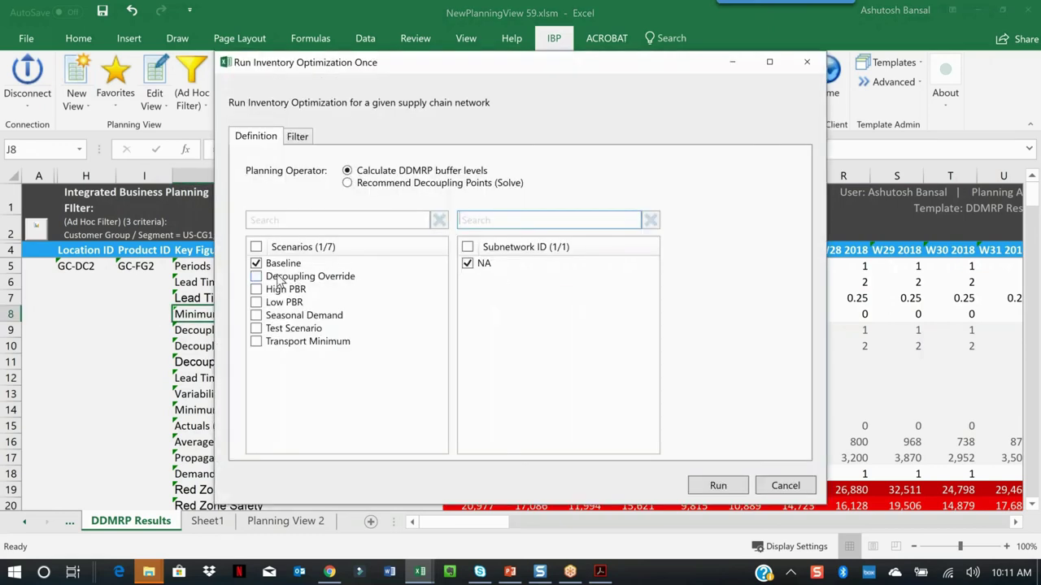
{"action": "left_click", "coordinate": [348, 184]}
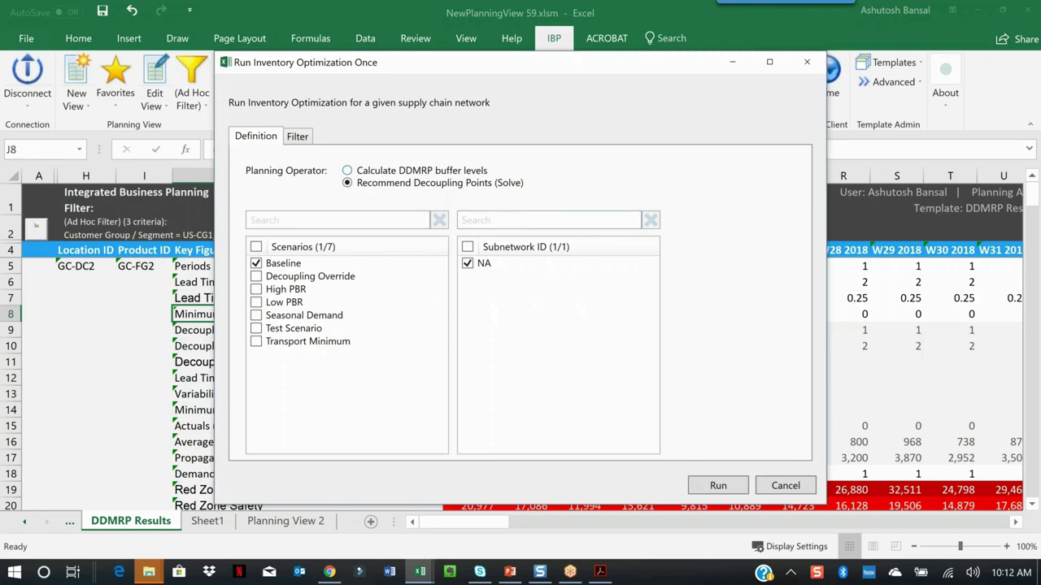
{"action": "left_click", "coordinate": [712, 486]}
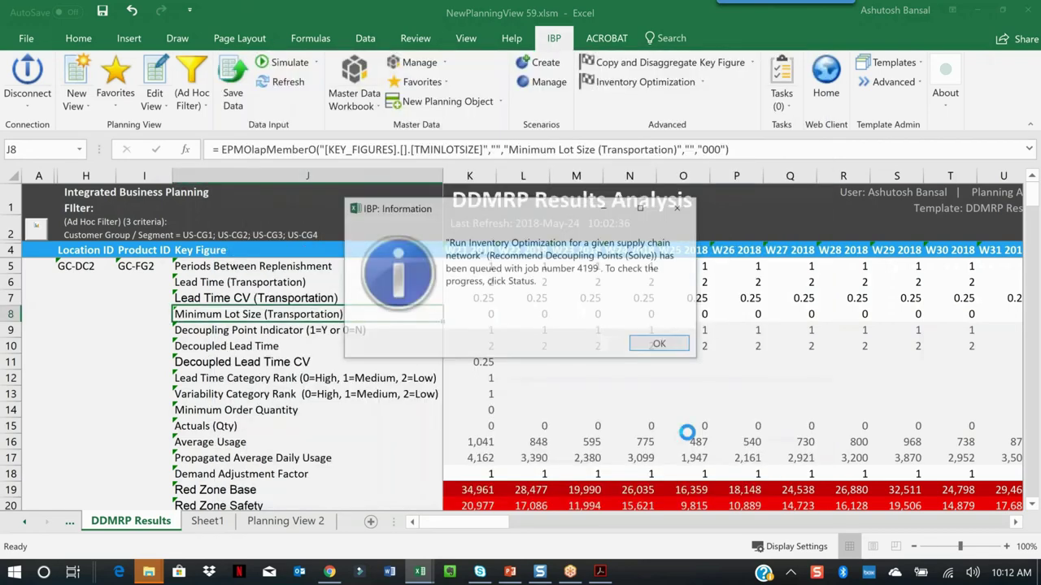
{"action": "left_click", "coordinate": [656, 343]}
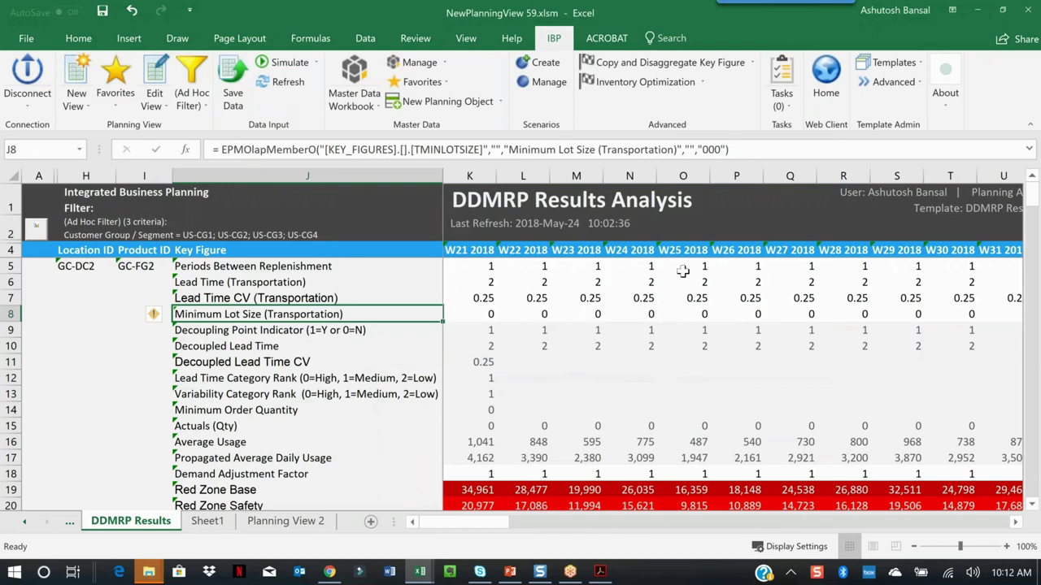
- Check the status of the Recommend Decoupling Points job and refresh the DDMRP Results planning view
{"action": "left_click", "coordinate": [701, 82]}
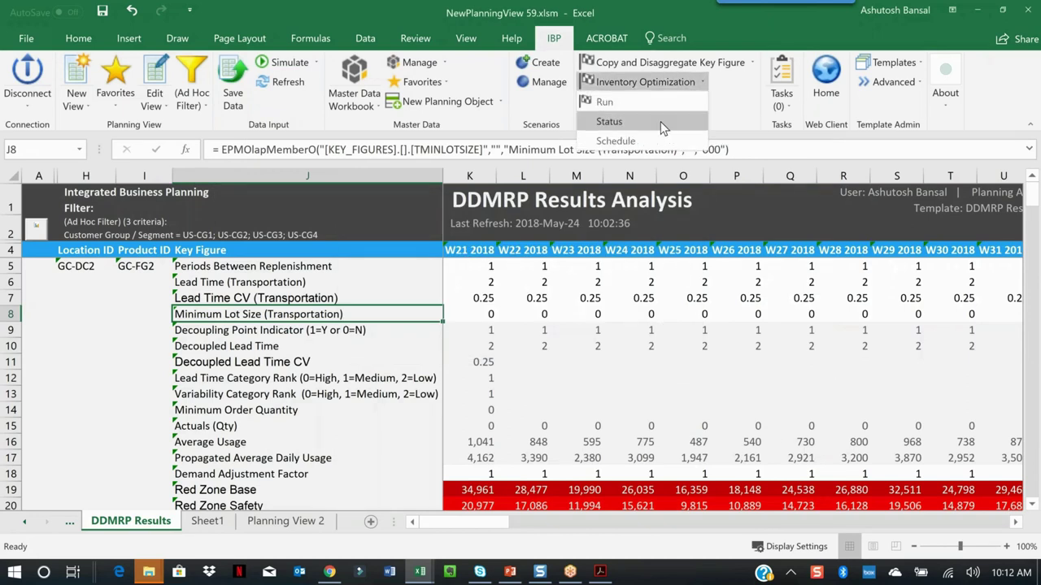
{"action": "left_click", "coordinate": [660, 121]}
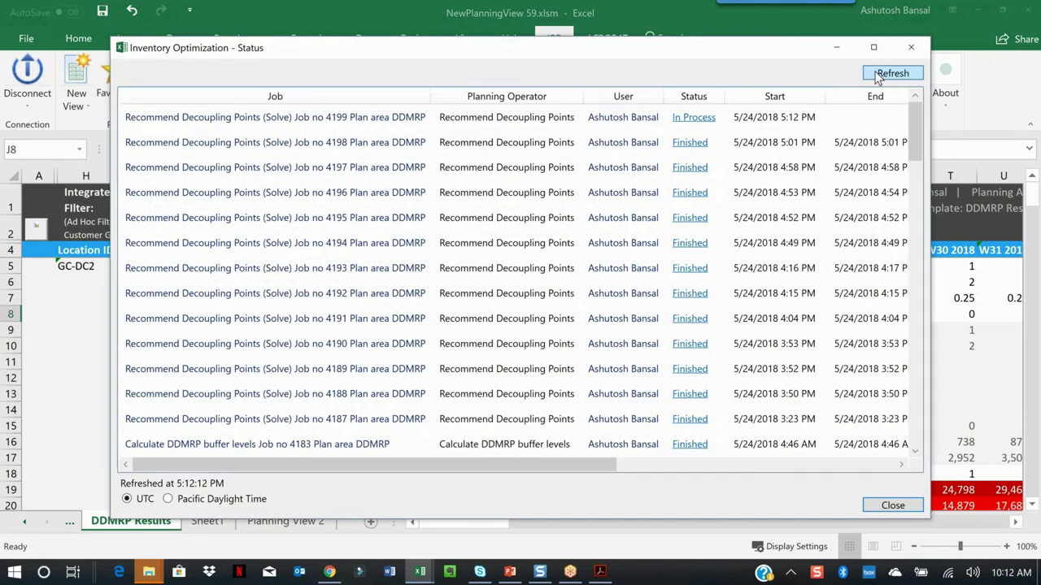
{"action": "left_click", "coordinate": [884, 75]}
{"action": "left_click", "coordinate": [885, 75]}
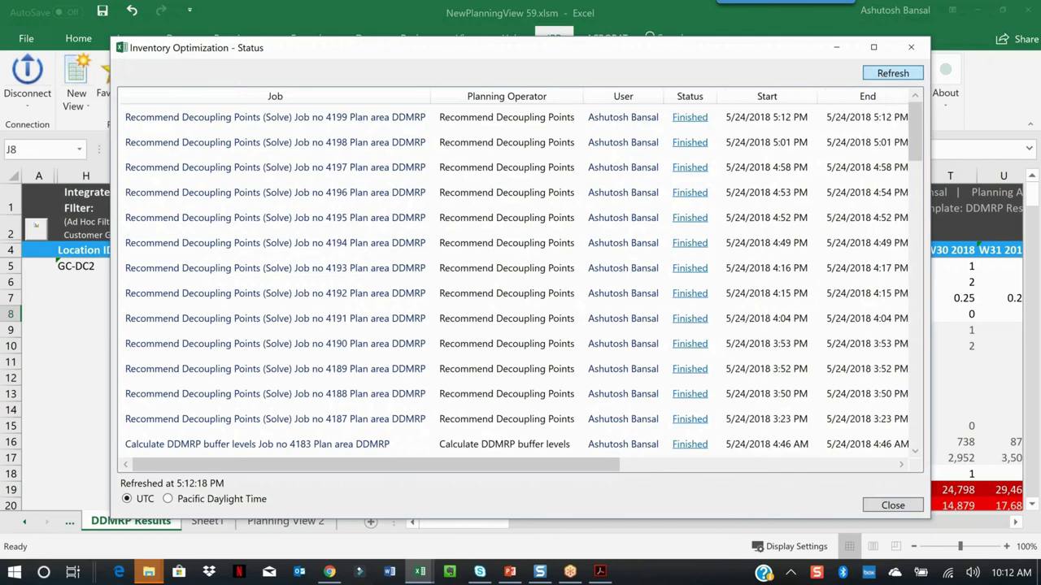
{"action": "left_click", "coordinate": [908, 49]}
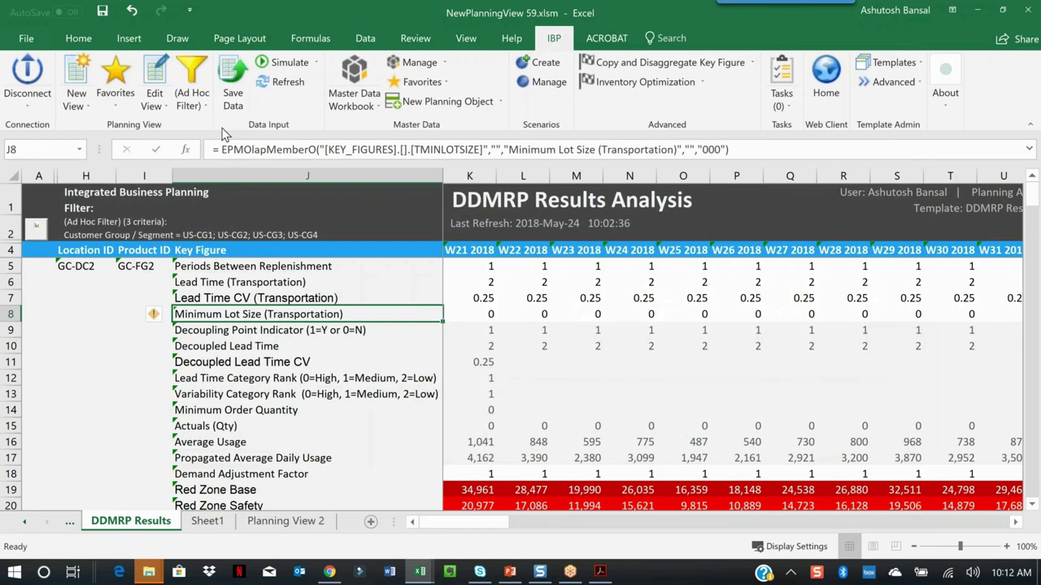
{"action": "left_click", "coordinate": [288, 82]}
- Examine the W21 2018 average usage and red, yellow and green zones, and consult the slide with the DDMRP zone calculations
{"action": "left_click", "coordinate": [461, 440]}
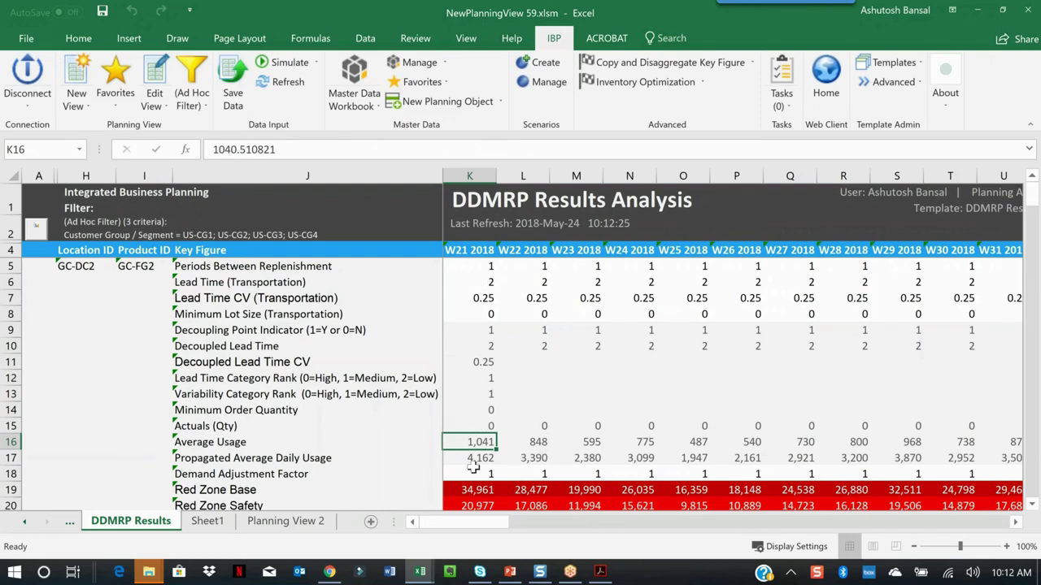
{"action": "scroll", "coordinate": [455, 497], "scroll_direction": "down", "scroll_amount": 1}
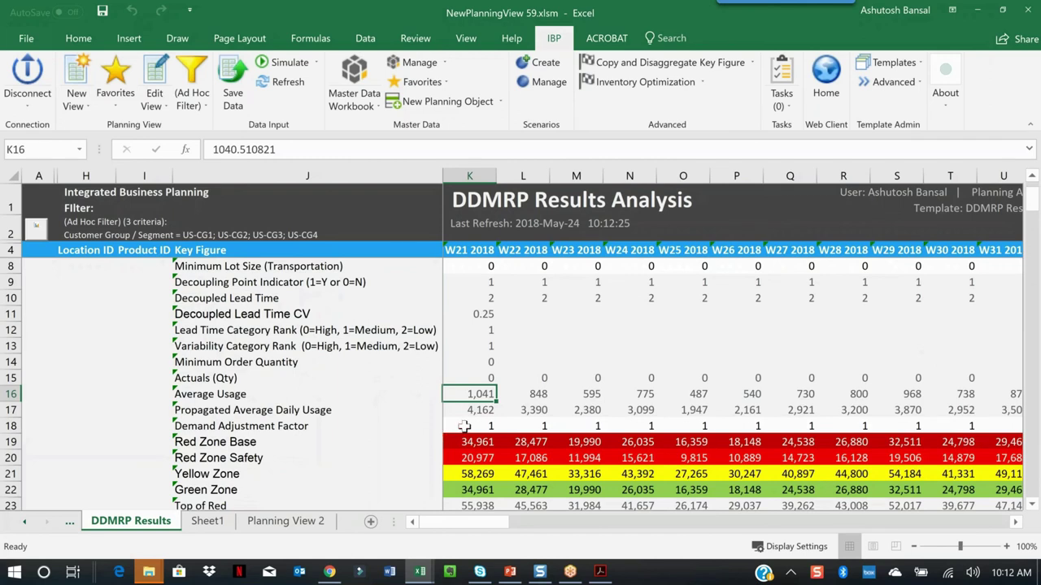
{"action": "scroll", "coordinate": [465, 446], "scroll_direction": "down", "scroll_amount": 1}
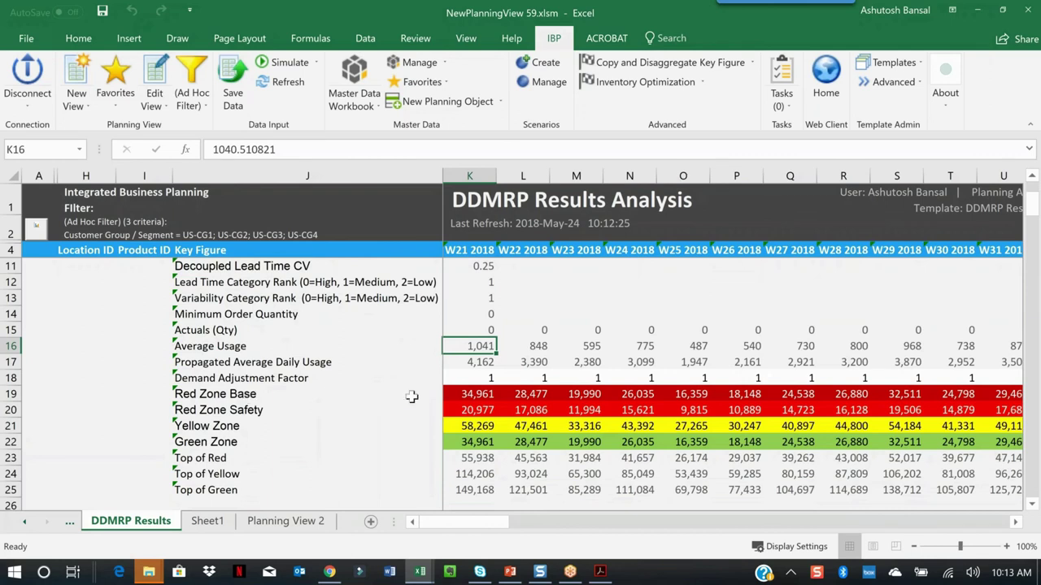
{"action": "left_click", "coordinate": [475, 396]}
{"action": "left_click", "coordinate": [477, 413]}
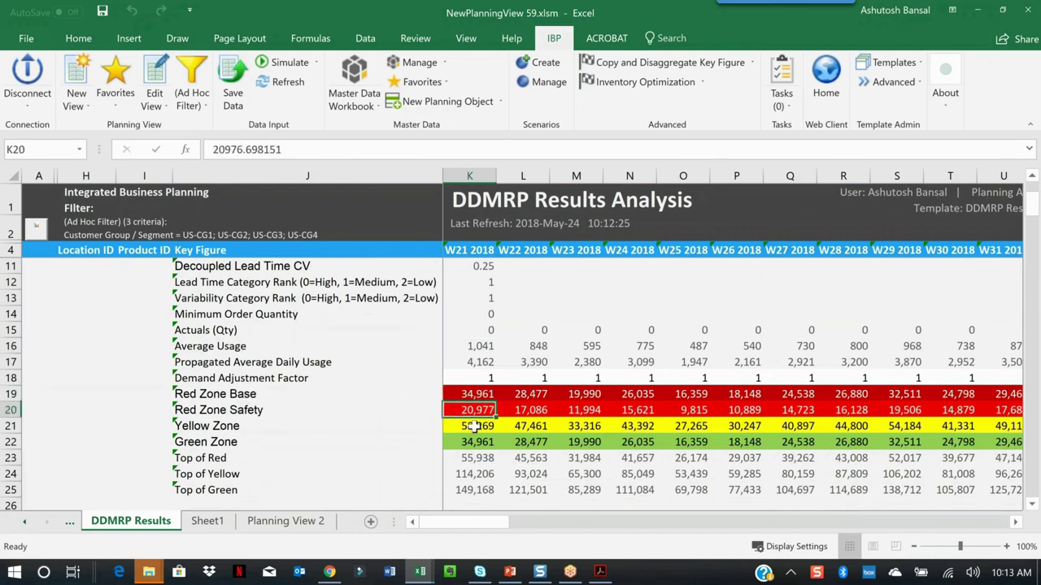
{"action": "left_click", "coordinate": [475, 427]}
{"action": "left_click", "coordinate": [477, 441]}
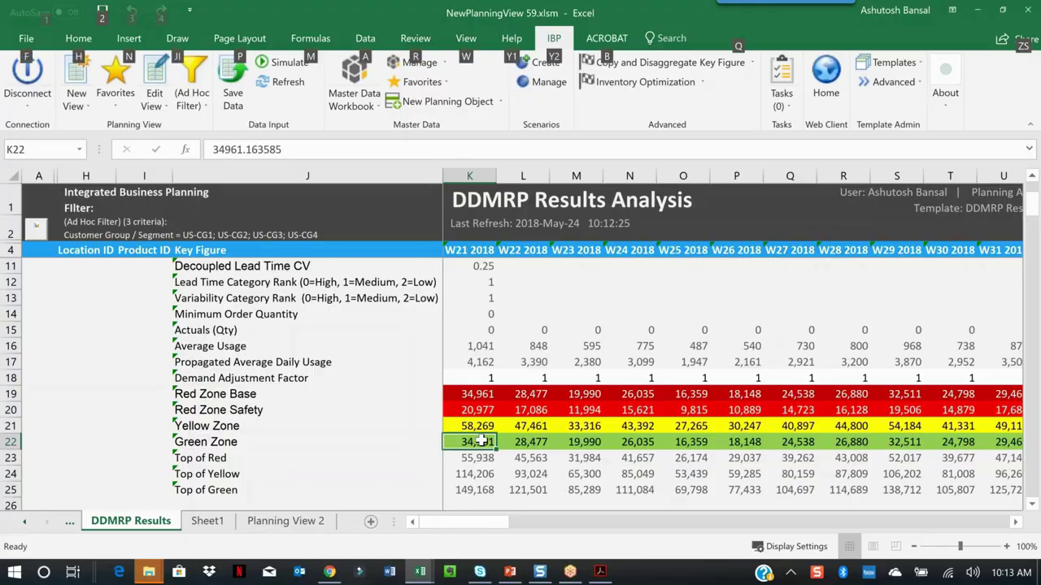
{"action": "key", "text": "alt+Tab"}
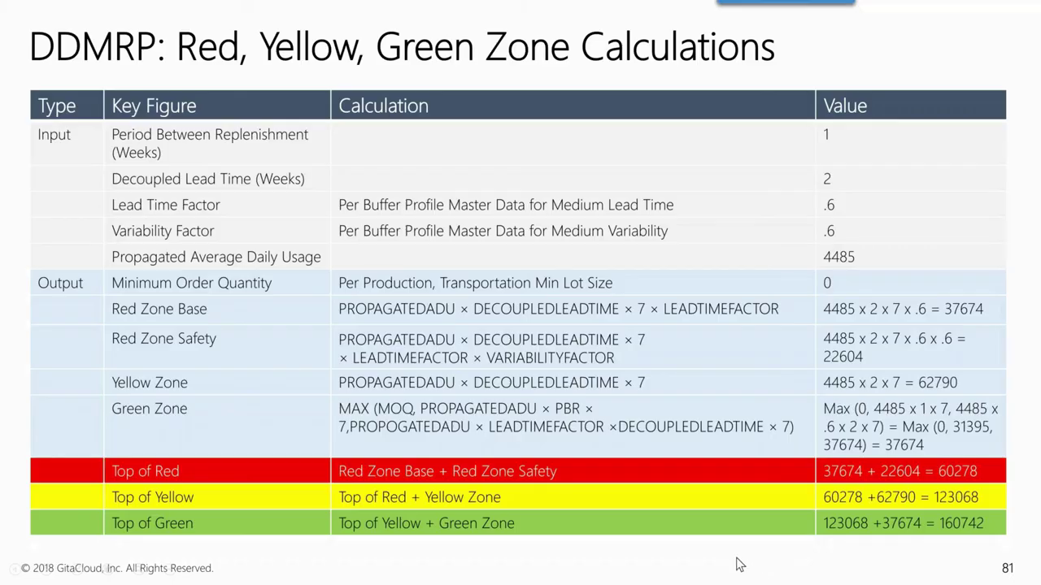
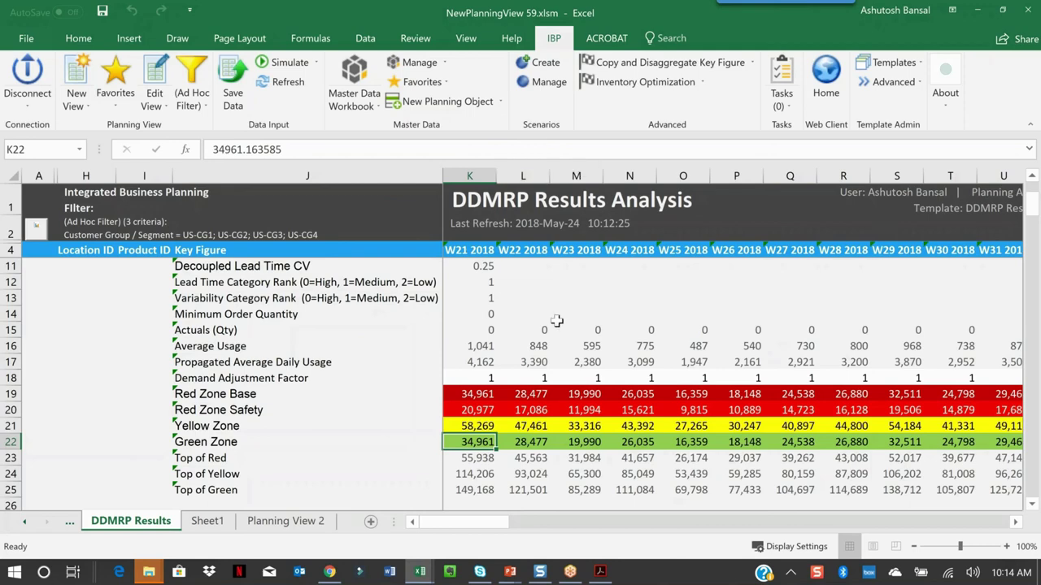
- Clear the W21 2018 Minimum Lot Size (Transportation) for the Transport Minimum scenario and compare its buffer zones with Baseline
{"action": "scroll", "coordinate": [556, 317], "scroll_direction": "up", "scroll_amount": 2}
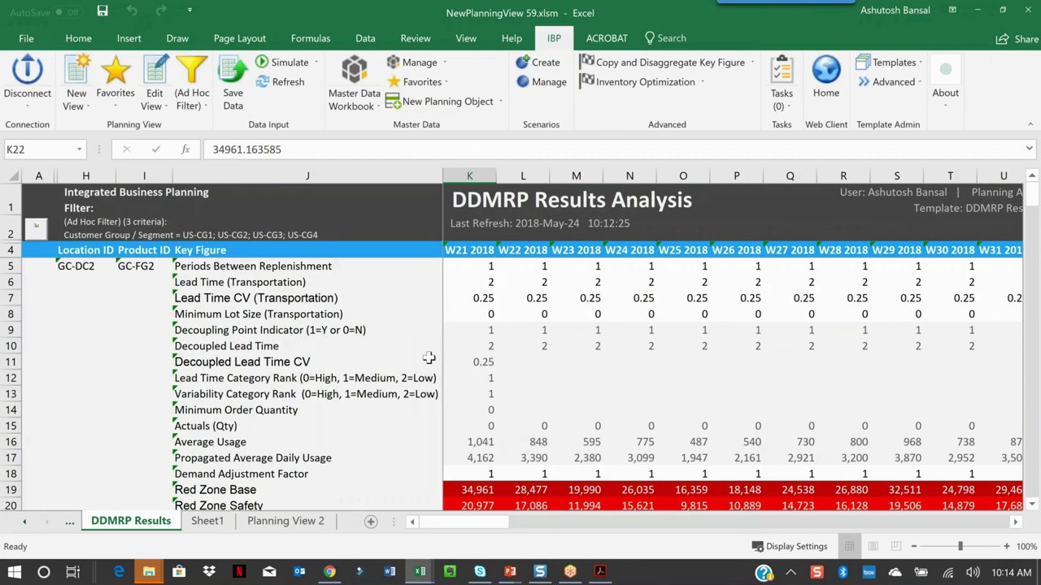
{"action": "left_click", "coordinate": [462, 315]}
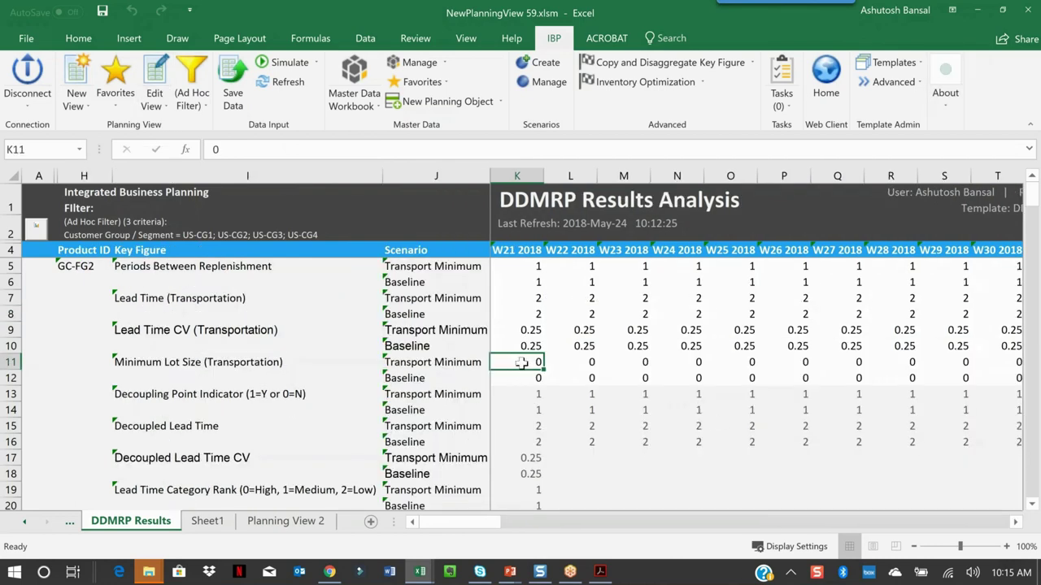
{"action": "type", "text": "4"}
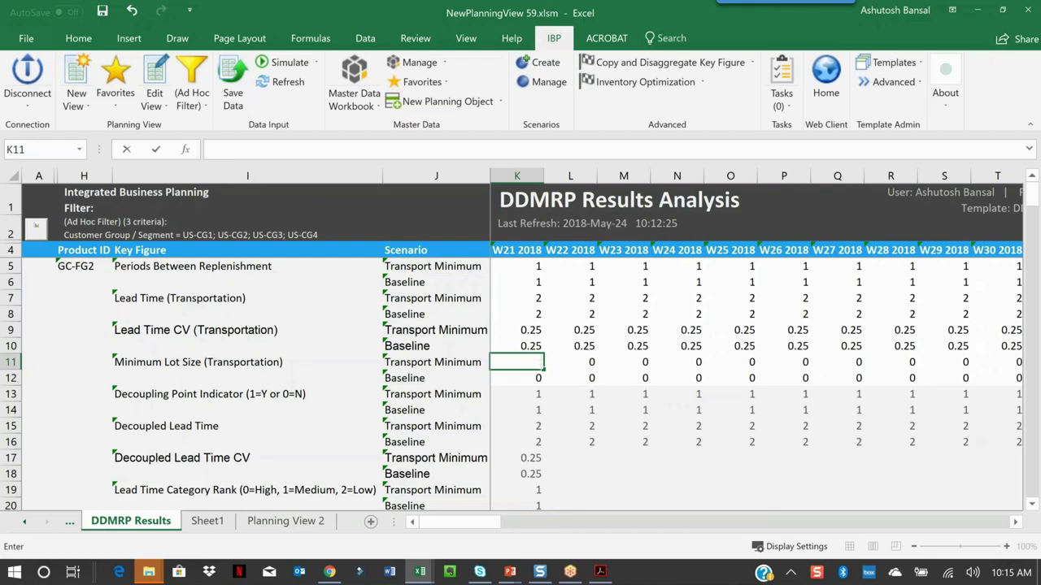
{"action": "left_click", "coordinate": [586, 378]}
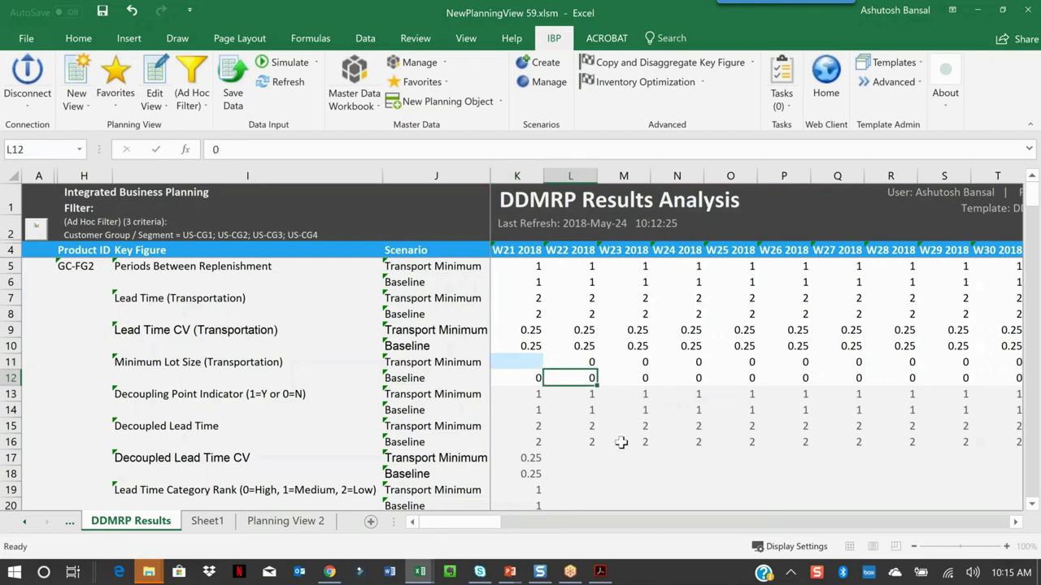
{"action": "scroll", "coordinate": [618, 407], "scroll_direction": "down", "scroll_amount": 10}
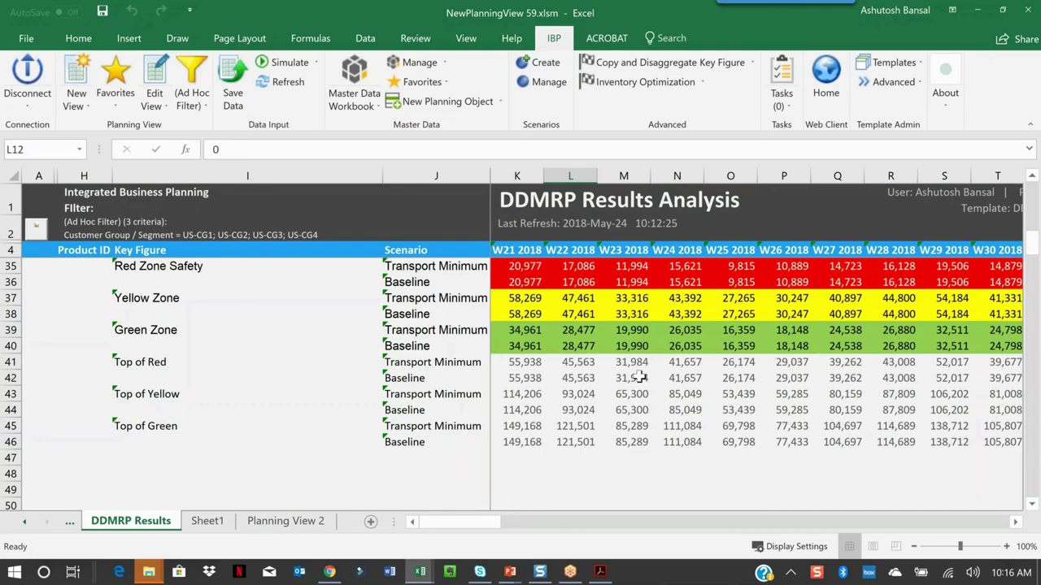
{"action": "scroll", "coordinate": [639, 377], "scroll_direction": "up", "scroll_amount": 8}
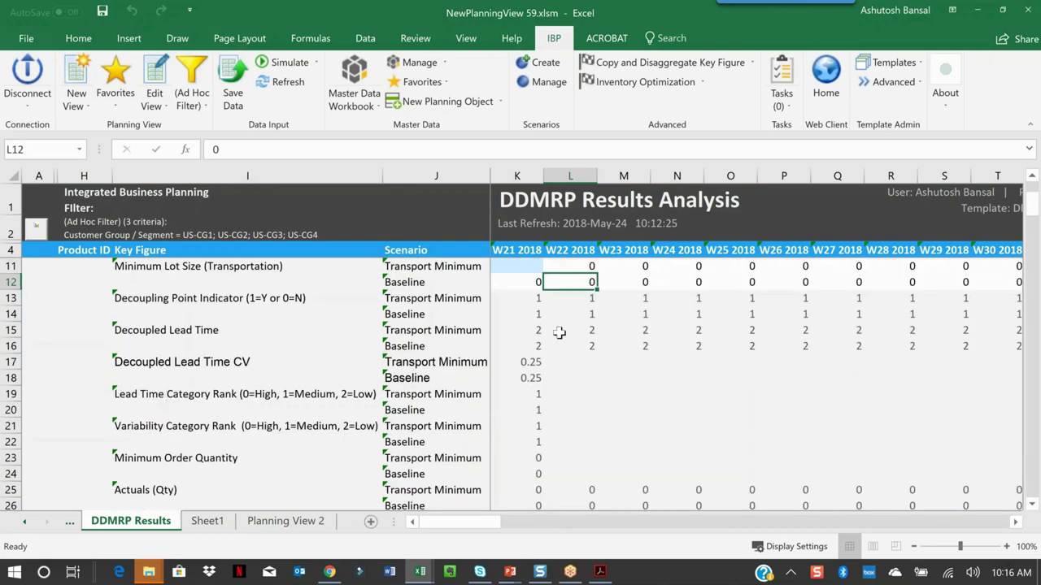
- Set Minimum Lot Size (Transportation) for the Transport Minimum scenario to 25000 from W21 through W33 2018 and save the data
{"action": "scroll", "coordinate": [560, 333], "scroll_direction": "up", "scroll_amount": 1}
{"action": "left_click", "coordinate": [519, 316]}
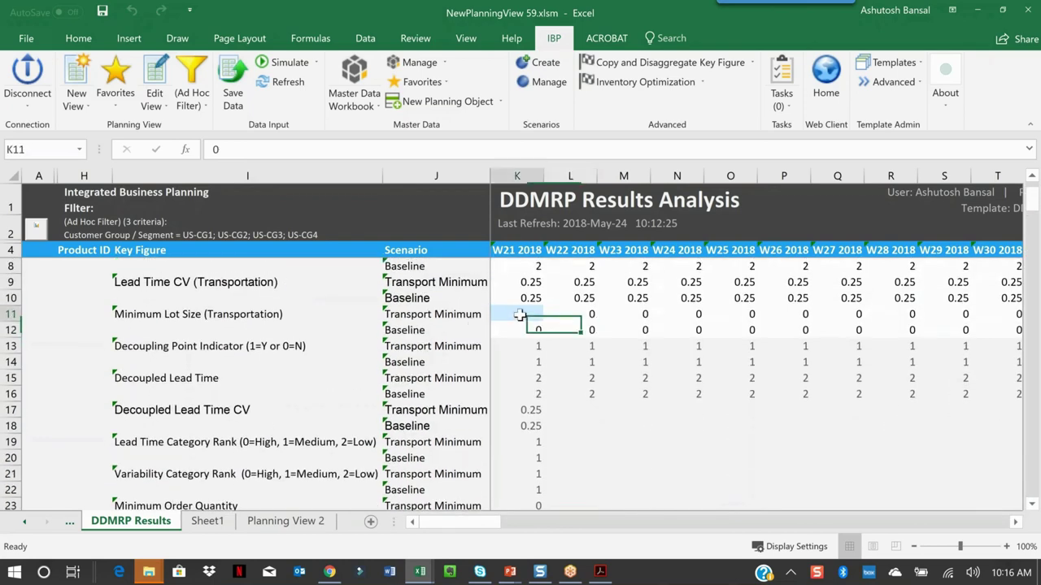
{"action": "key", "text": "Delete"}
{"action": "type", "text": "25000"}
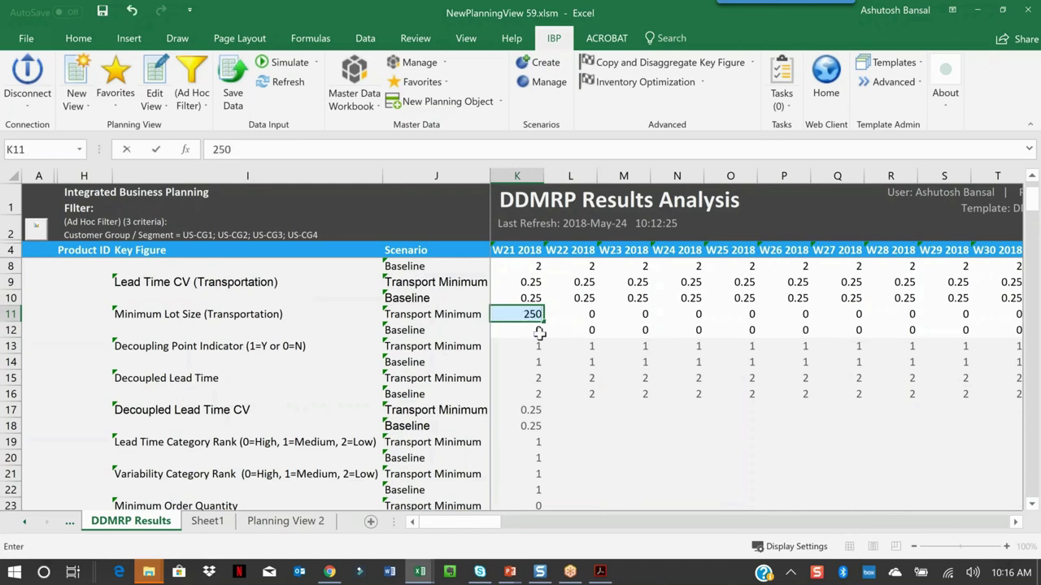
{"action": "key", "text": "Return"}
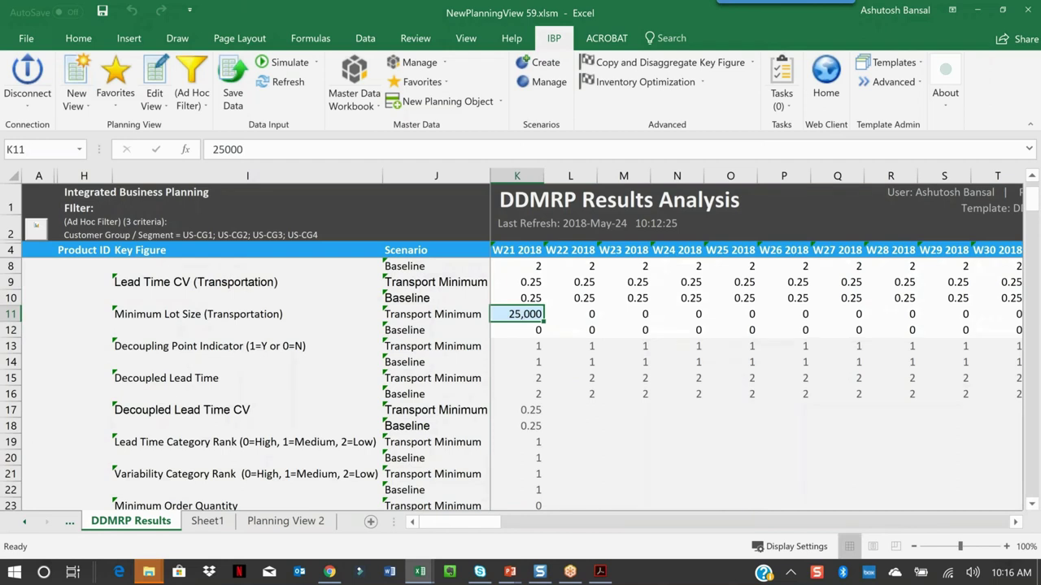
{"action": "left_click_drag", "start_coordinate": [544, 322], "coordinate": [910, 319]}
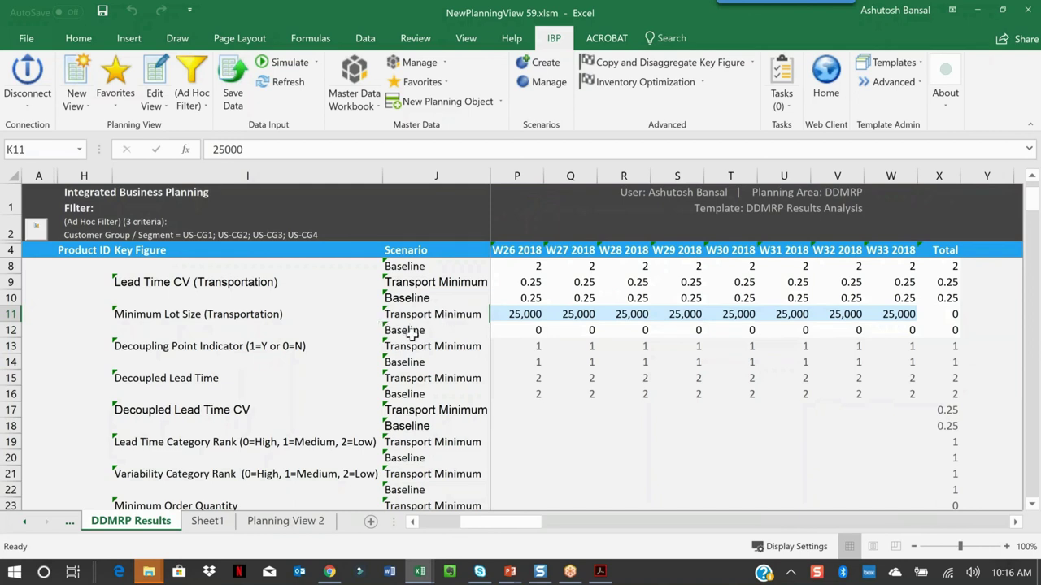
{"action": "left_click", "coordinate": [500, 328]}
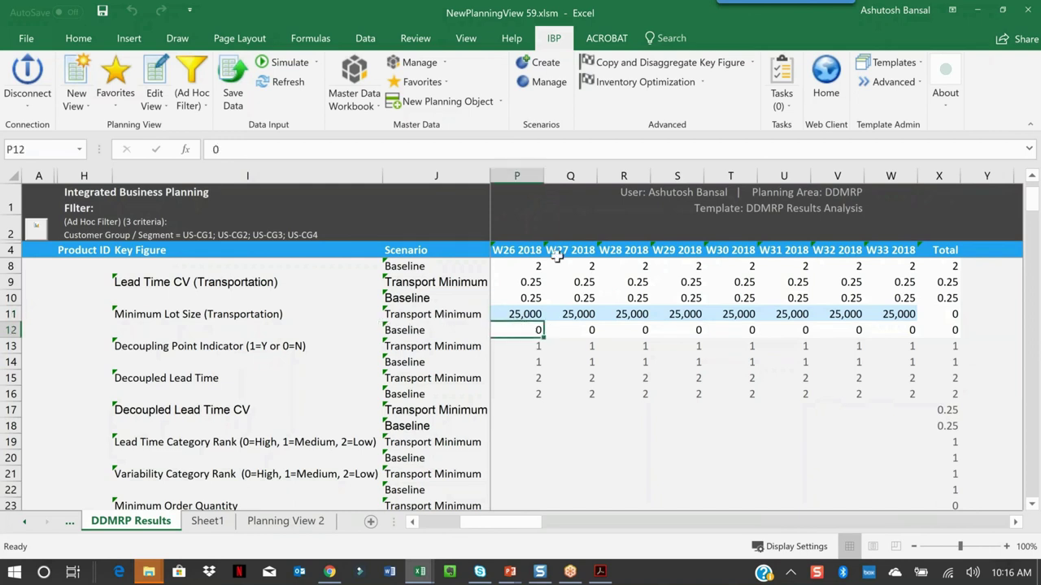
{"action": "left_click", "coordinate": [238, 99]}
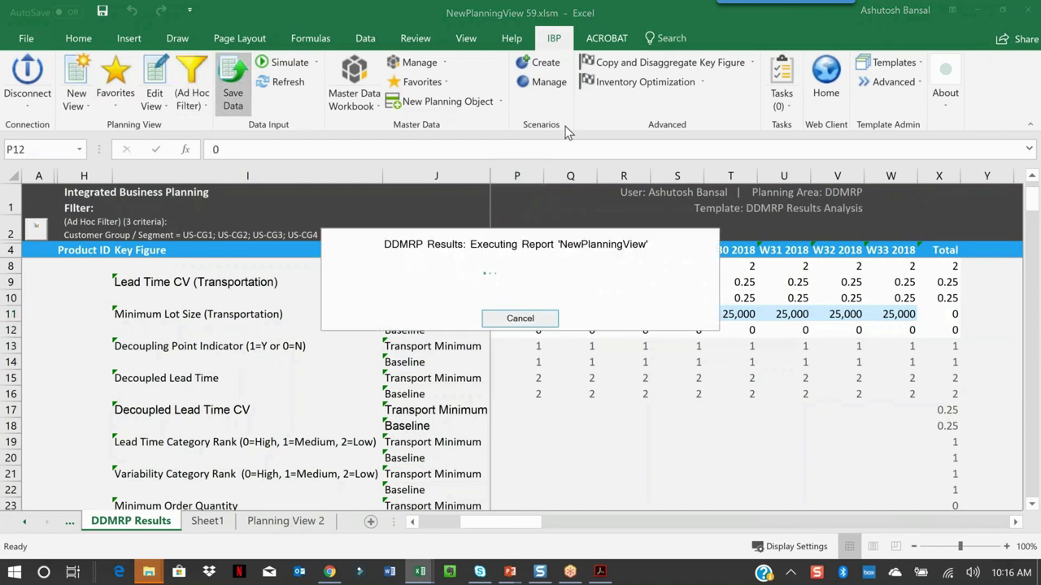
- Run inventory optimization with Recommend Decoupling Points (Solve) for only the Transport Minimum scenario and the NA subnetwork
{"action": "left_click", "coordinate": [638, 81]}
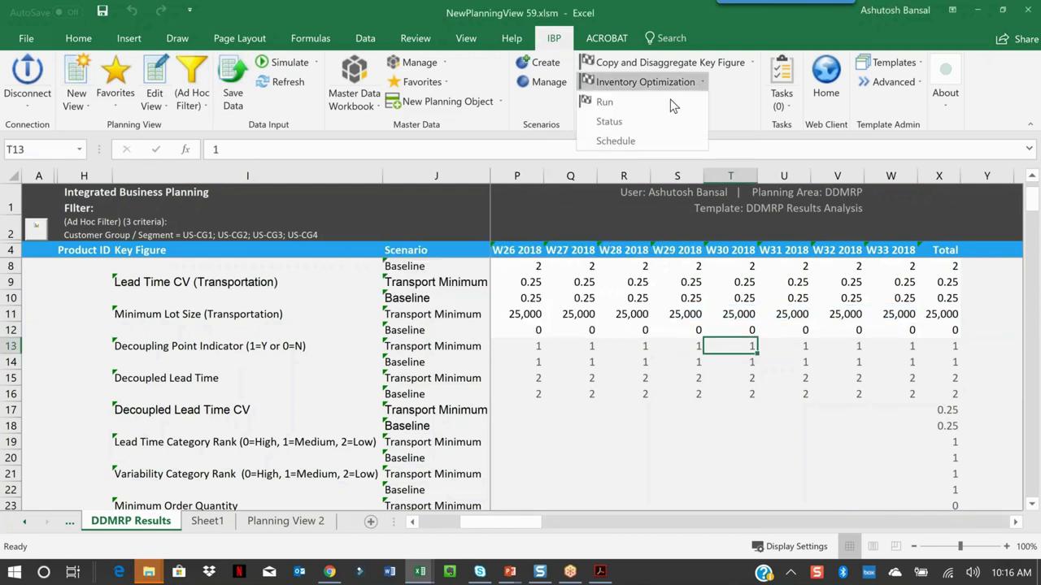
{"action": "left_click", "coordinate": [618, 106]}
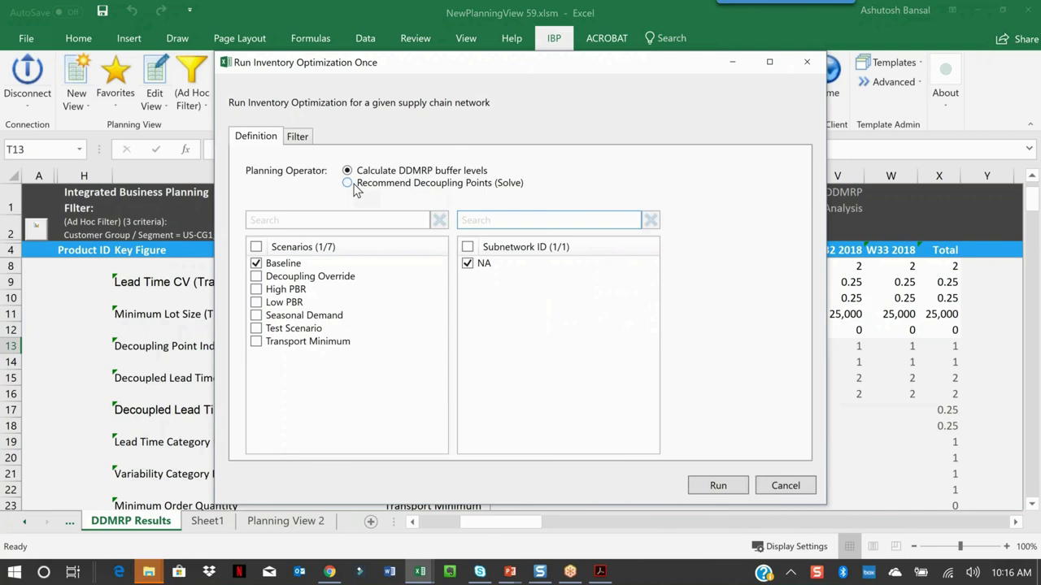
{"action": "left_click", "coordinate": [355, 183]}
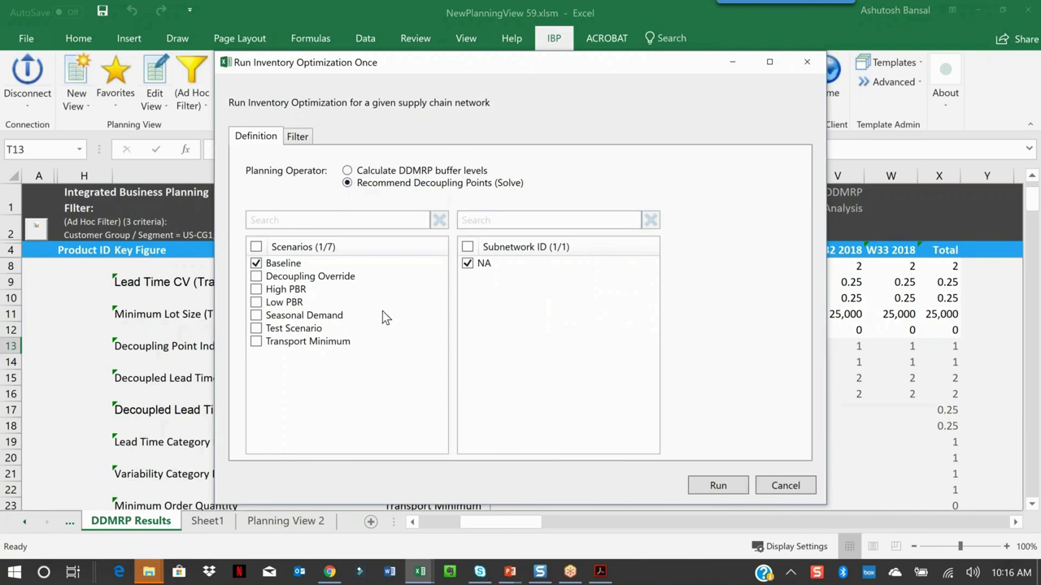
{"action": "left_click", "coordinate": [256, 342]}
{"action": "left_click", "coordinate": [256, 264]}
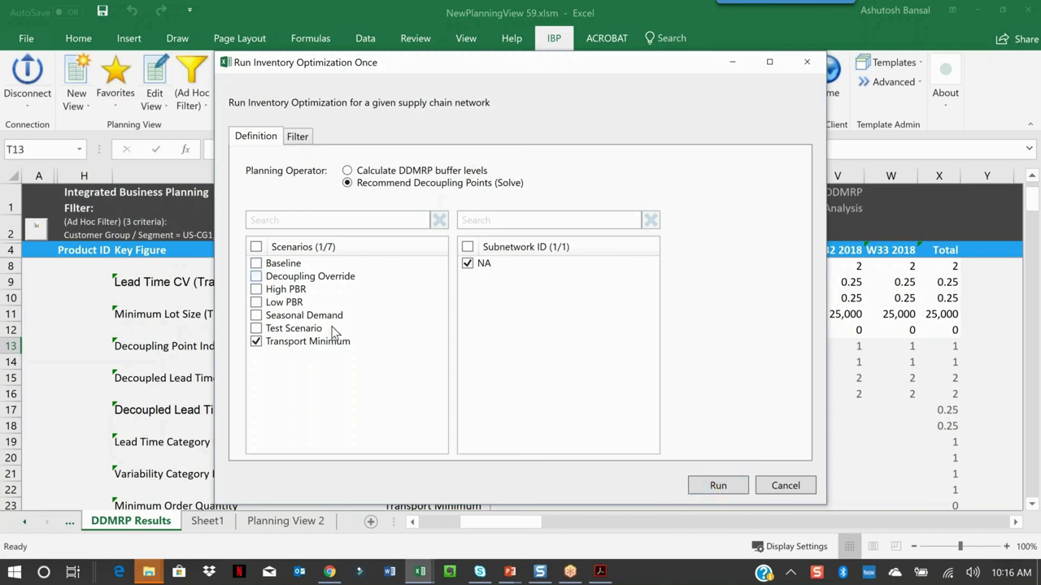
{"action": "left_click", "coordinate": [724, 486]}
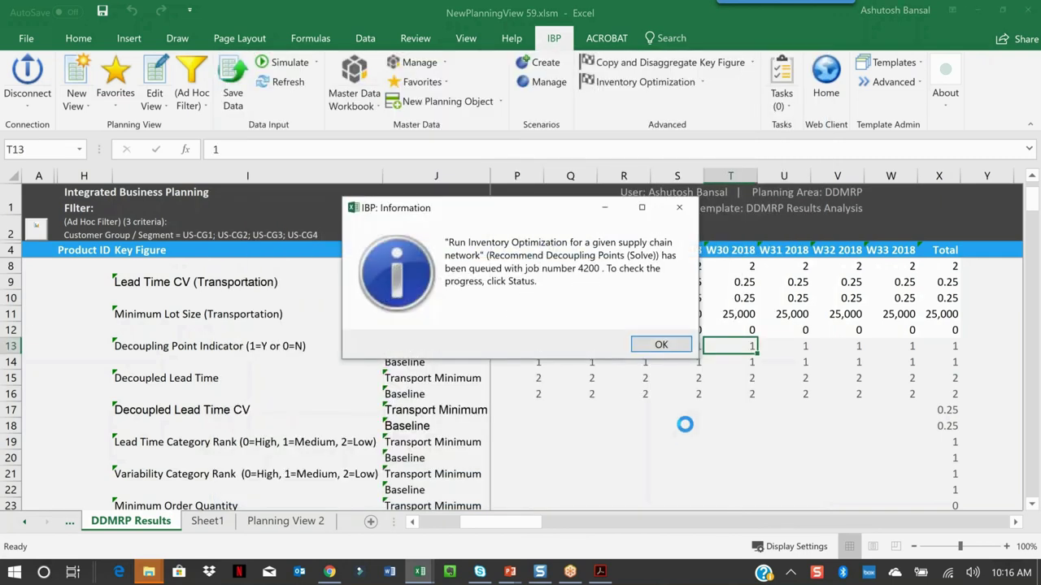
{"action": "left_click", "coordinate": [661, 345]}
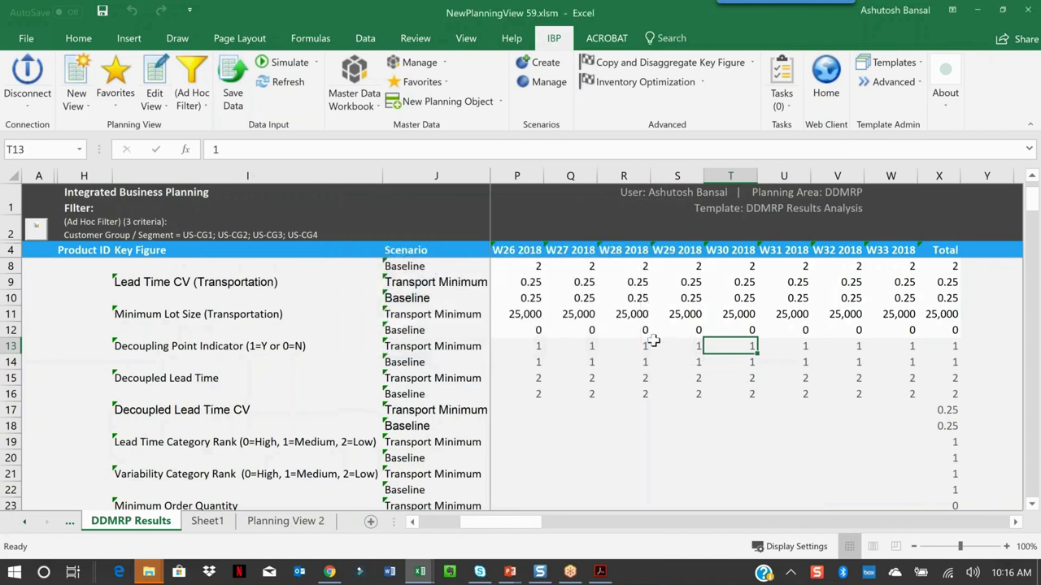
- Check the status of the Transport Minimum optimization job and refresh the DDMRP Results planning view
{"action": "left_click", "coordinate": [701, 81]}
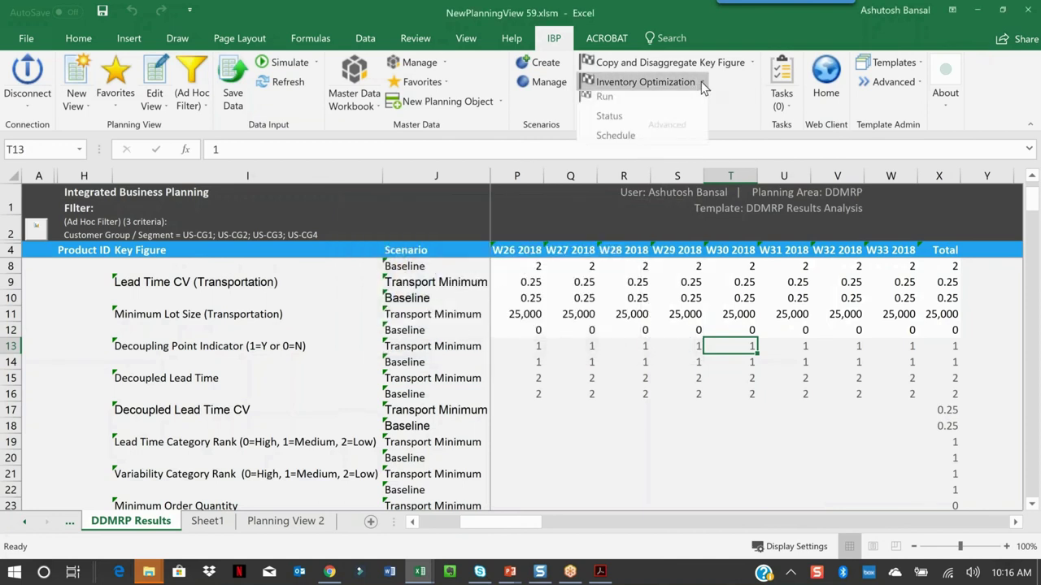
{"action": "left_click", "coordinate": [645, 122]}
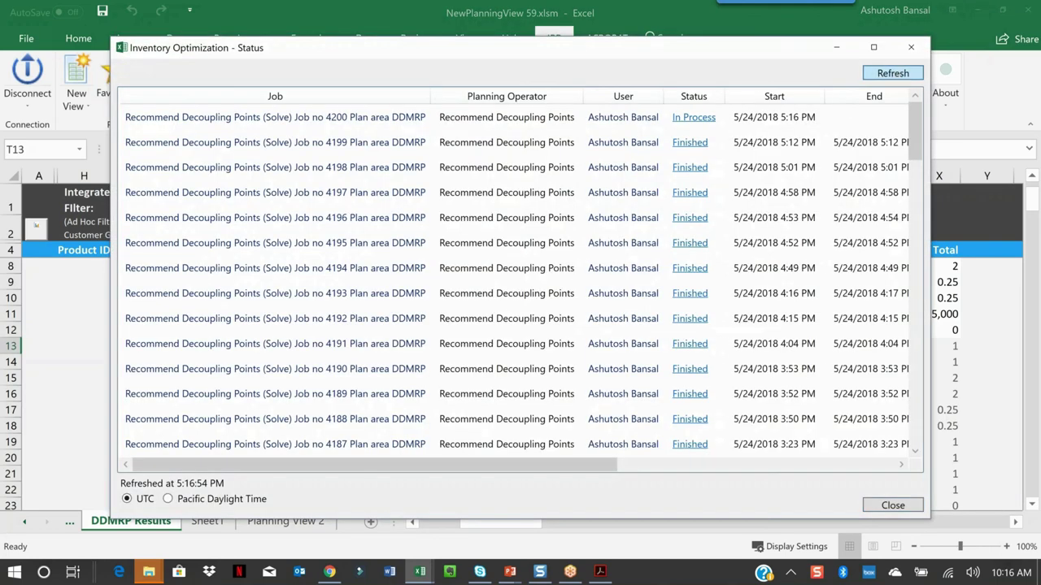
{"action": "left_click", "coordinate": [893, 73]}
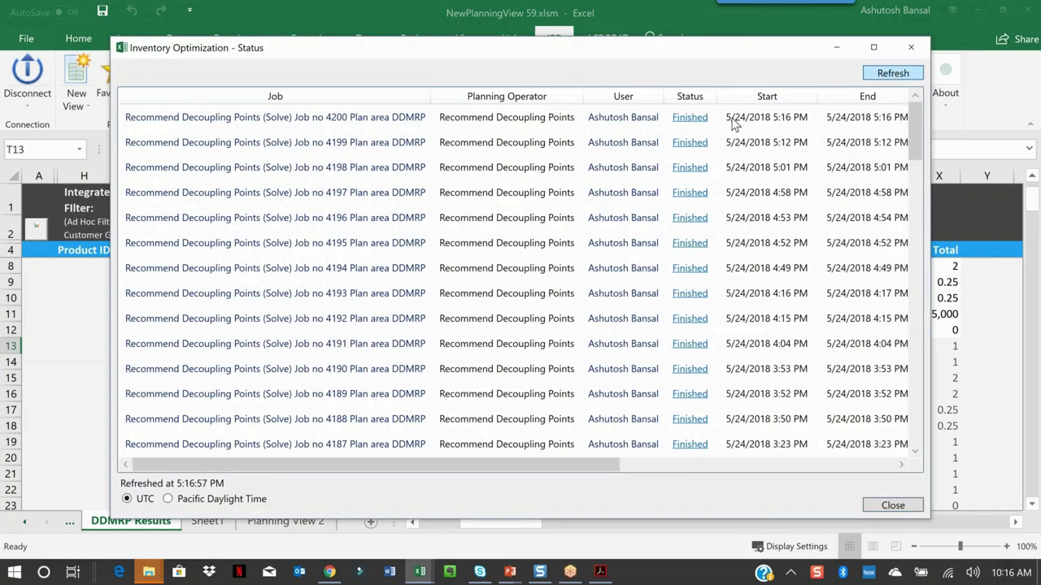
{"action": "left_click", "coordinate": [892, 506]}
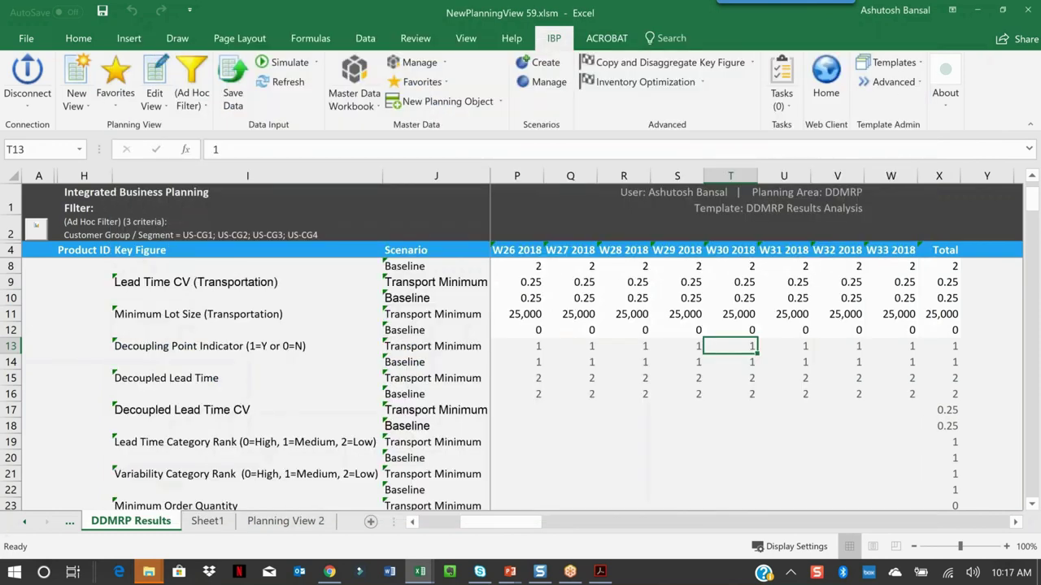
{"action": "left_click", "coordinate": [278, 82]}
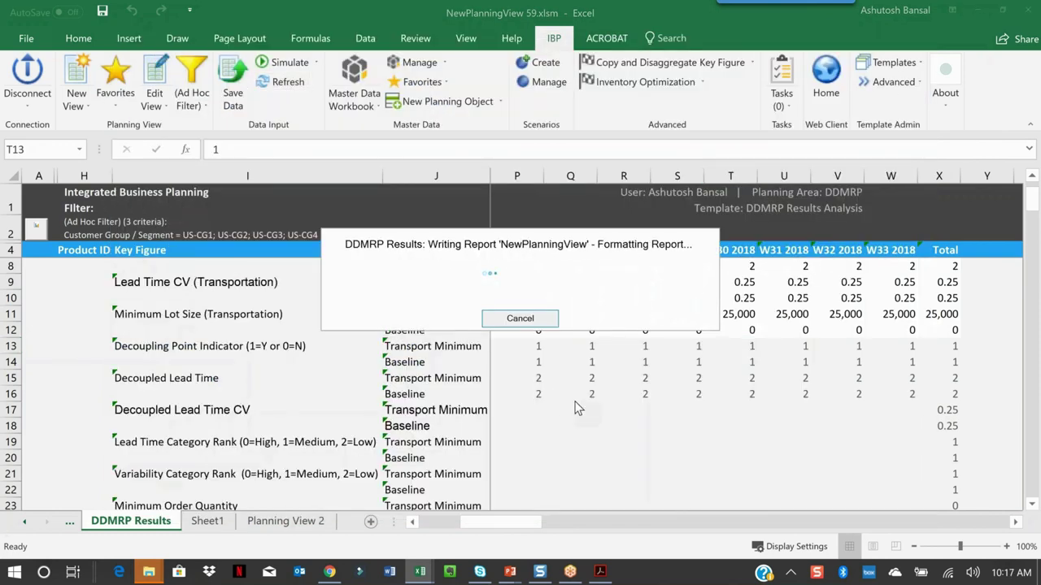
- Compare Minimum Order Quantity and Green Zone between Transport Minimum and Baseline, including W25 2018, and consult the slide with the green zone formula
{"action": "scroll", "coordinate": [574, 399], "scroll_direction": "down", "scroll_amount": 4}
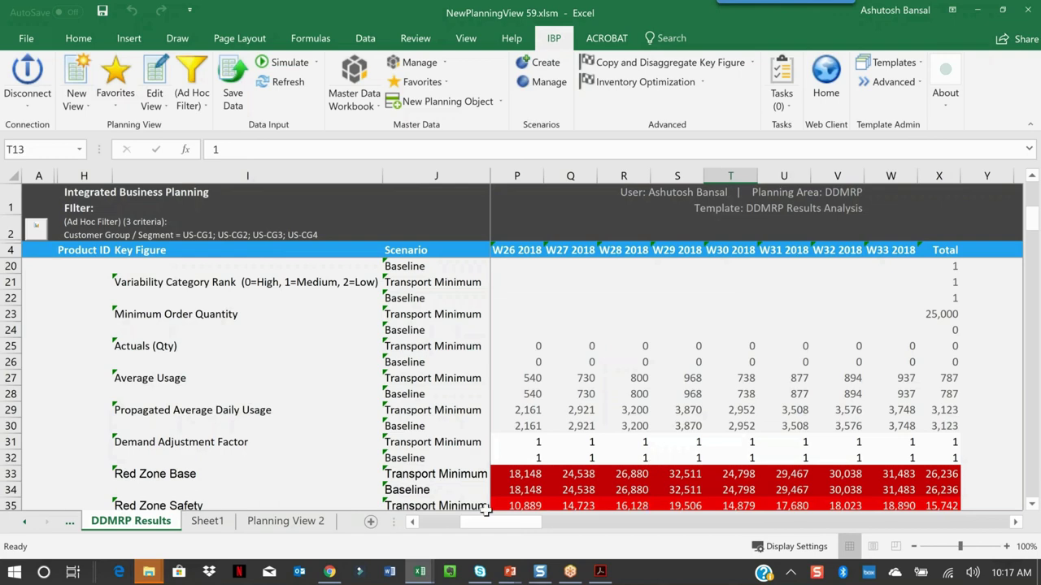
{"action": "left_click", "coordinate": [414, 523]}
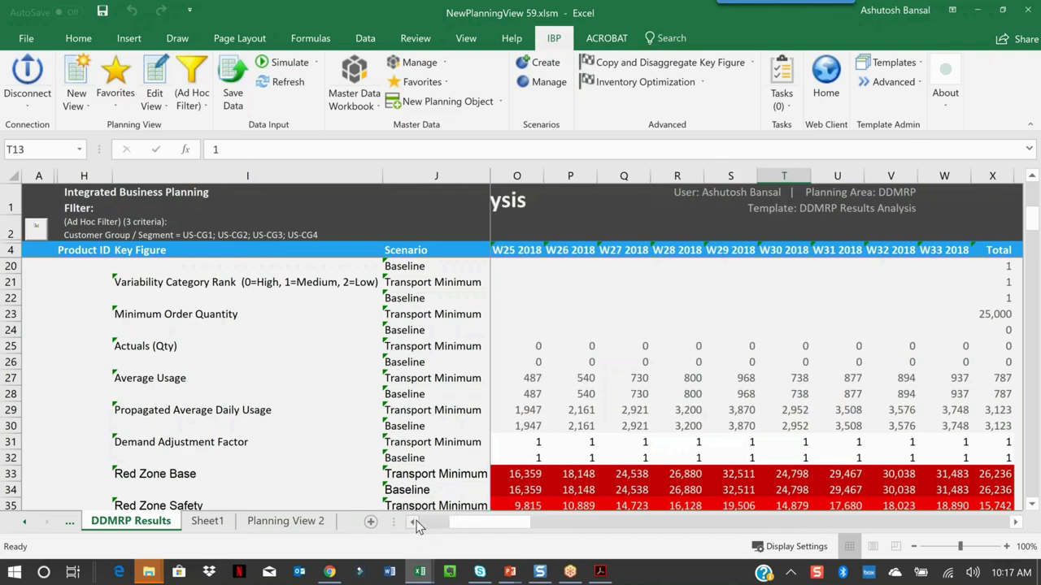
{"action": "left_click", "coordinate": [414, 523]}
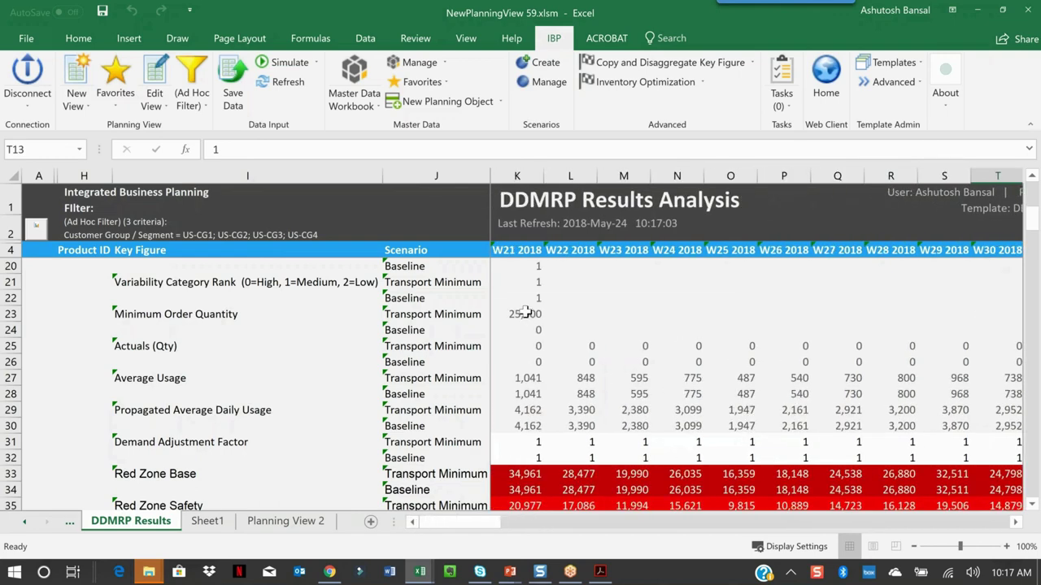
{"action": "left_click", "coordinate": [517, 315]}
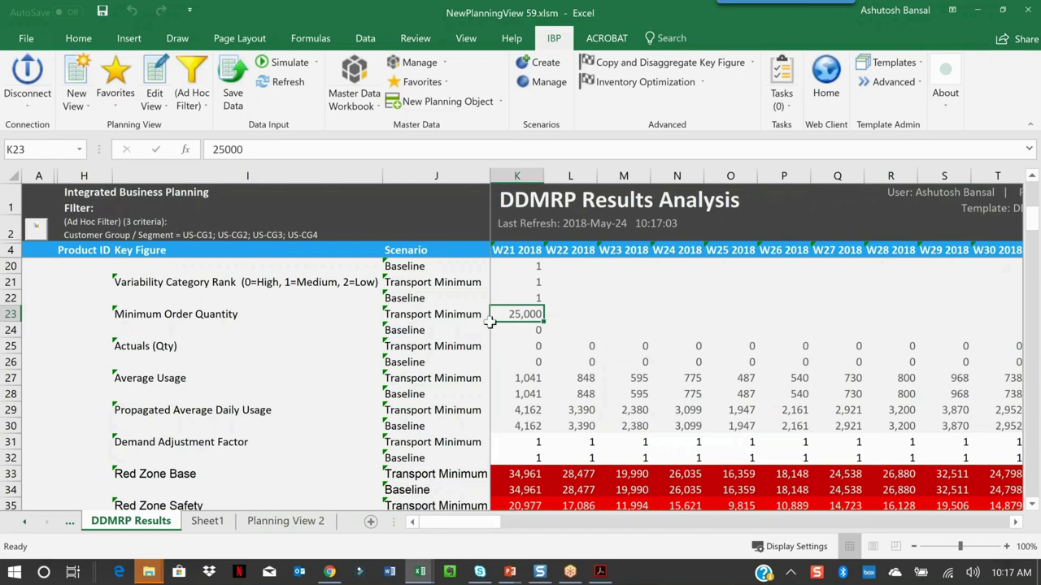
{"action": "scroll", "coordinate": [553, 443], "scroll_direction": "down", "scroll_amount": 2}
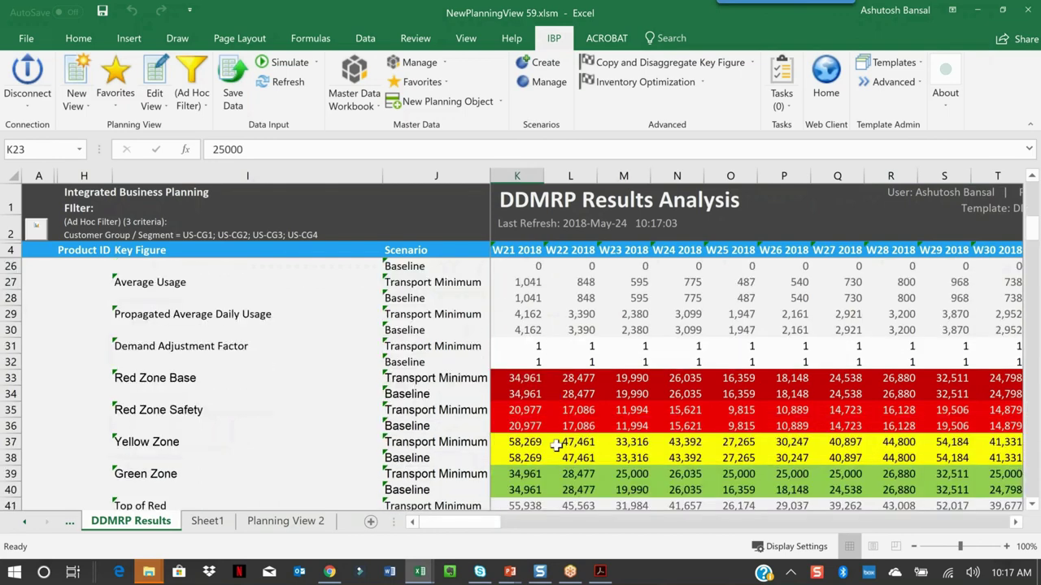
{"action": "scroll", "coordinate": [534, 490], "scroll_direction": "down", "scroll_amount": 1}
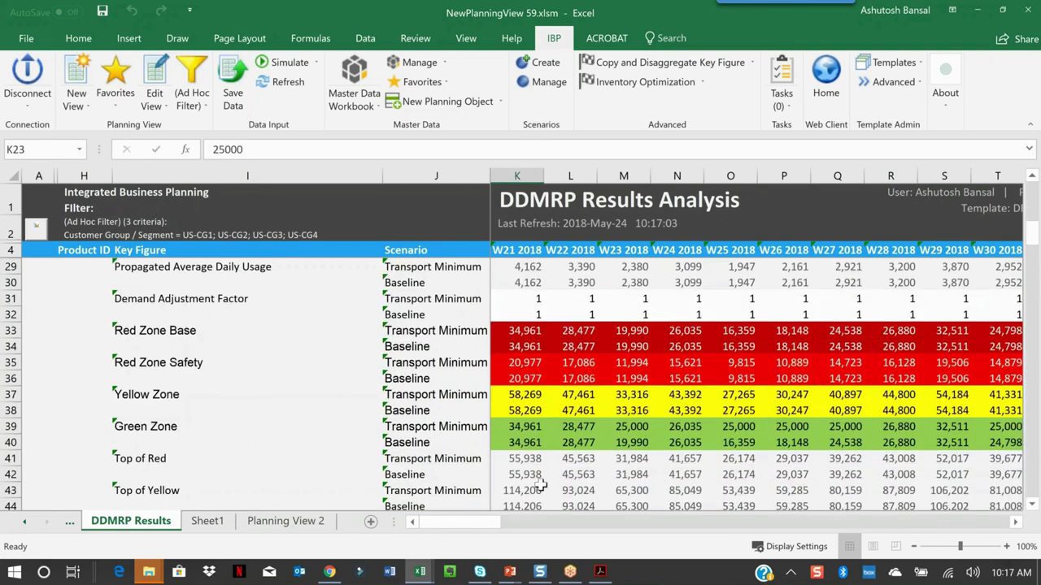
{"action": "left_click", "coordinate": [720, 444]}
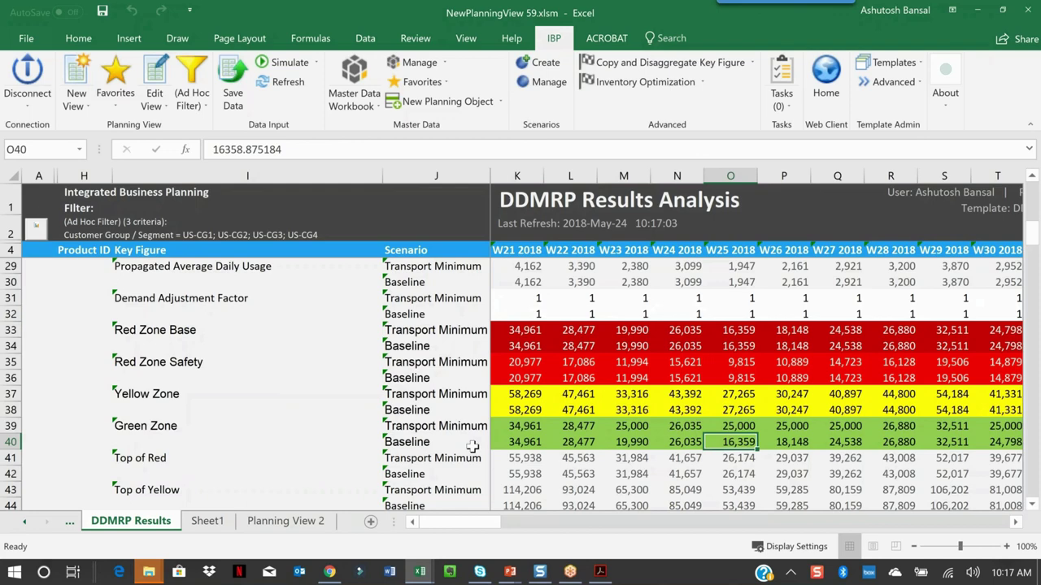
{"action": "left_click", "coordinate": [734, 430]}
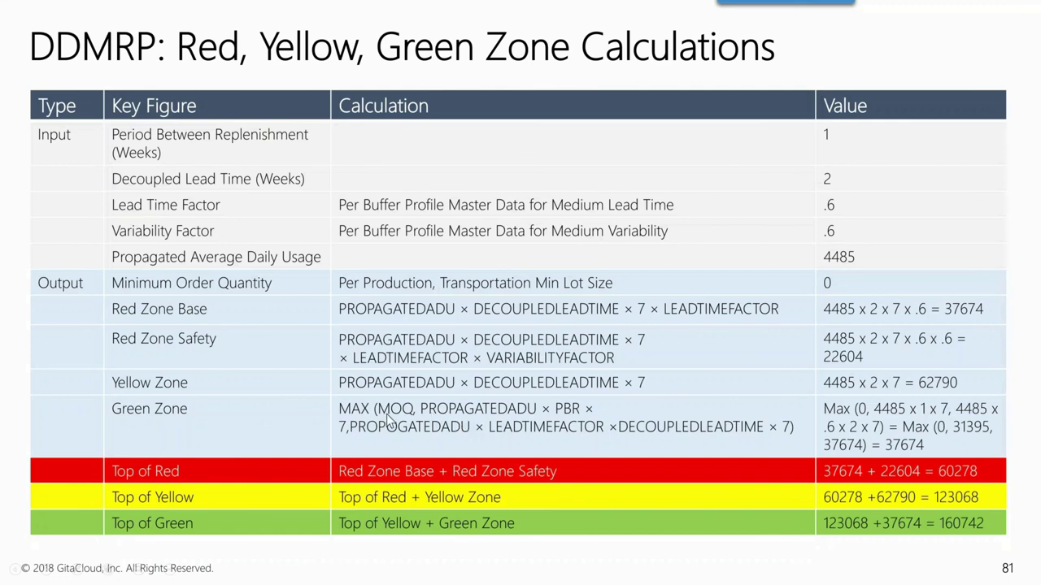
{"action": "key", "text": "alt+Tab"}
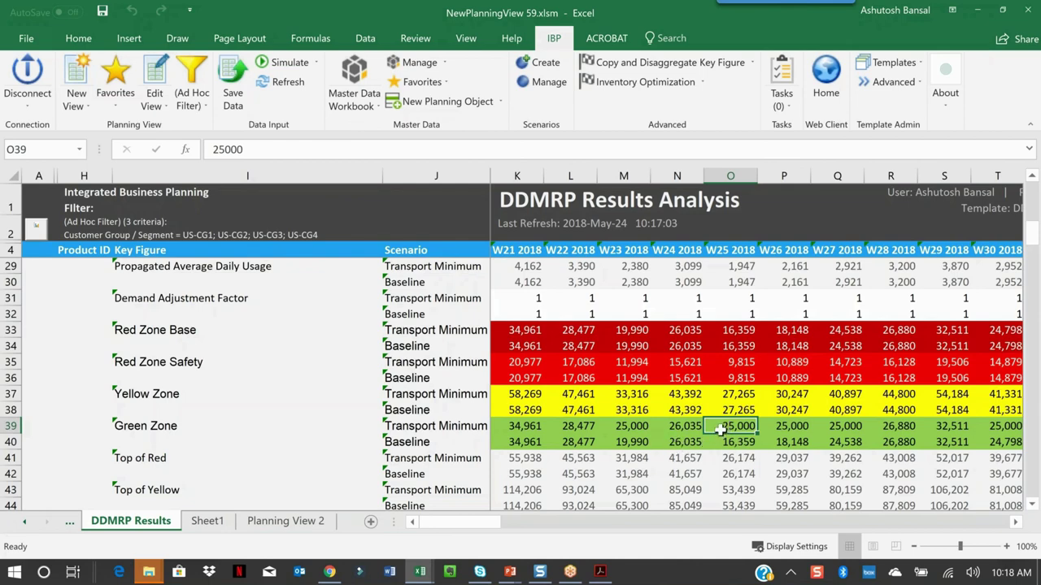
{"action": "left_click", "coordinate": [671, 447]}
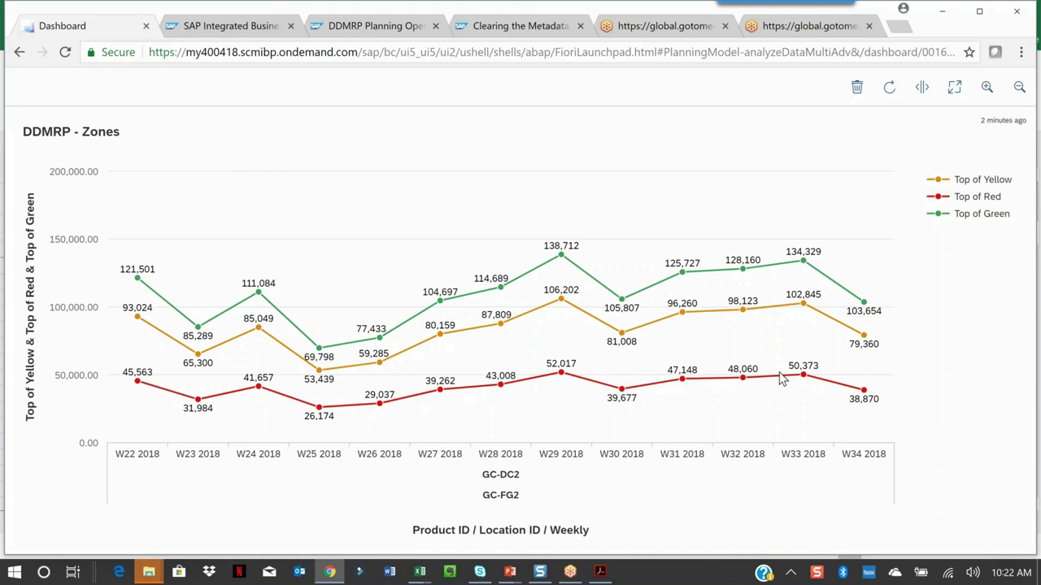
- Switch to the Excel planning view, check the W22 2018 Top of Red, Top of Yellow and Top of Green, and return to the dashboard chart
{"action": "key", "text": "alt+Tab"}
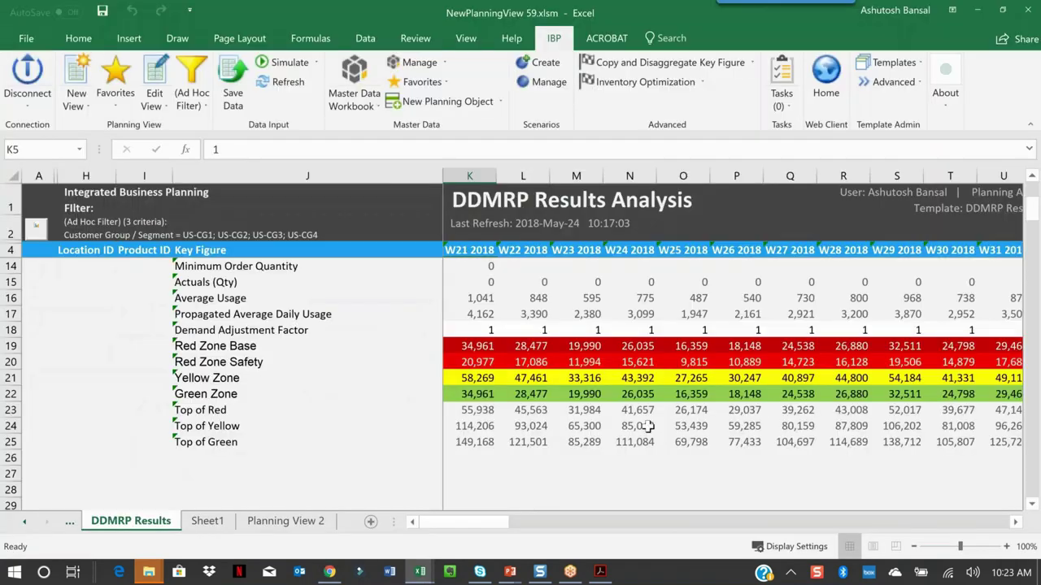
{"action": "left_click", "coordinate": [529, 415]}
{"action": "left_click", "coordinate": [538, 425]}
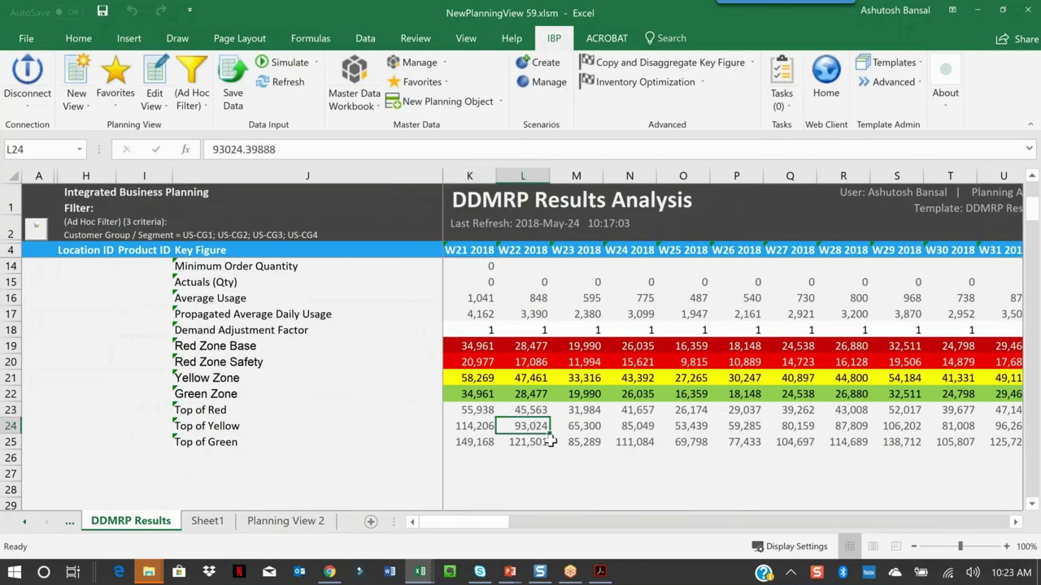
{"action": "left_click", "coordinate": [536, 442]}
{"action": "key", "text": "alt+Tab"}
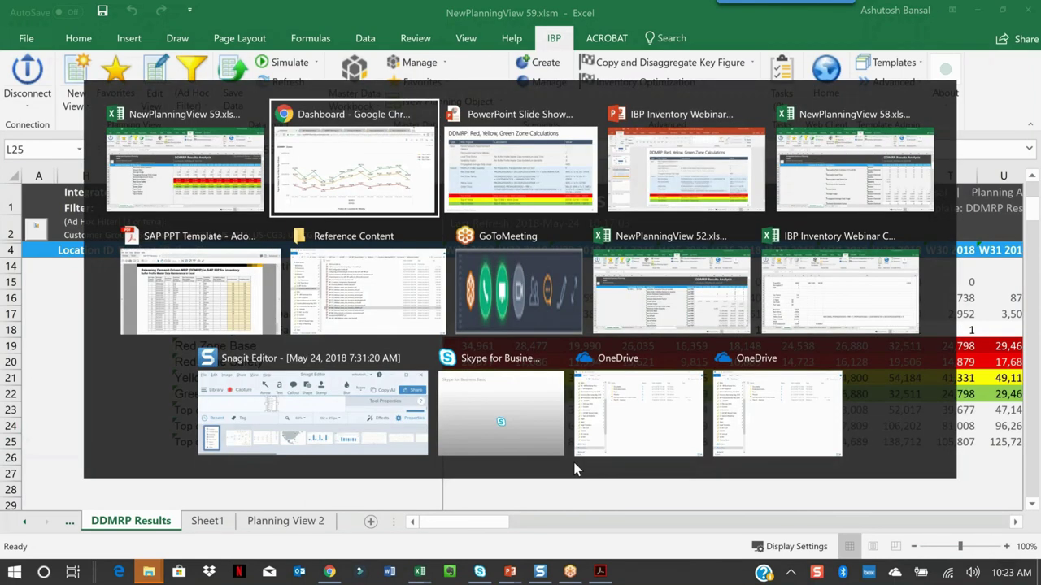